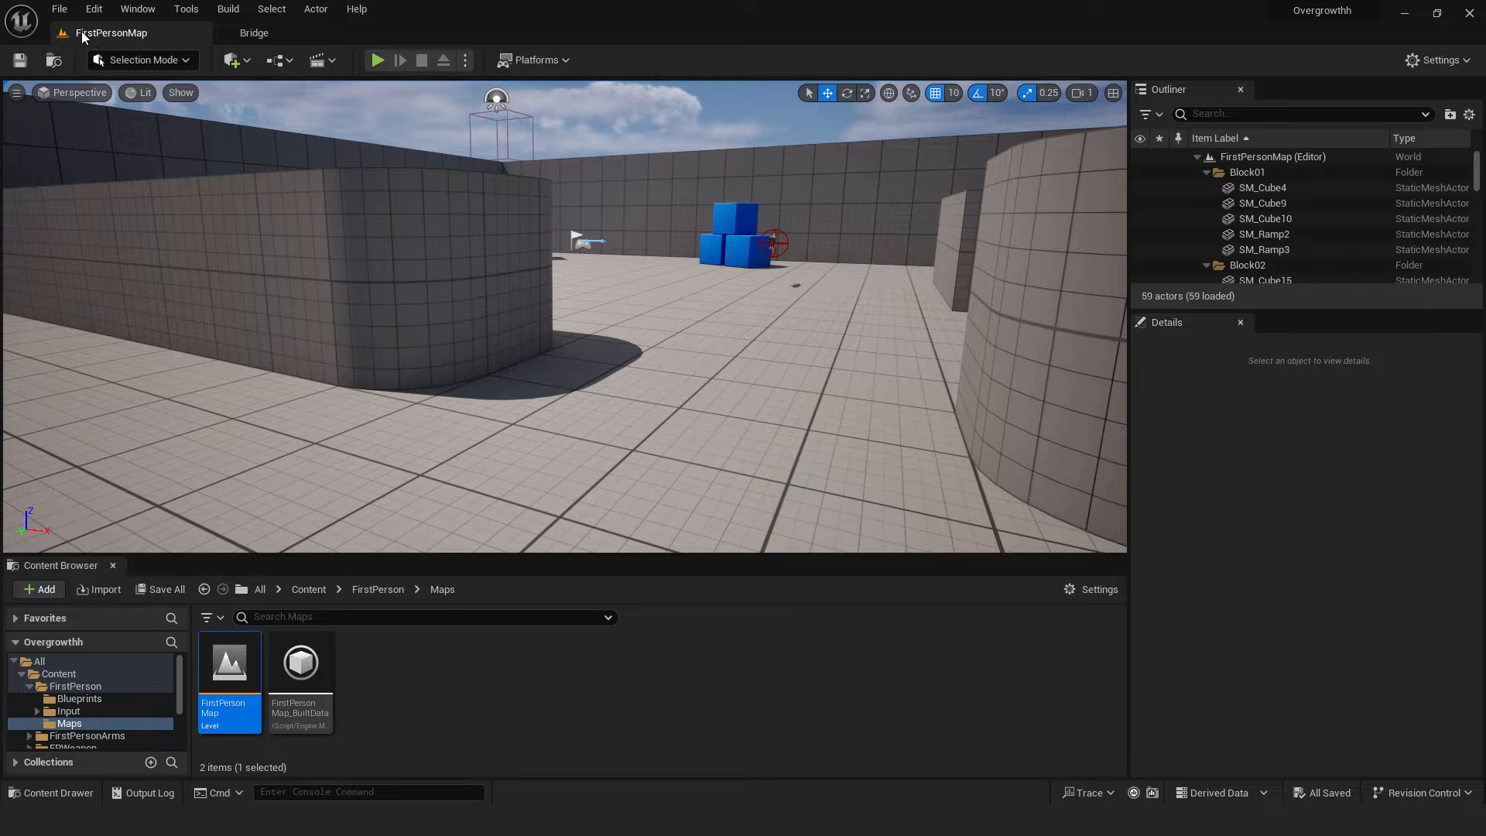
- Create a new level from the Basic template
{"action": "left_click", "coordinate": [59, 9]}
{"action": "left_click", "coordinate": [97, 47]}
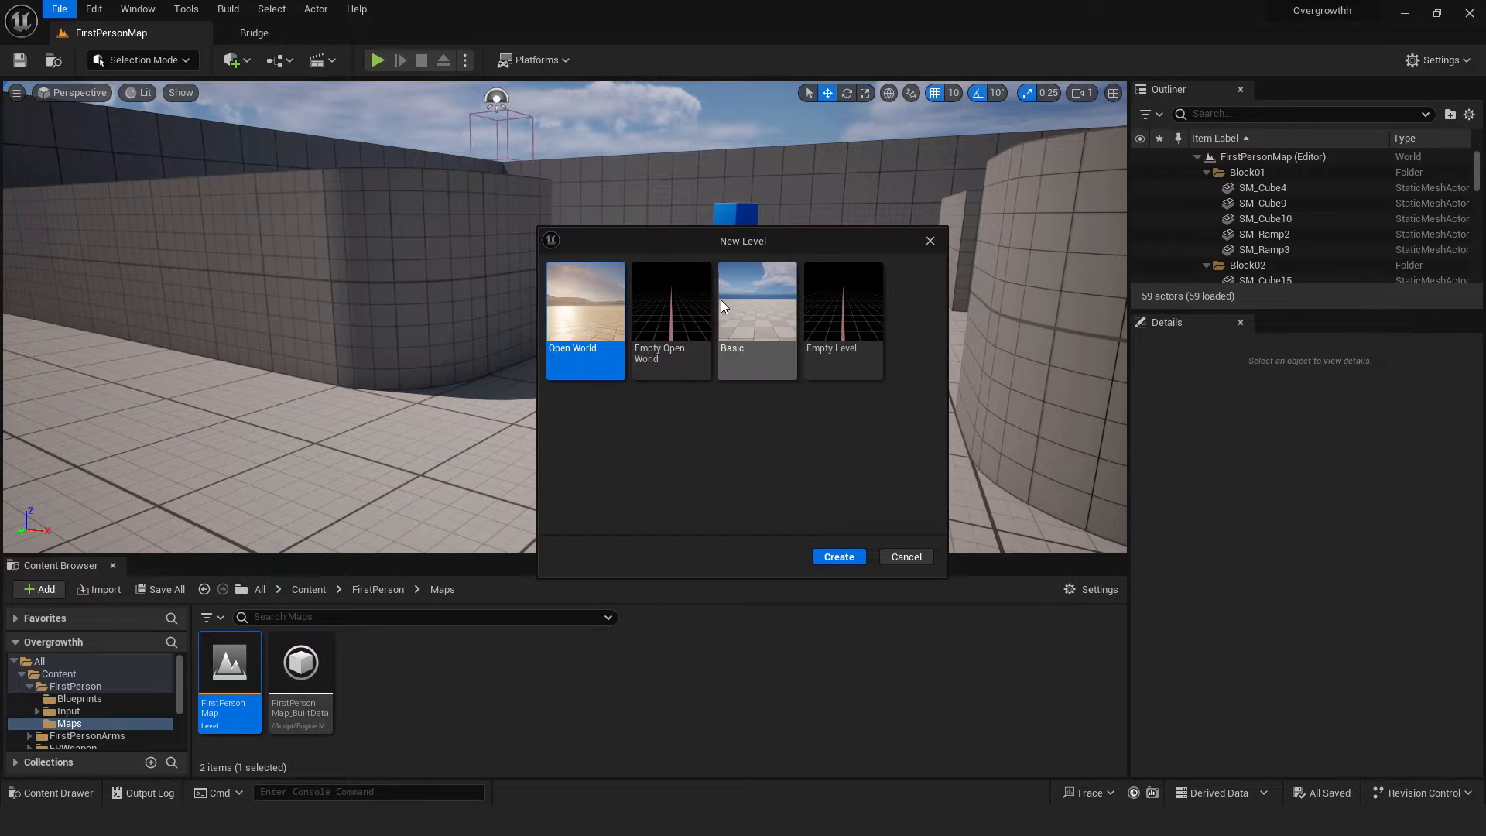
{"action": "left_click", "coordinate": [721, 304]}
{"action": "left_click", "coordinate": [839, 556]}
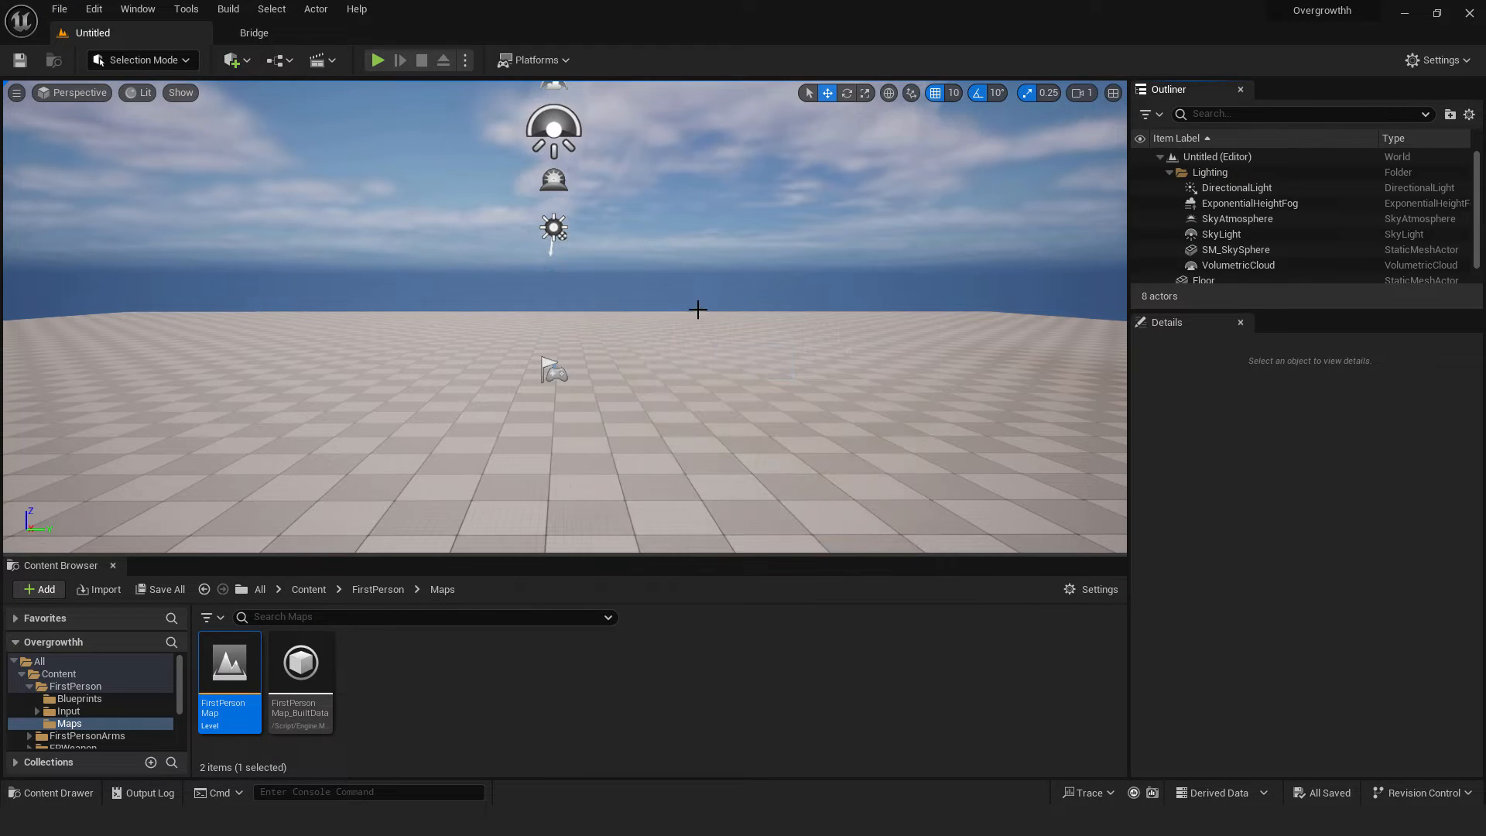
- Import the Japanese Gravestone asset from Quixel Bridge and place its static mesh at the level's origin
{"action": "left_click", "coordinate": [254, 33]}
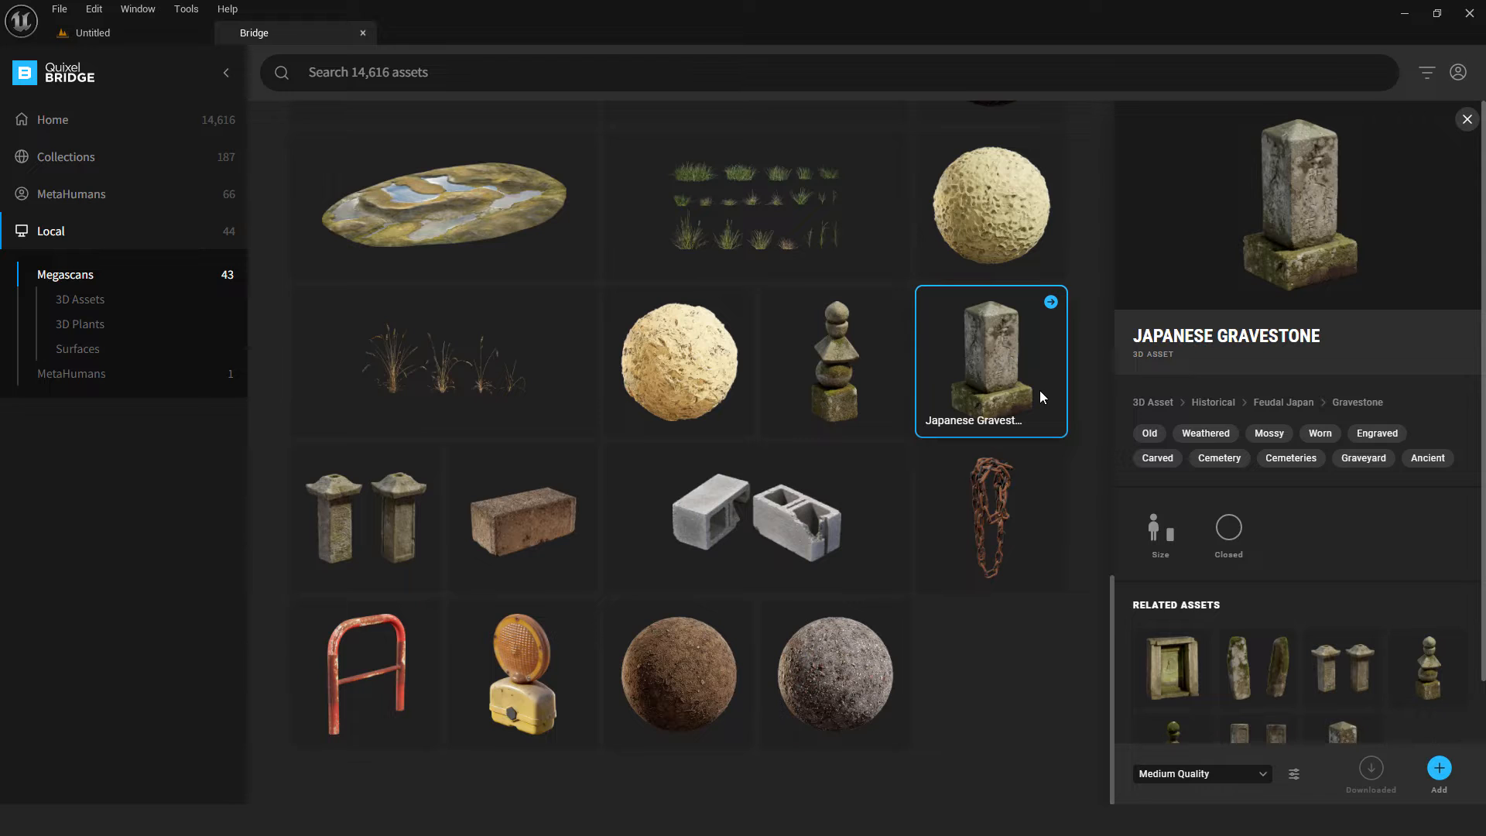
{"action": "left_click", "coordinate": [1439, 769]}
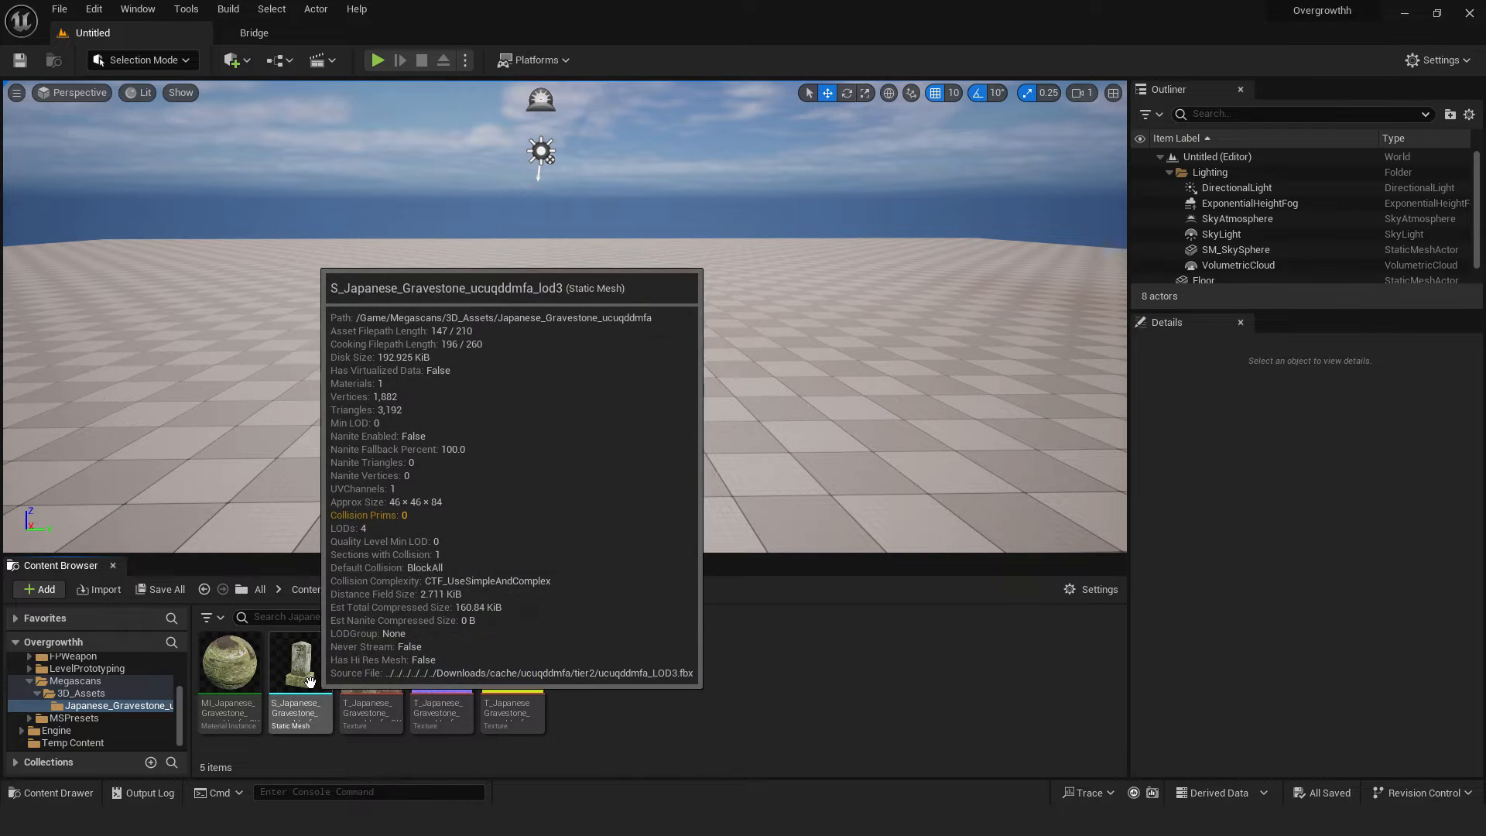
{"action": "left_click_drag", "start_coordinate": [309, 681], "coordinate": [542, 378]}
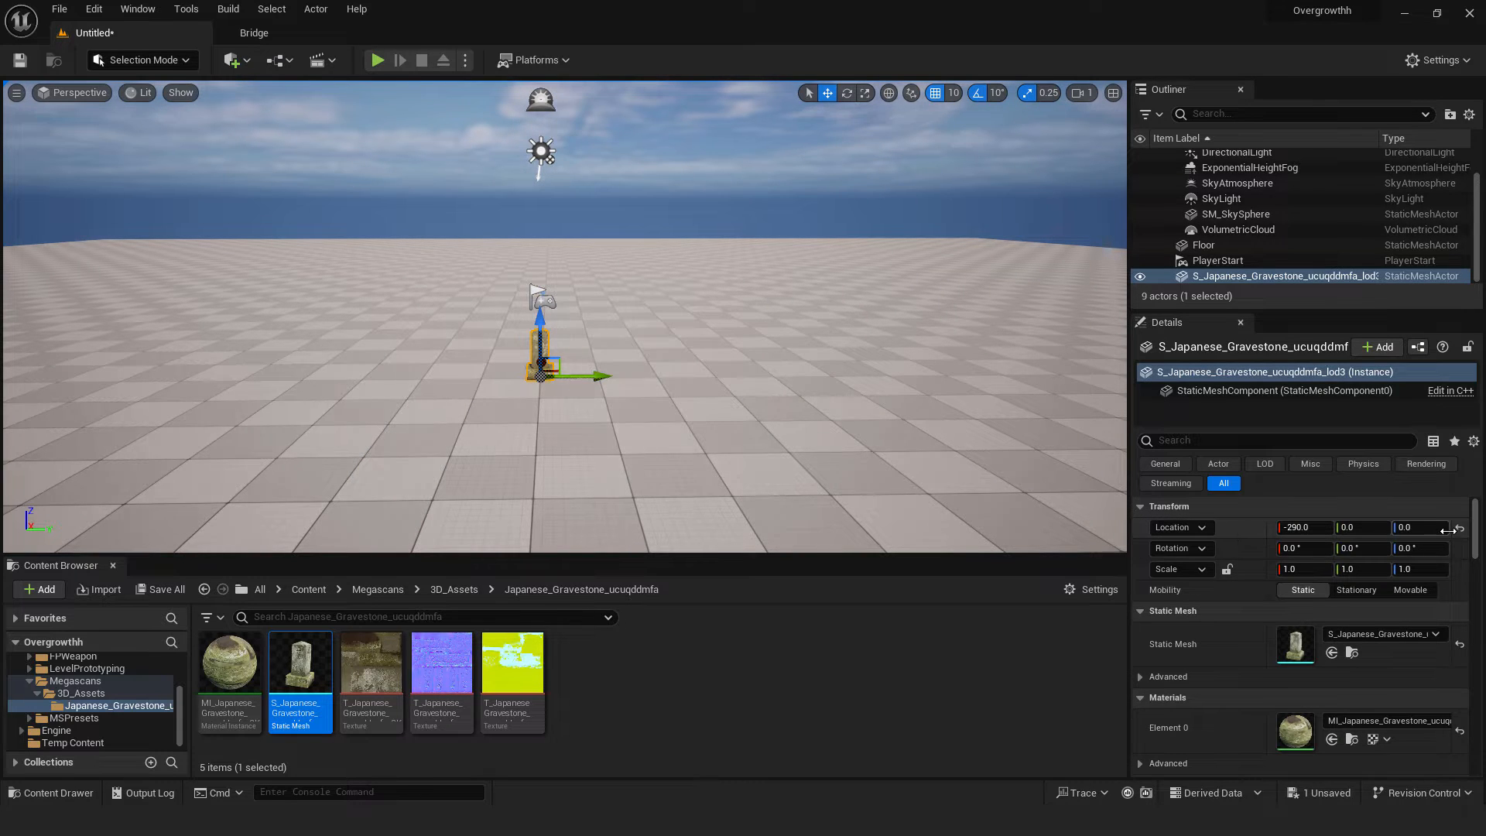
{"action": "left_click", "coordinate": [1460, 528]}
{"action": "key", "text": "f"}
- Add the Yellow Archangel plant from Bridge's local Megascans 3D plants to the project
{"action": "left_click", "coordinate": [310, 36]}
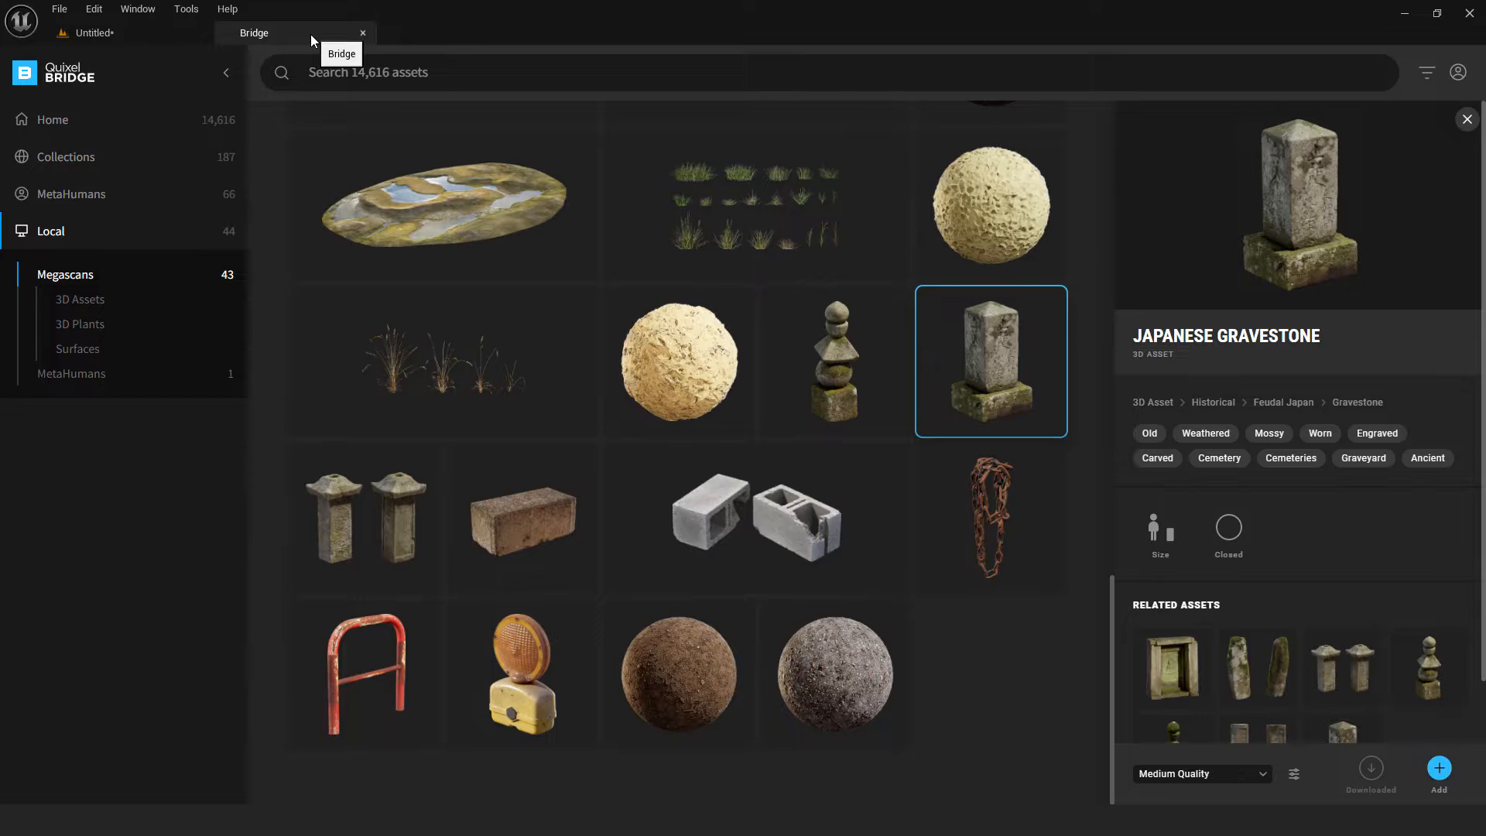
{"action": "left_click", "coordinate": [82, 325]}
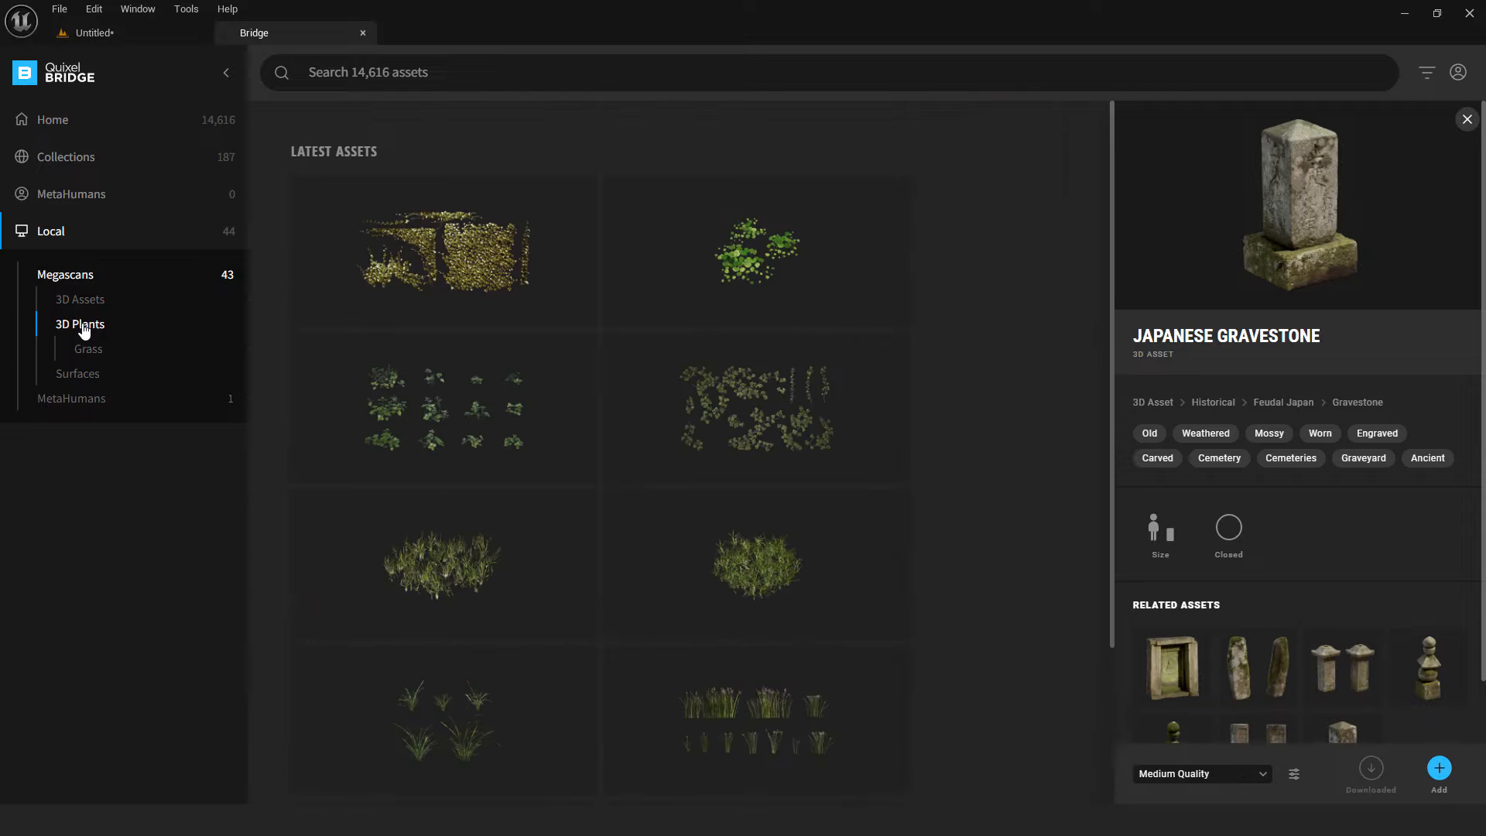
{"action": "left_click", "coordinate": [435, 406]}
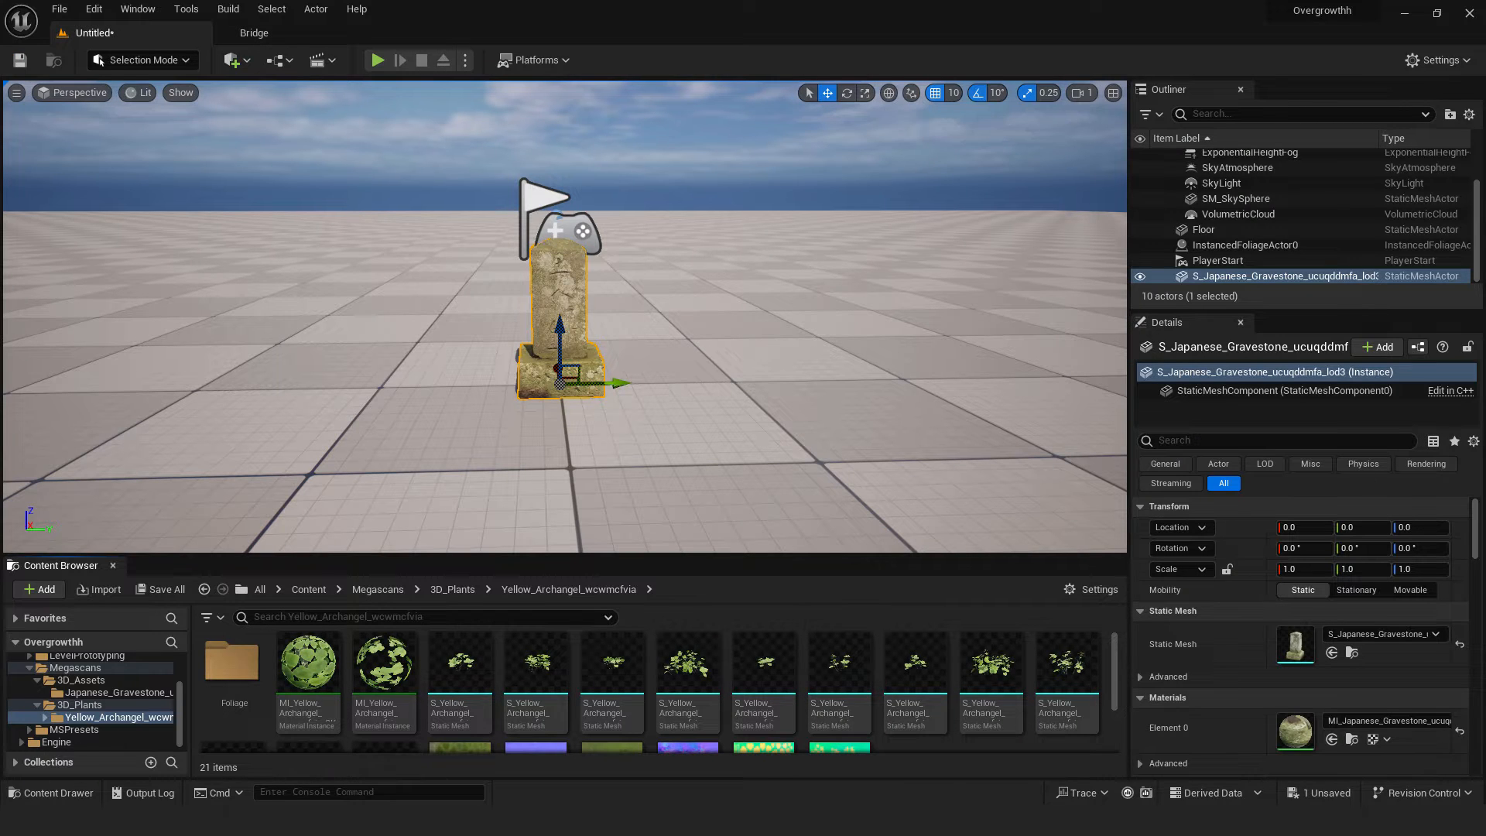
- Find and enable the Procedural Content Generation Framework (PCG) plugin
{"action": "left_click", "coordinate": [93, 9]}
{"action": "left_click", "coordinate": [125, 249]}
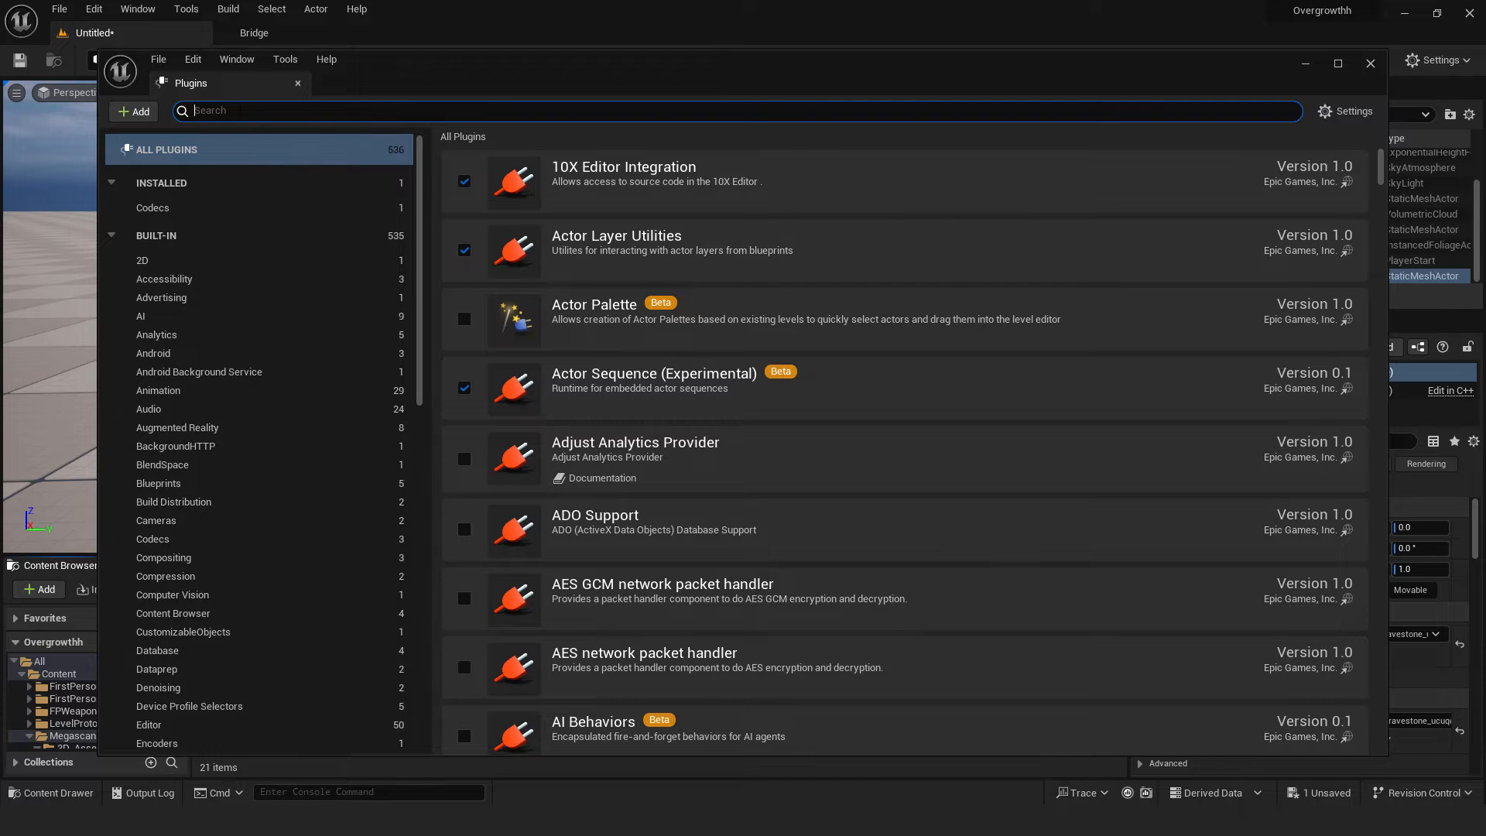
{"action": "type", "text": "procedura"}
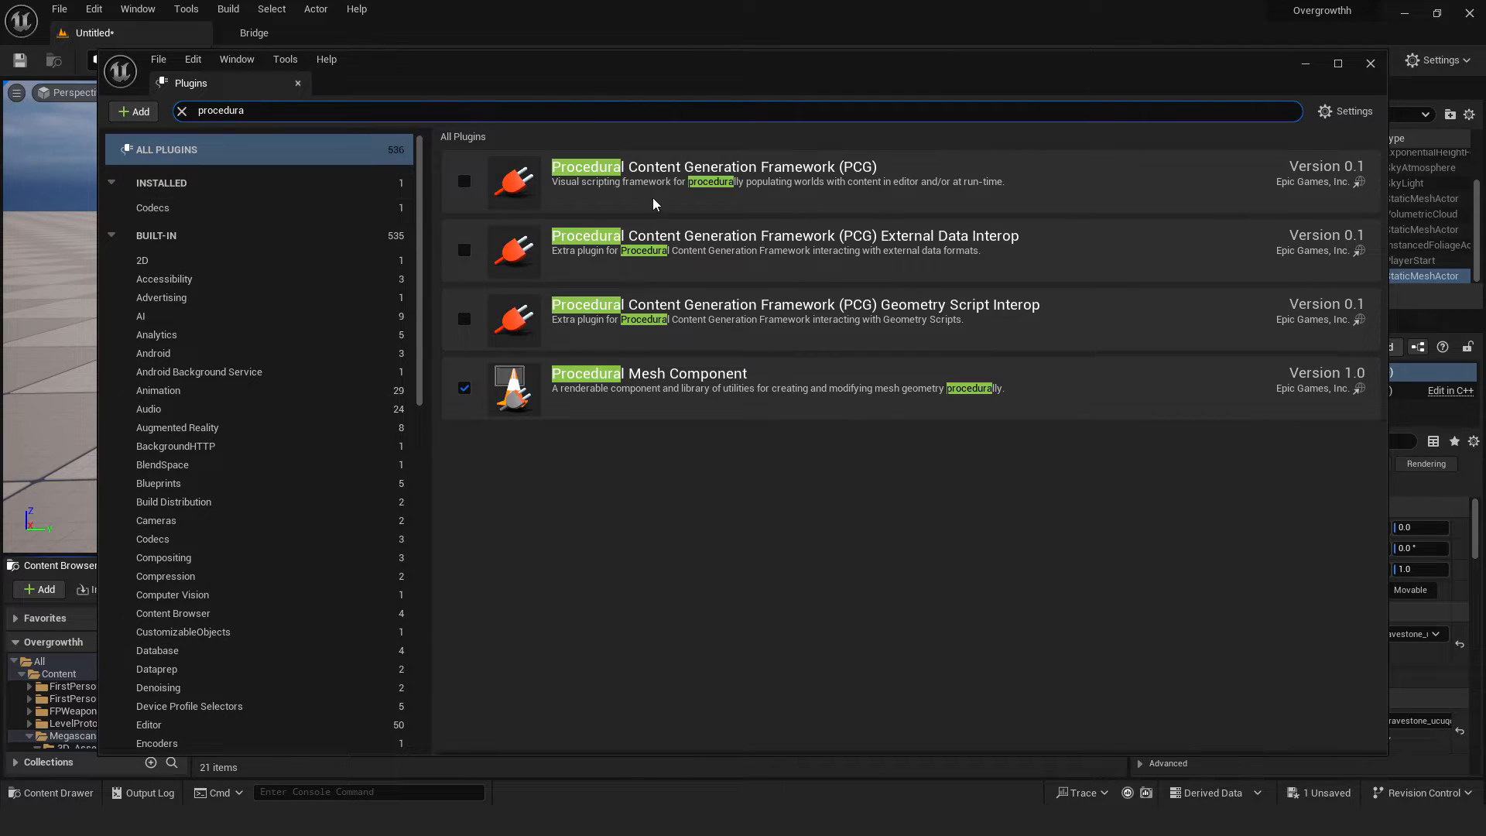
{"action": "left_click", "coordinate": [466, 182]}
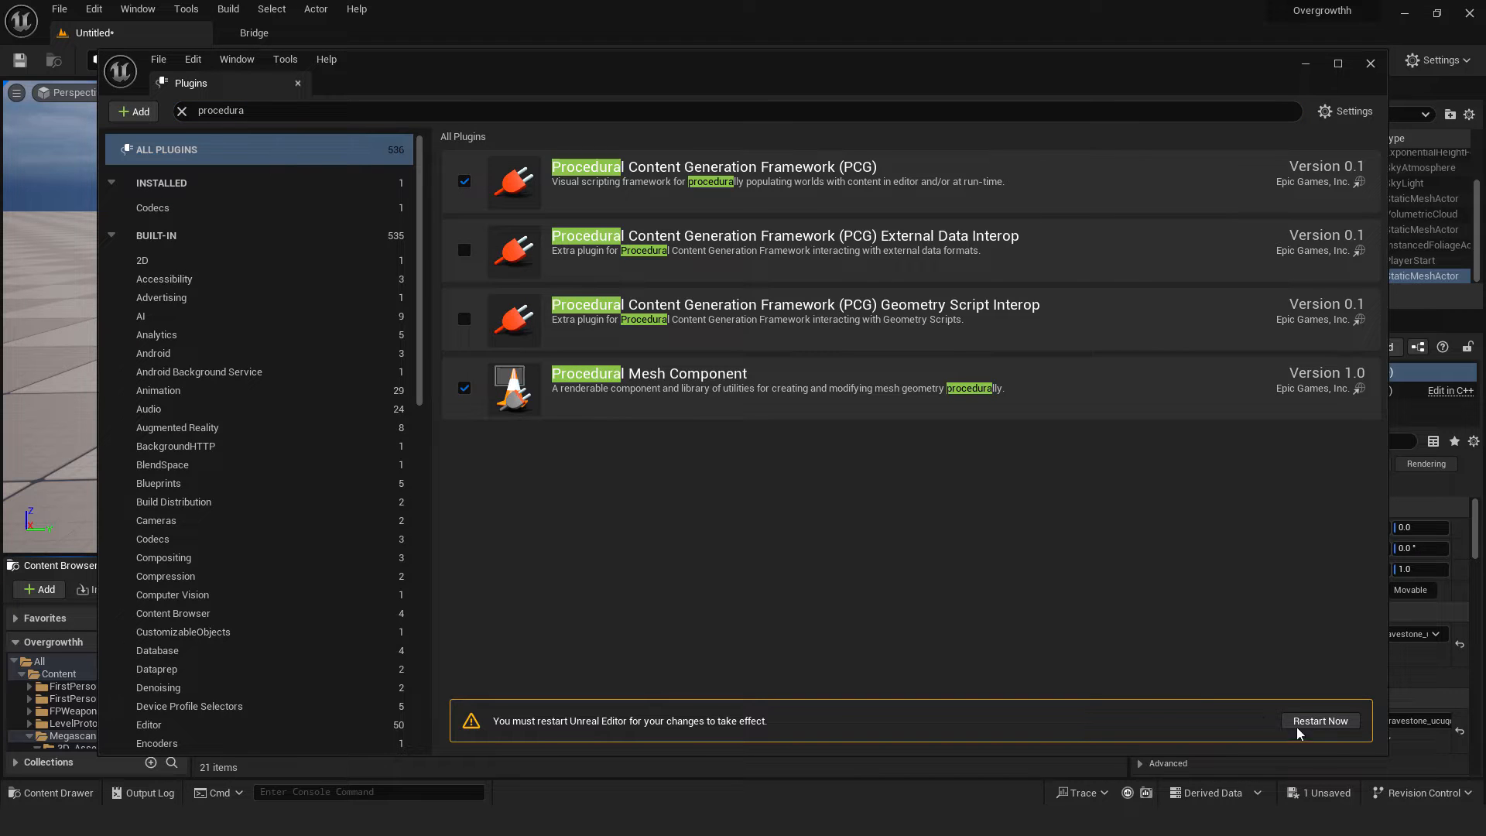
- Restart the editor to apply the plugin change, saving the untitled level as map2
{"action": "left_click", "coordinate": [1316, 721]}
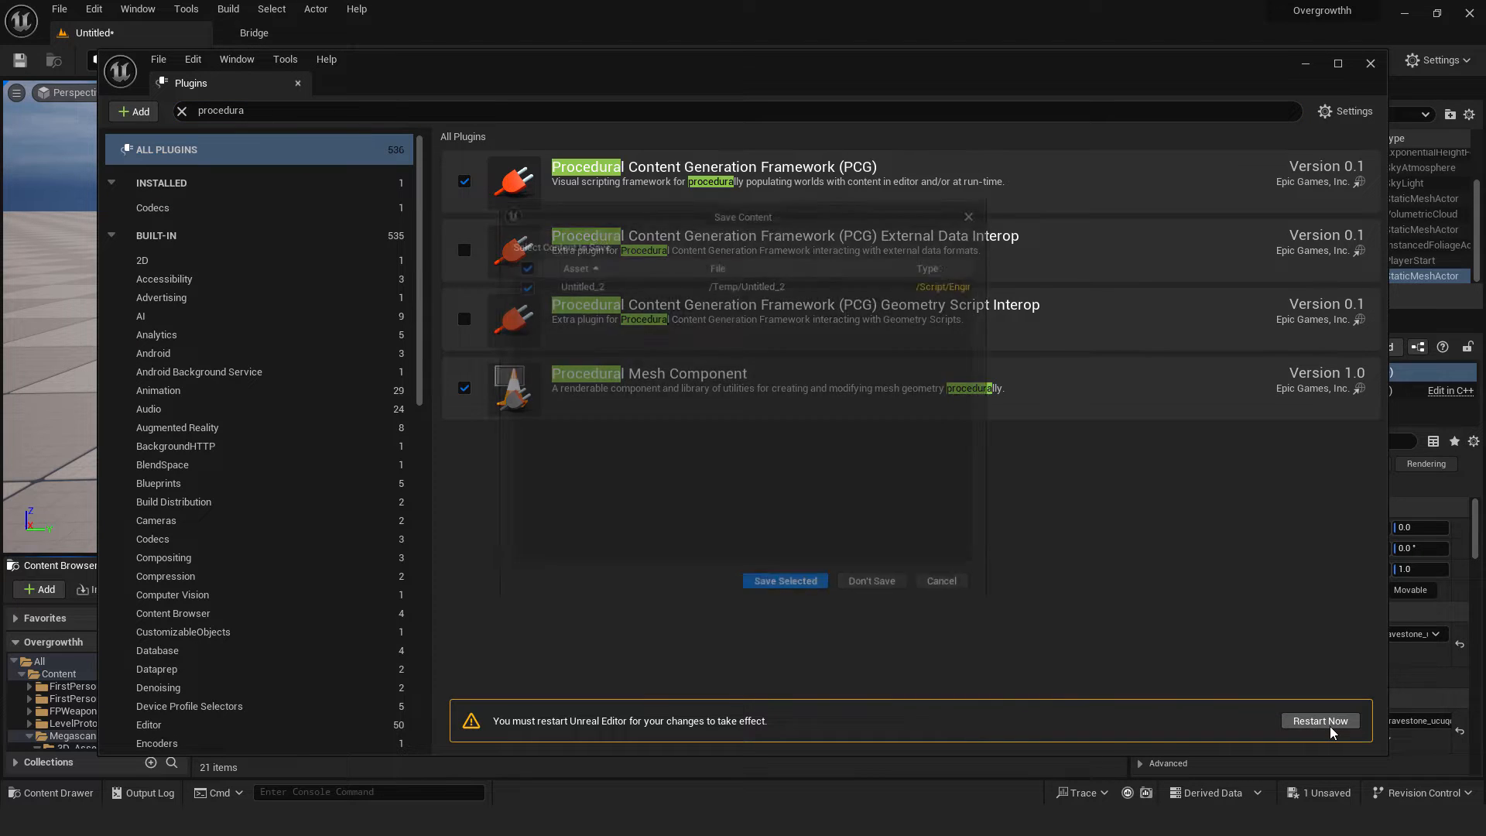
{"action": "left_click", "coordinate": [797, 590]}
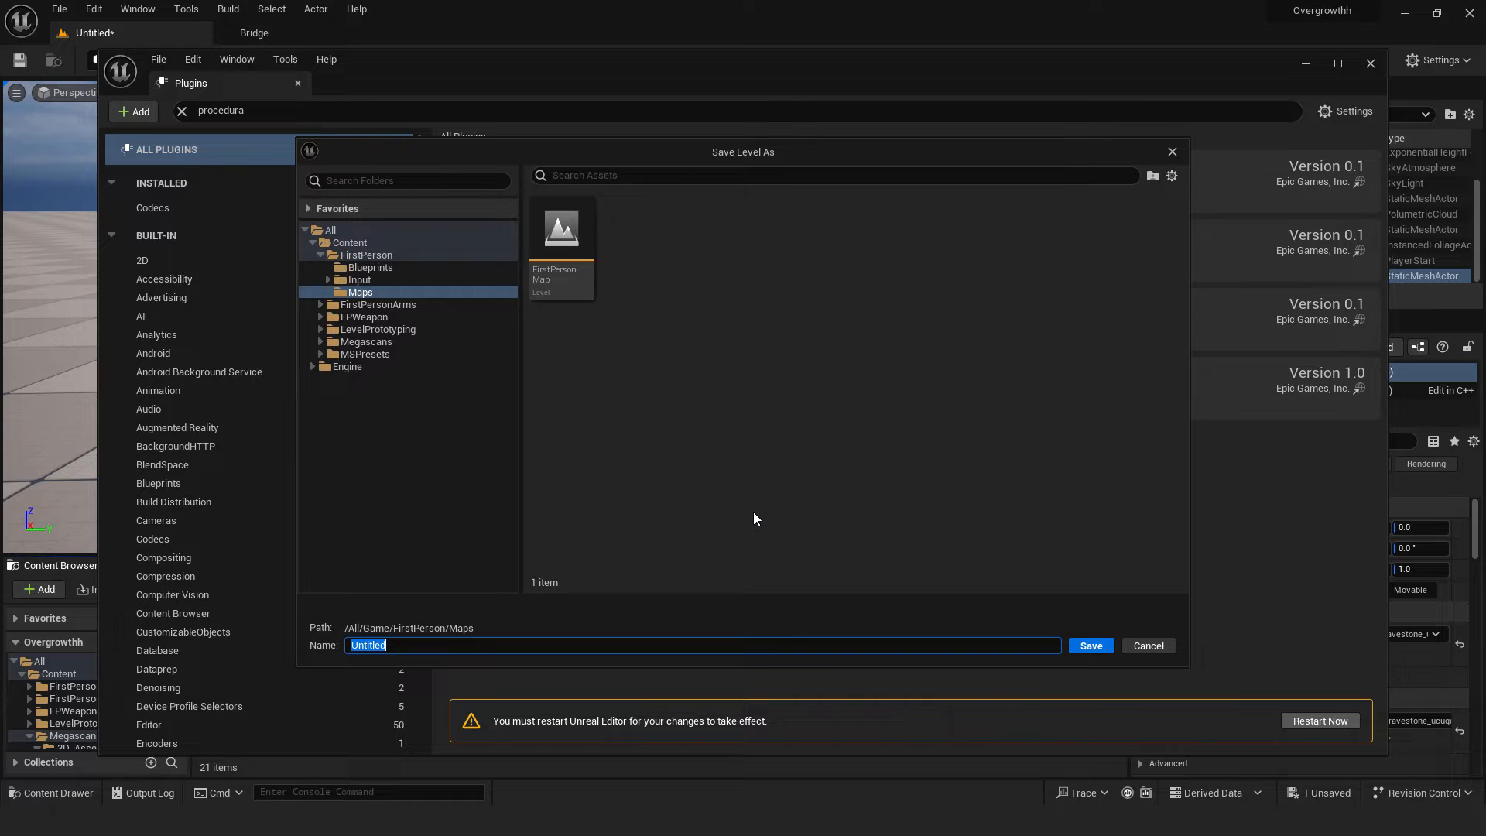
{"action": "type", "text": "m"}
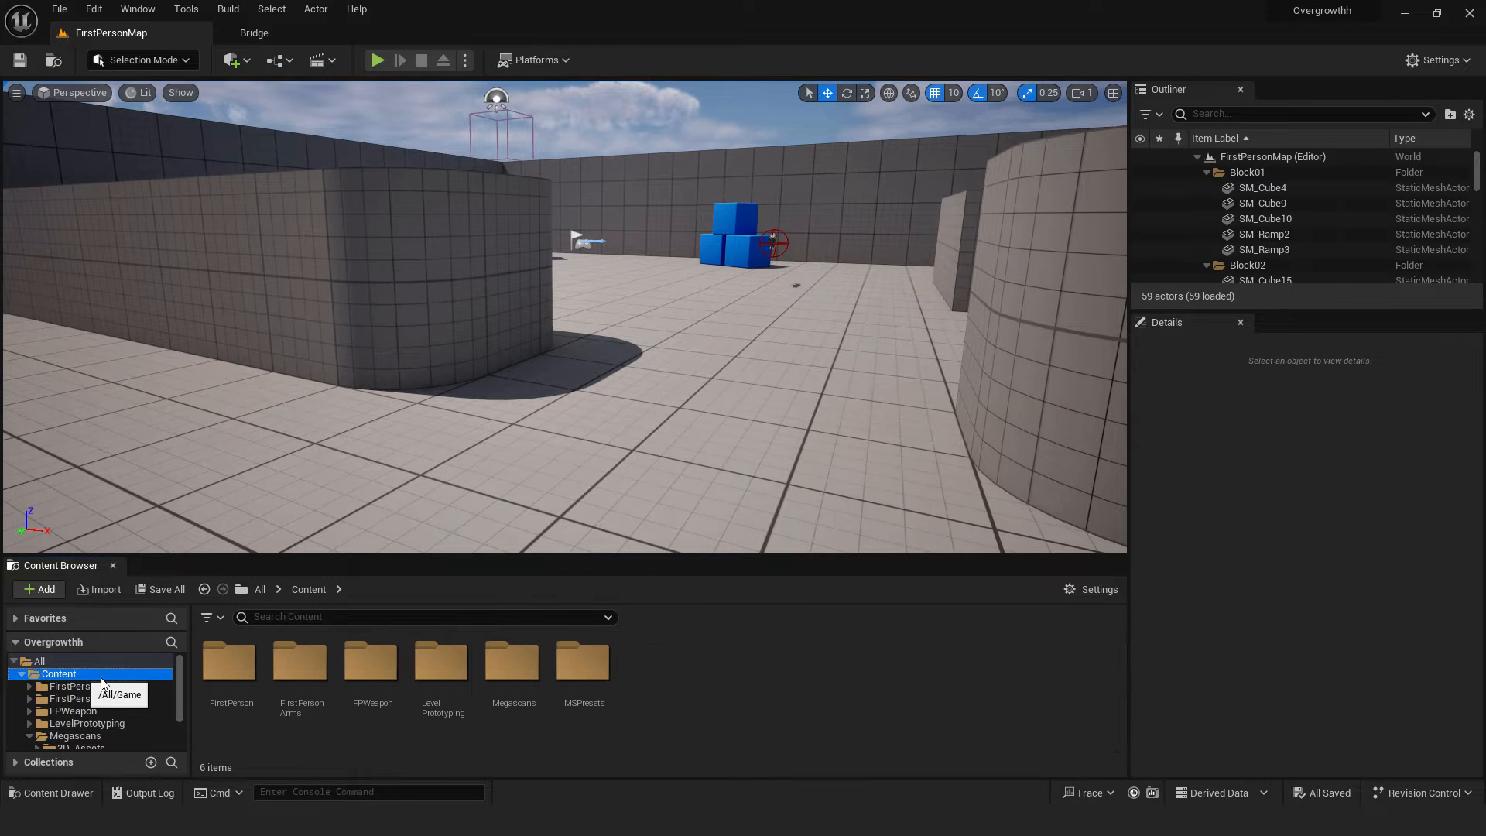
- Create a PCG Graph named Overgrowth in the Content folder and save it
{"action": "right_click", "coordinate": [664, 666]}
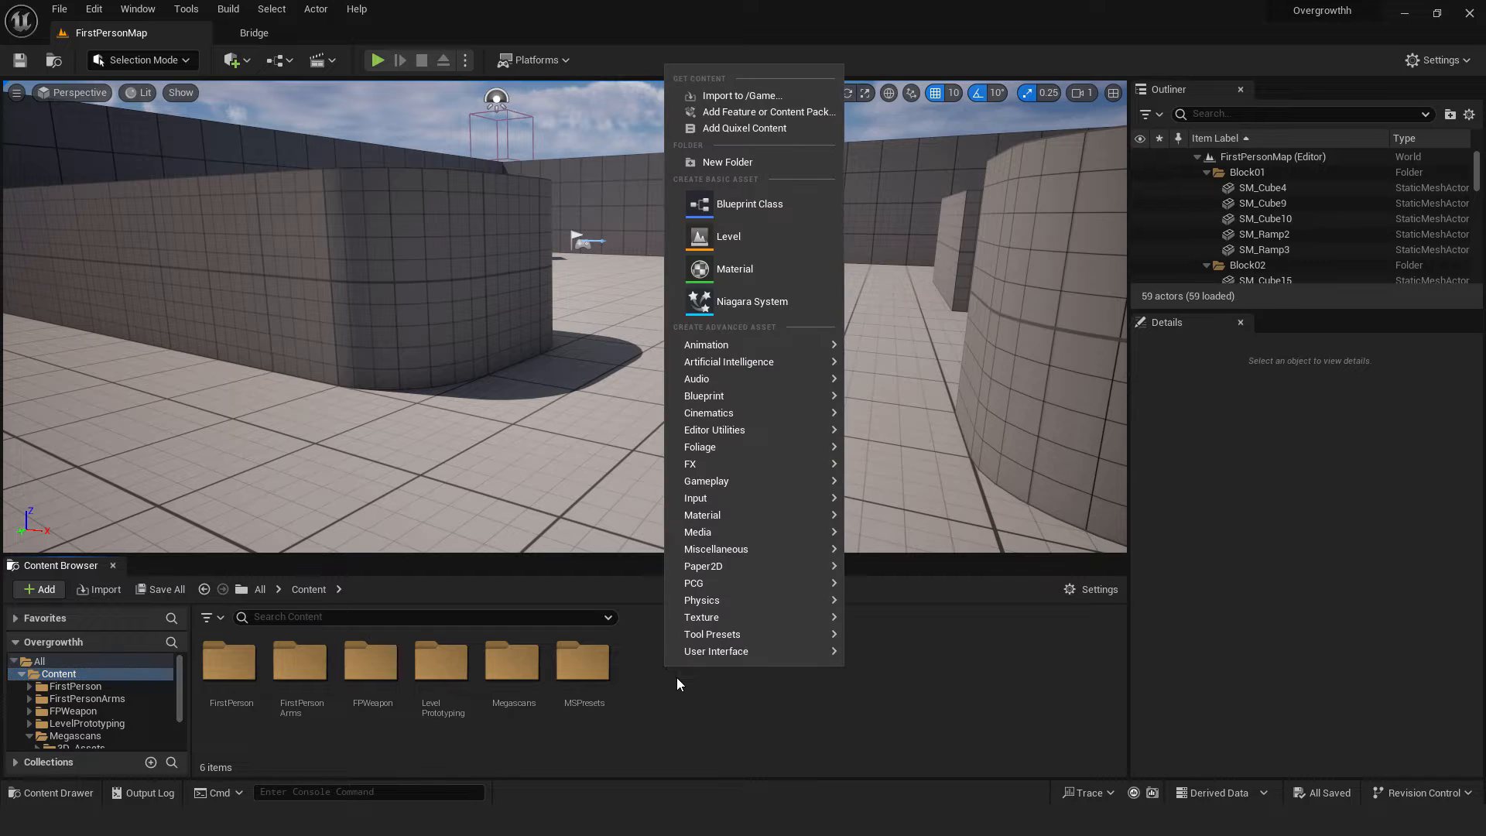
{"action": "mouse_move", "coordinate": [721, 586]}
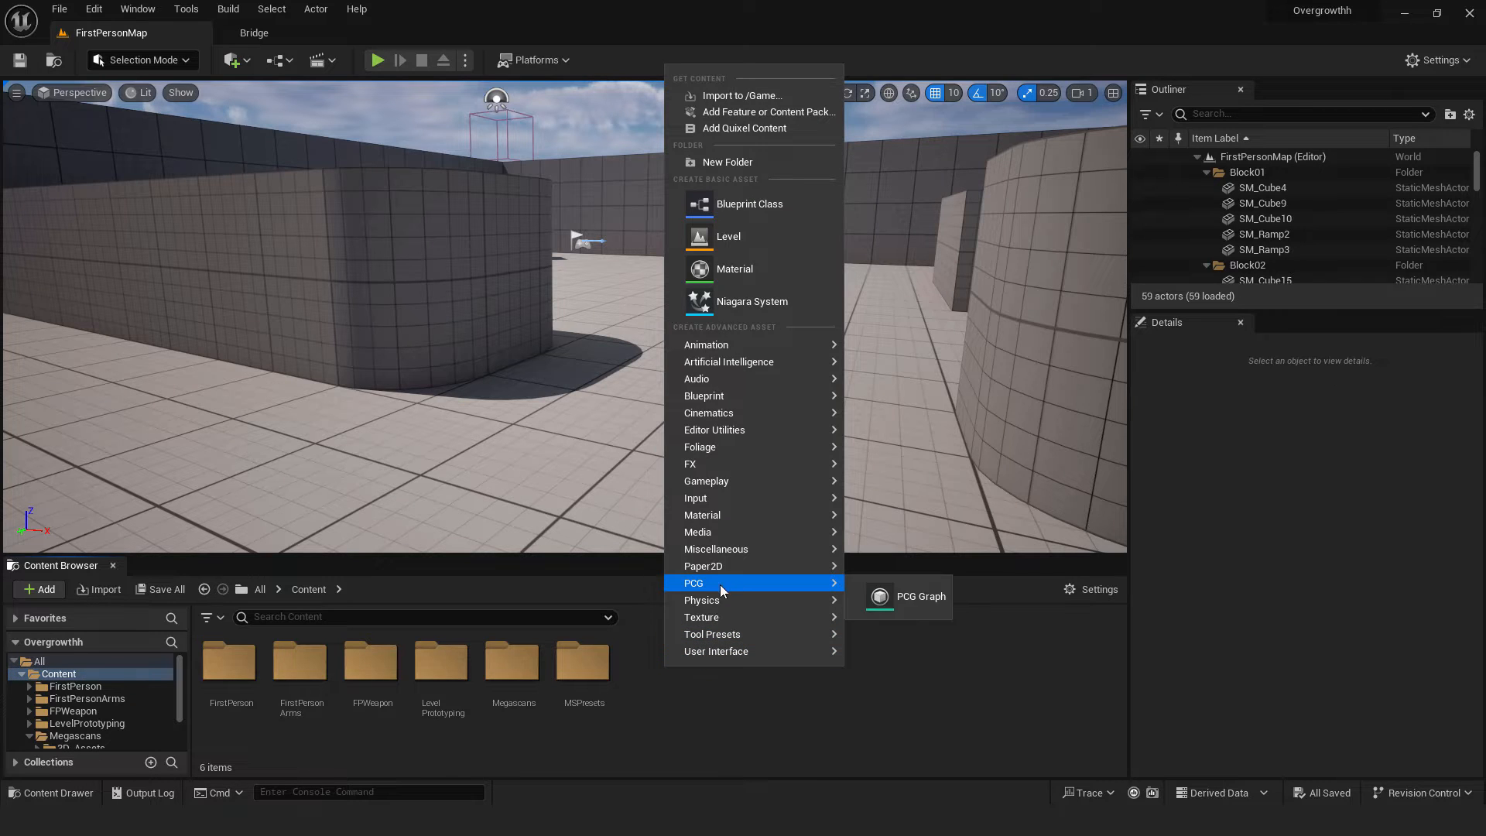
{"action": "left_click", "coordinate": [909, 601]}
{"action": "type", "text": "Overgrowth"}
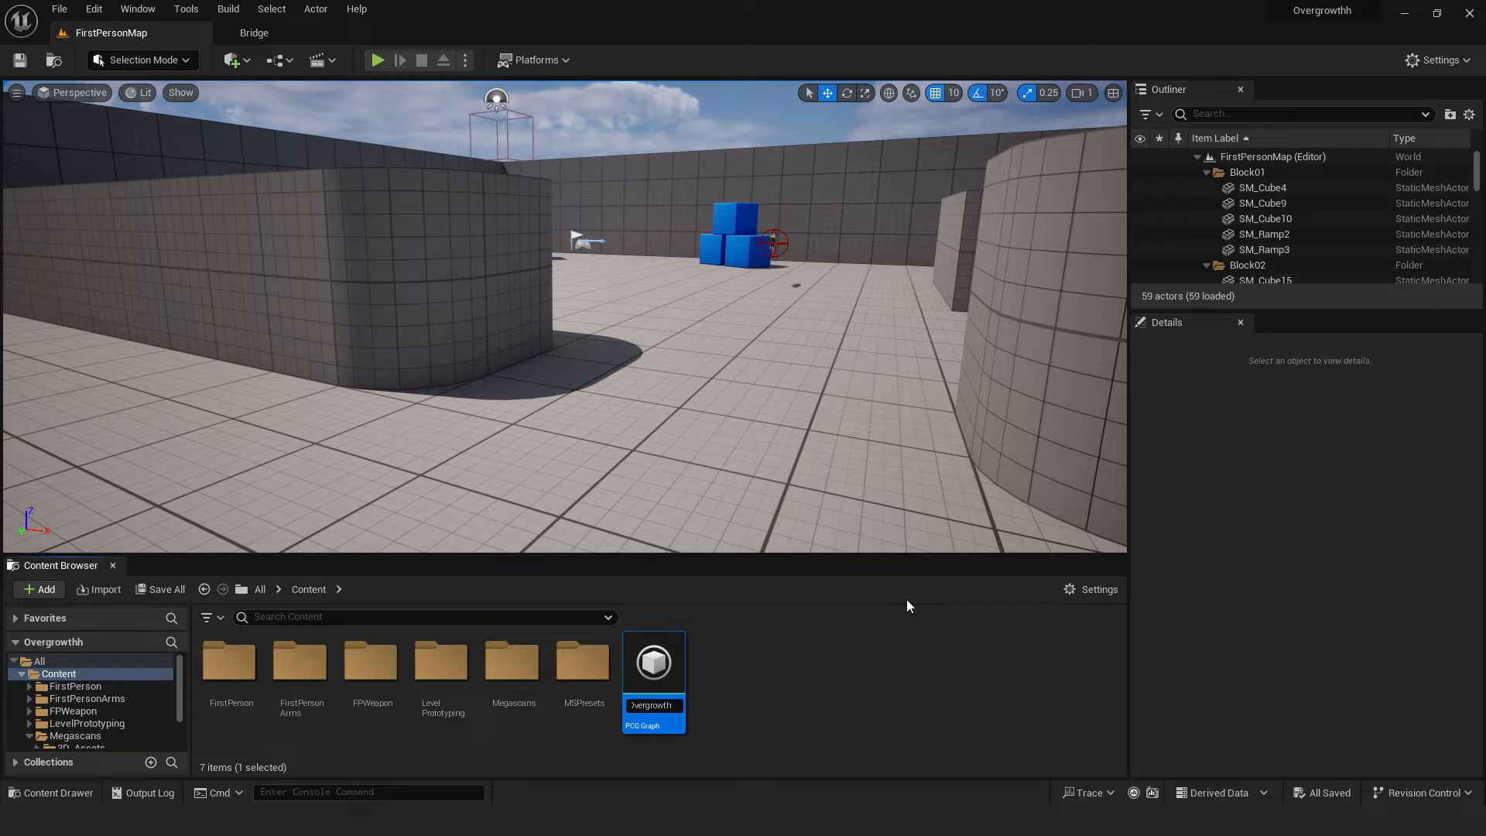
{"action": "key", "text": "Return"}
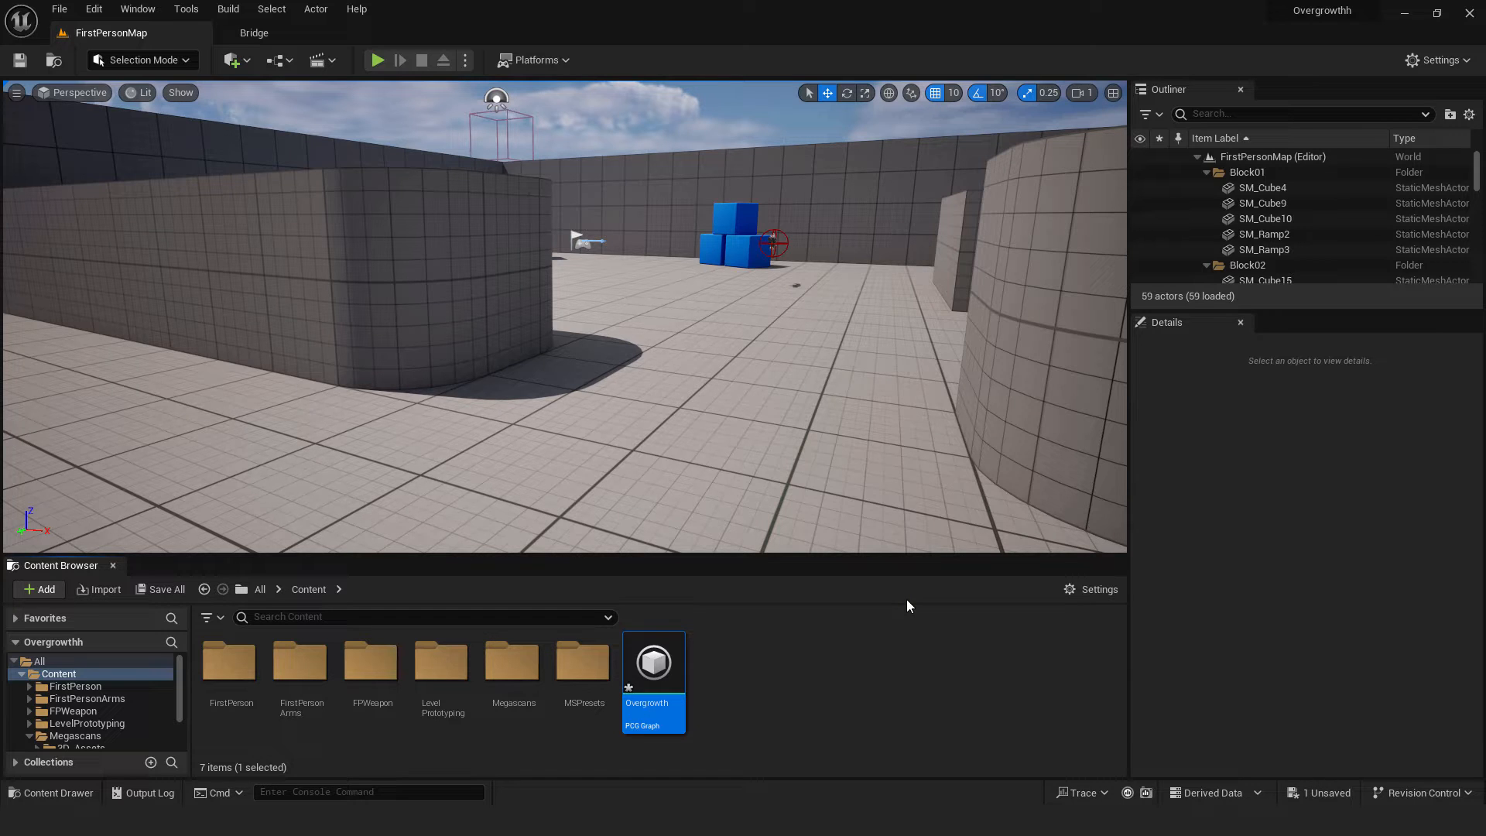
{"action": "key", "text": "ctrl+s"}
- Find the map2 level among the project assets, open it, and clear the asset search
{"action": "left_click", "coordinate": [294, 618]}
{"action": "type", "text": "map2"}
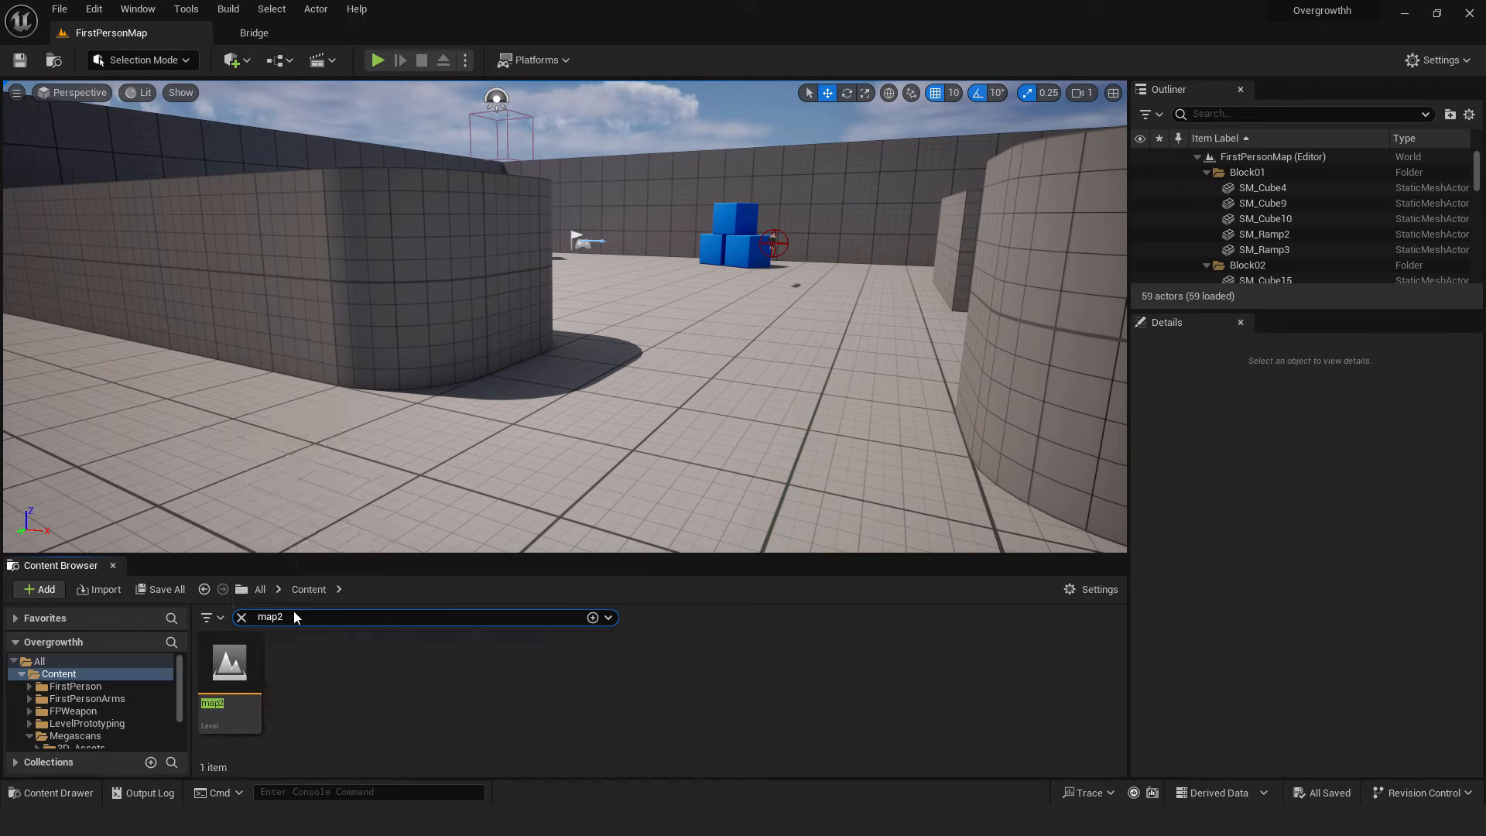
{"action": "left_click", "coordinate": [230, 672]}
{"action": "double_click", "coordinate": [230, 672]}
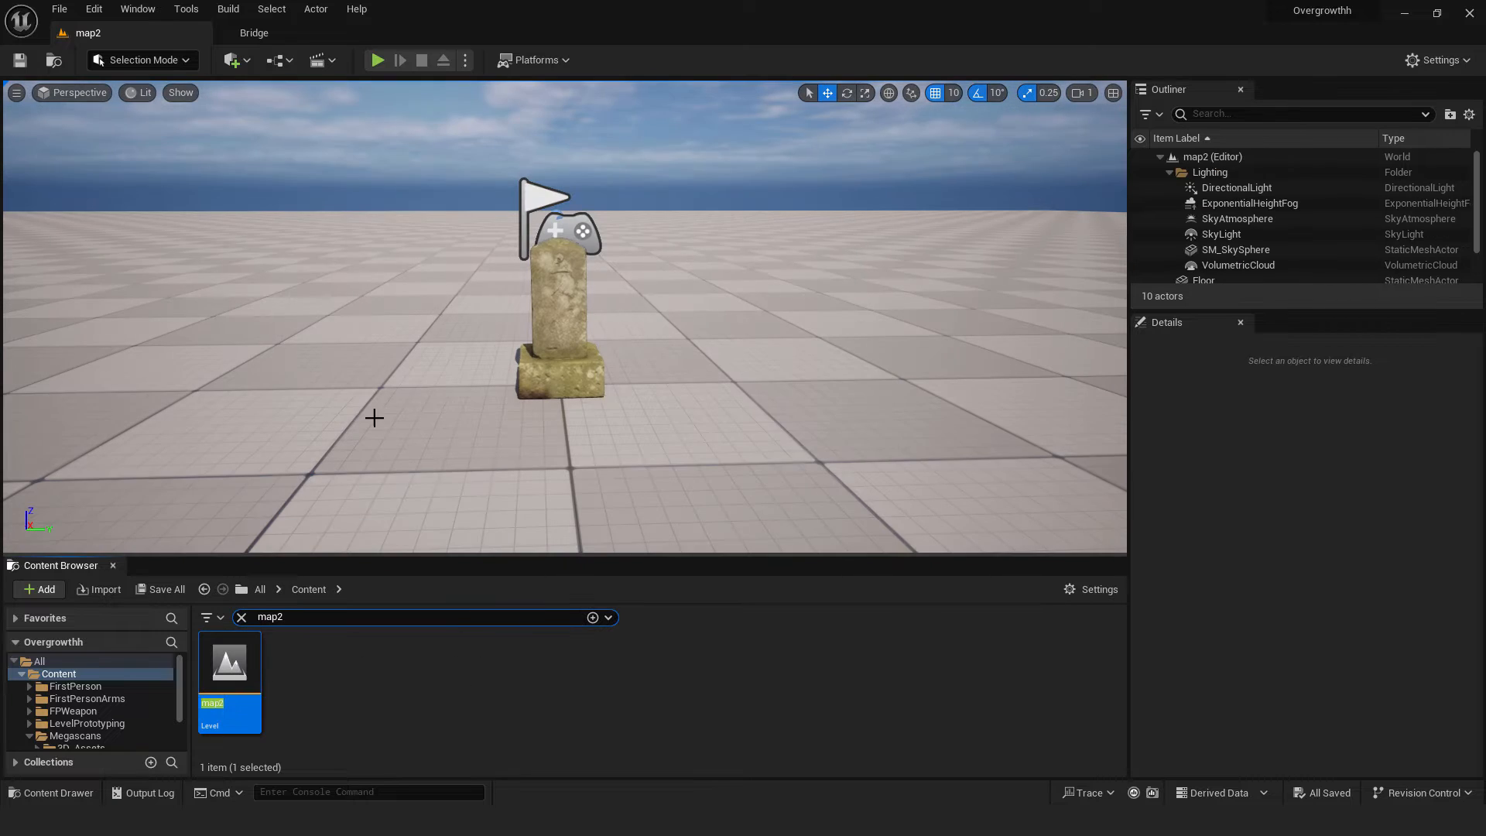
{"action": "left_click", "coordinate": [241, 617]}
- Place the Overgrowth PCG graph in the level as a volume and reset its location to the origin
{"action": "left_click_drag", "start_coordinate": [654, 665], "coordinate": [571, 411]}
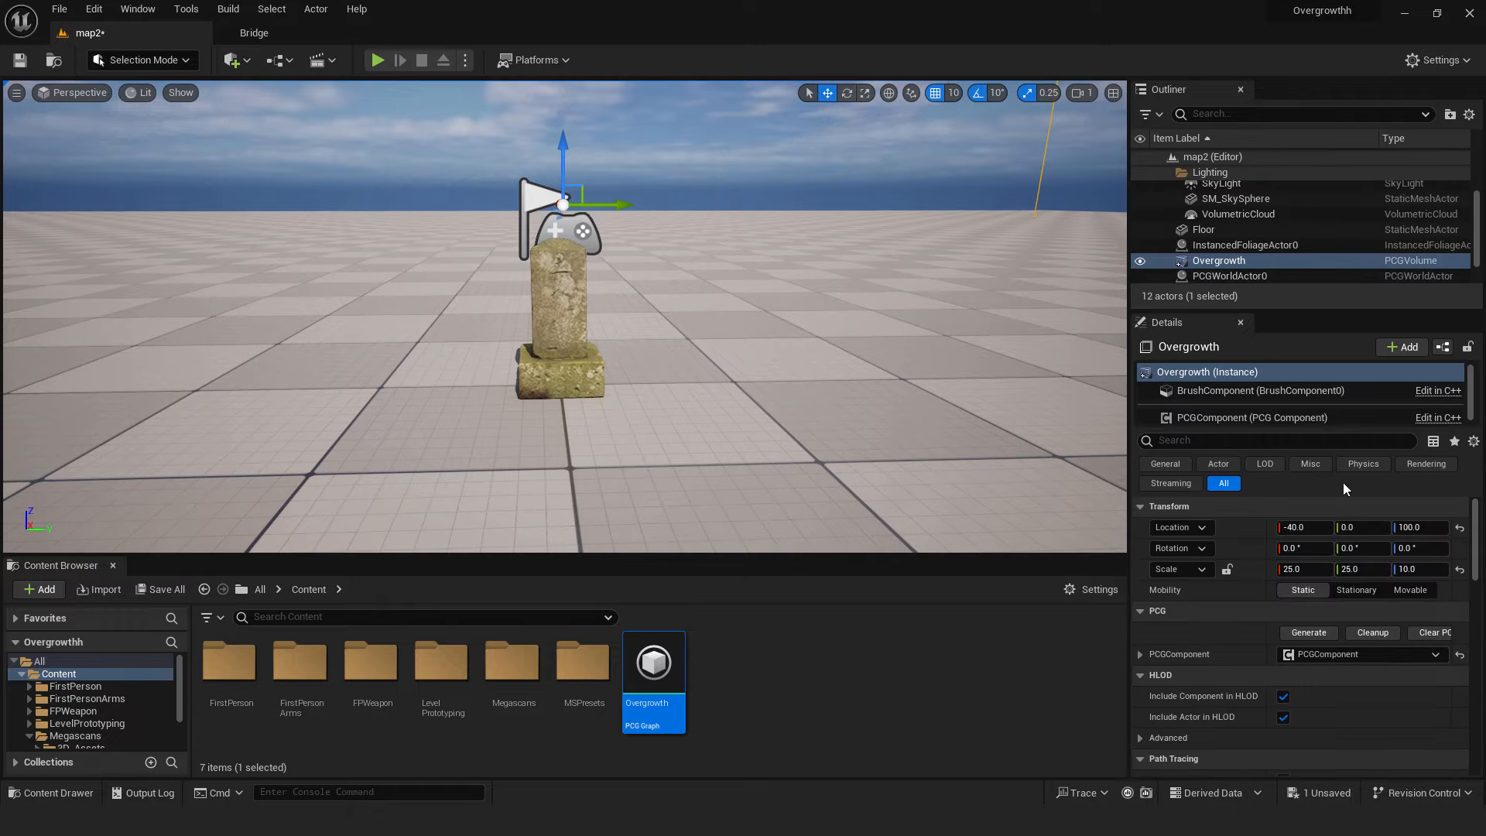
{"action": "left_click", "coordinate": [1459, 529]}
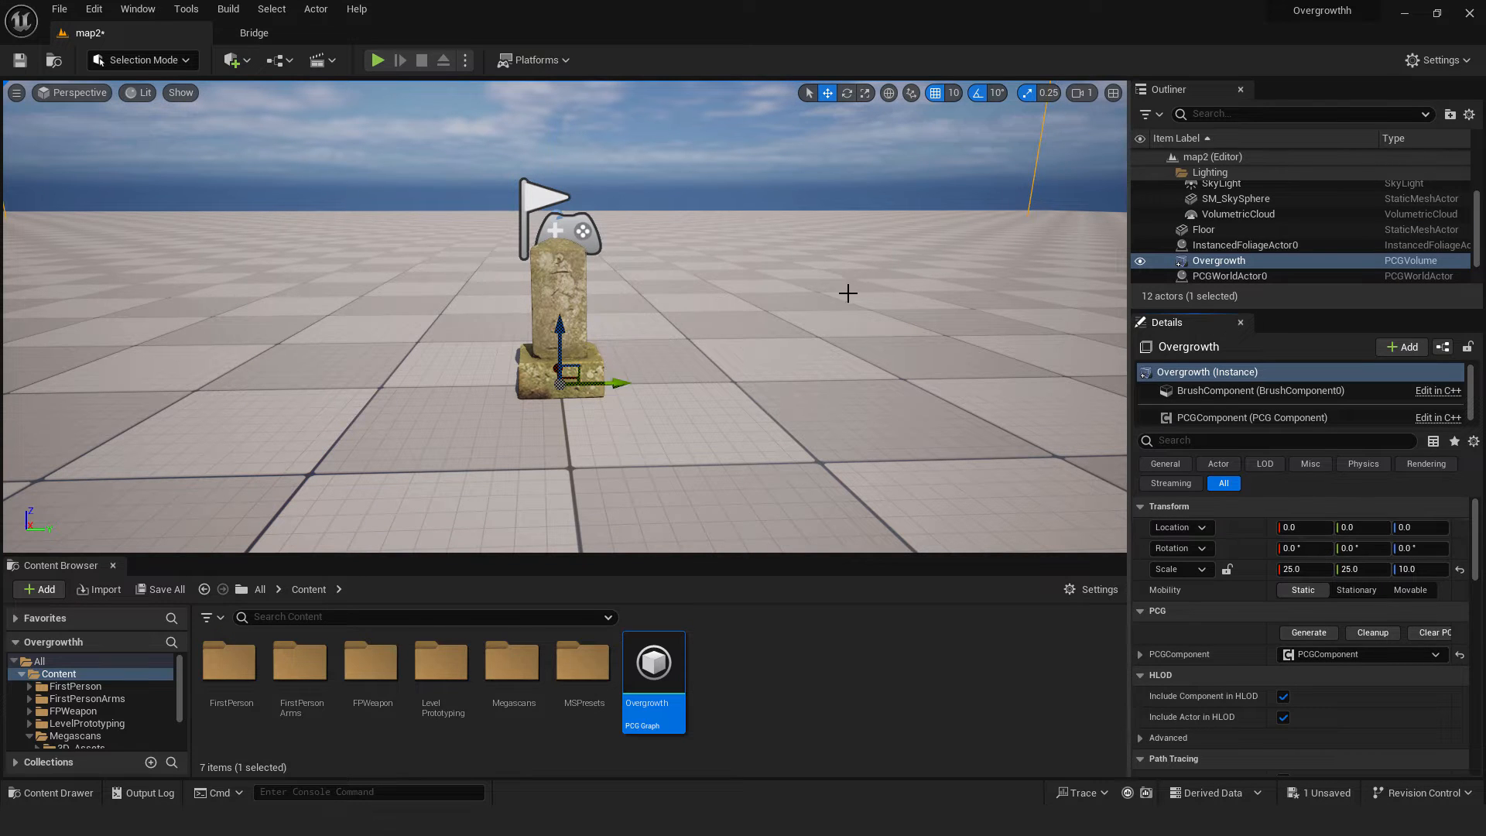
{"action": "key", "text": "f"}
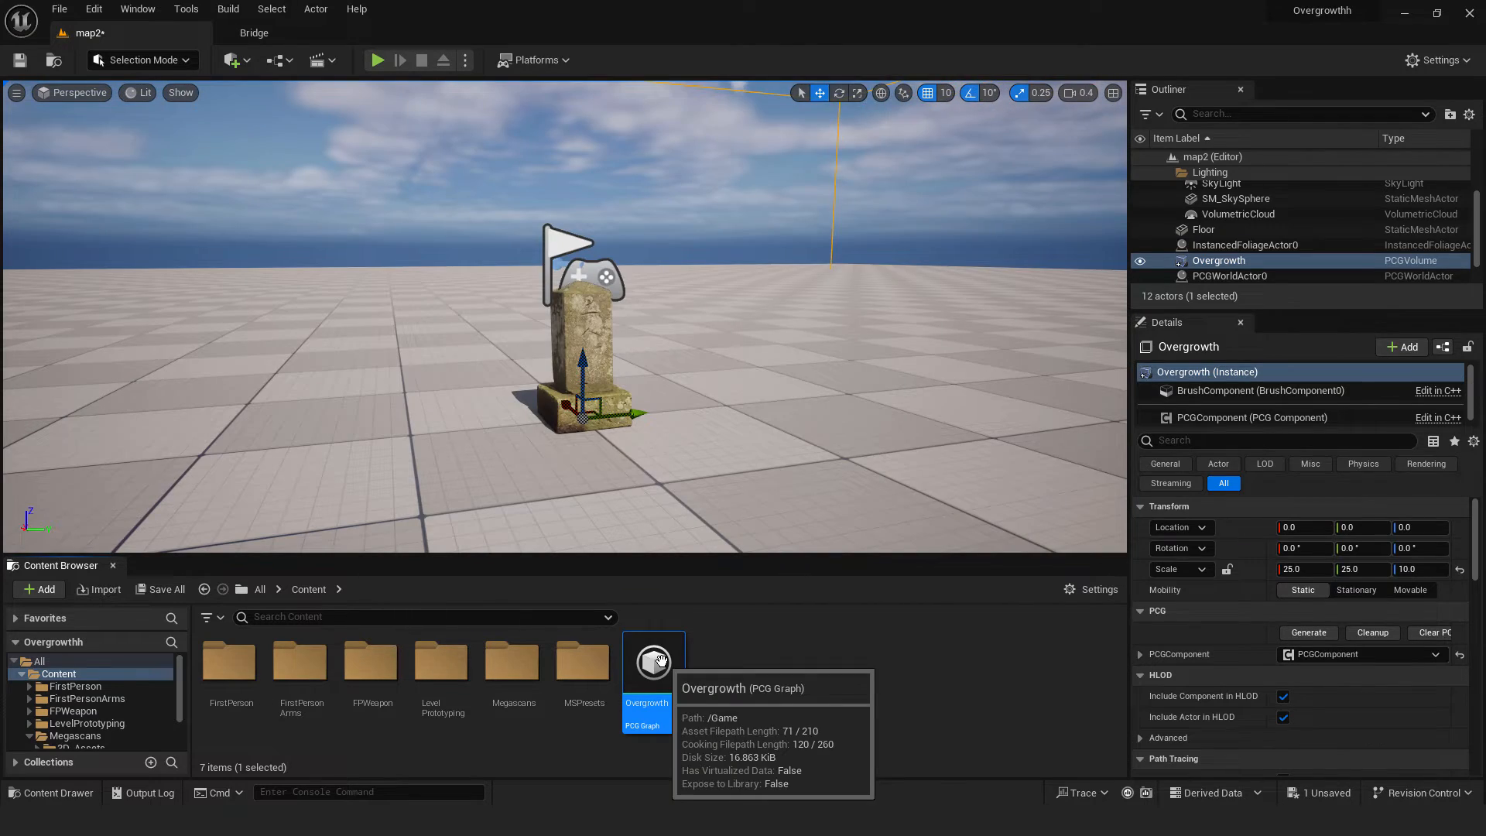
- Open the Overgrowth graph, dock its editor in the main window, and add a Create Points node
{"action": "double_click", "coordinate": [660, 659]}
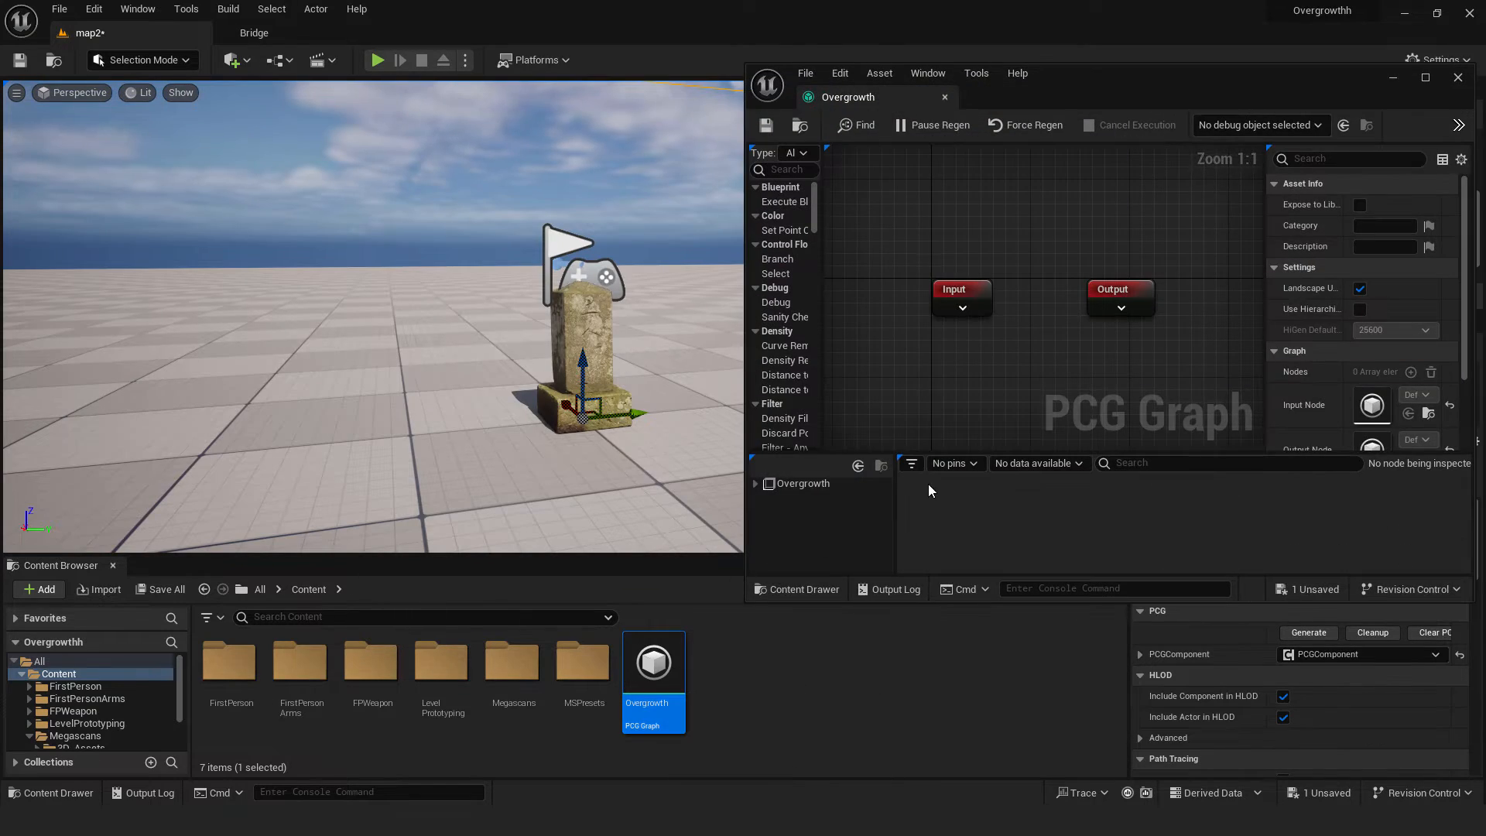
{"action": "left_click_drag", "start_coordinate": [823, 103], "coordinate": [426, 36]}
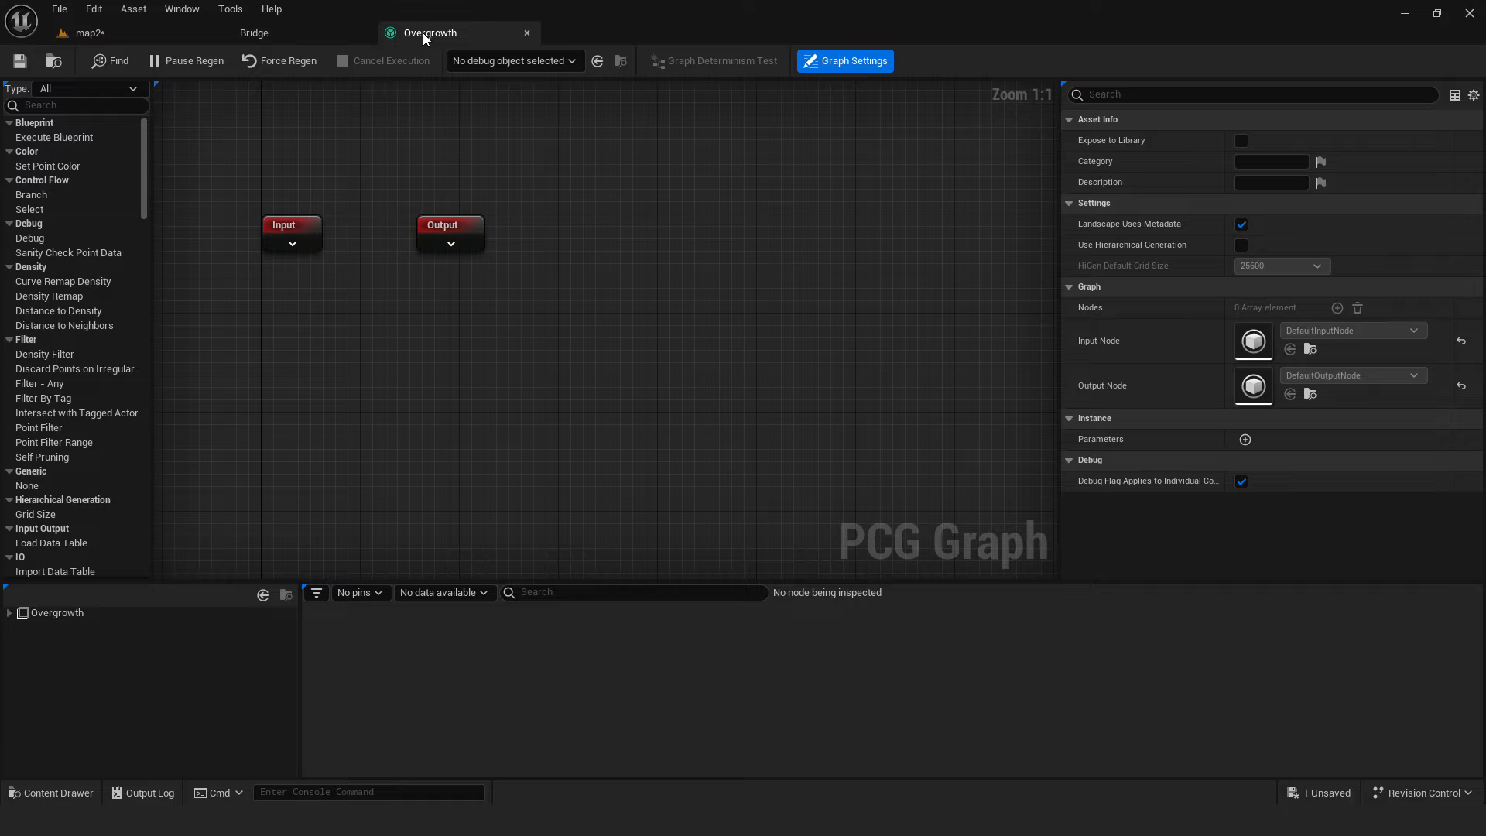
{"action": "right_click_drag", "start_coordinate": [628, 310], "coordinate": [955, 245]}
{"action": "right_click", "coordinate": [620, 285]}
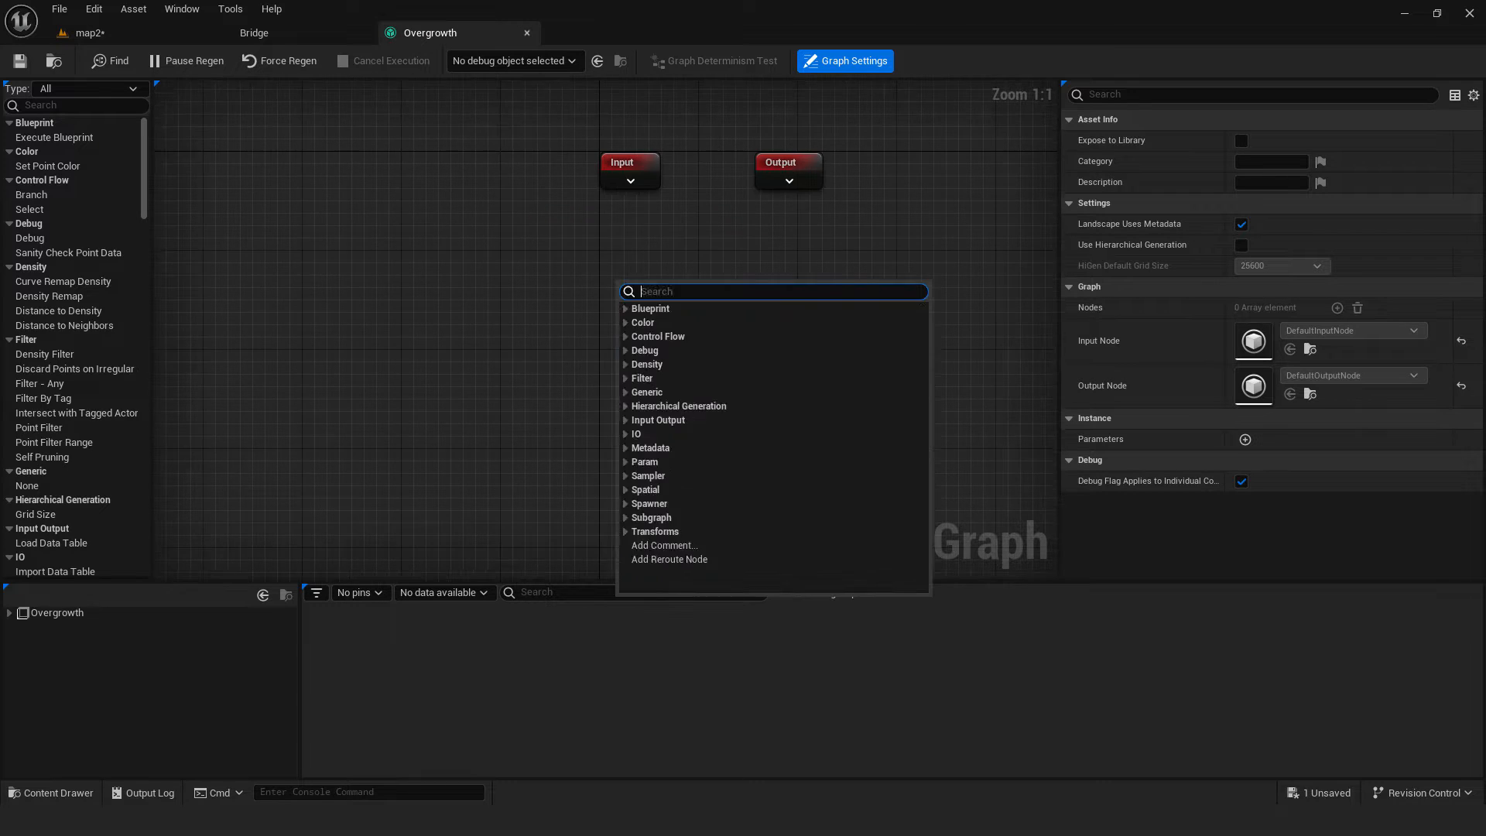
{"action": "type", "text": "create"}
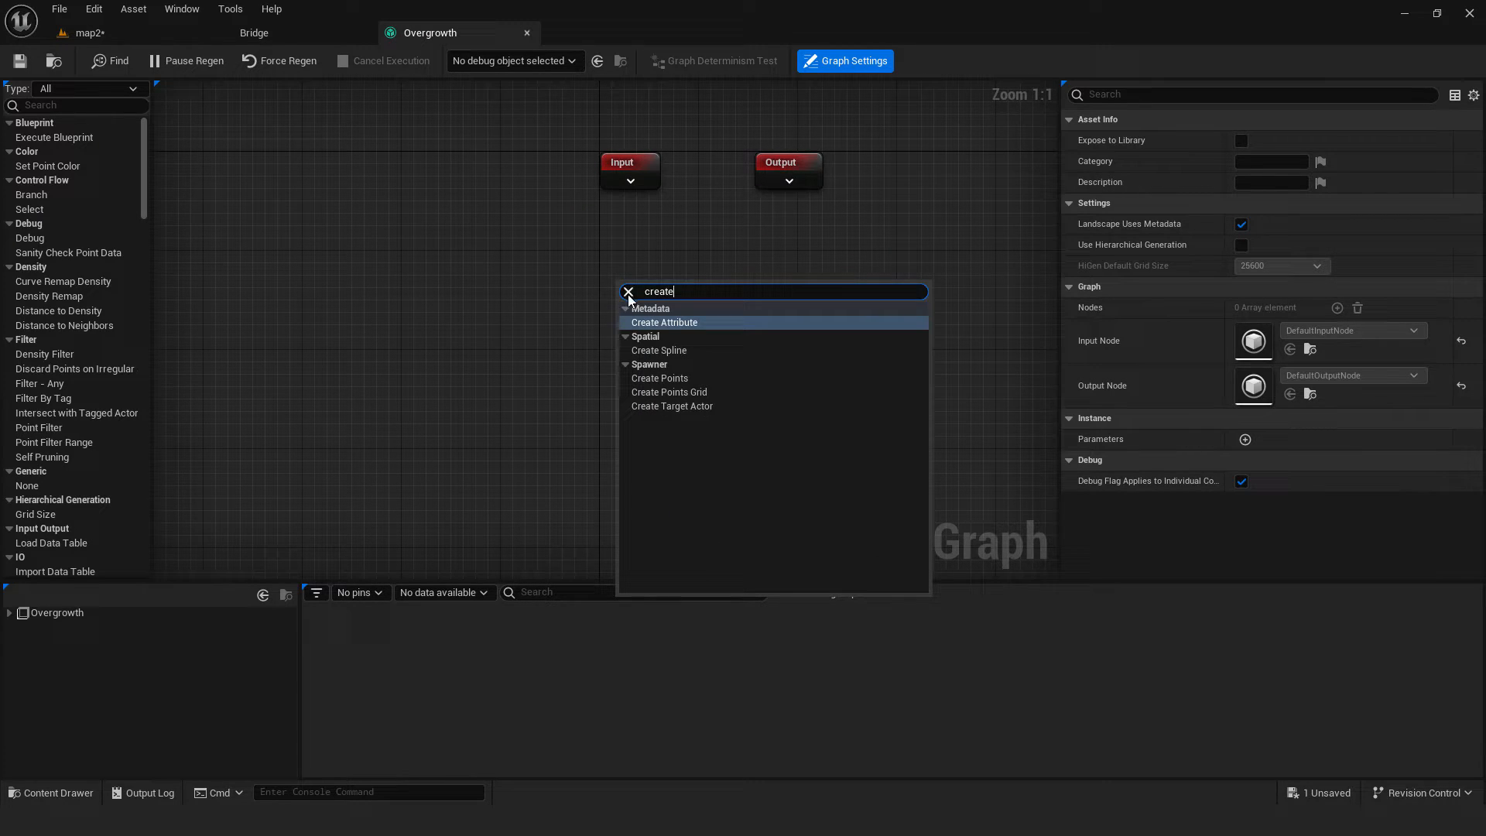
{"action": "left_click", "coordinate": [680, 378]}
{"action": "right_click_drag", "start_coordinate": [813, 360], "coordinate": [680, 381]}
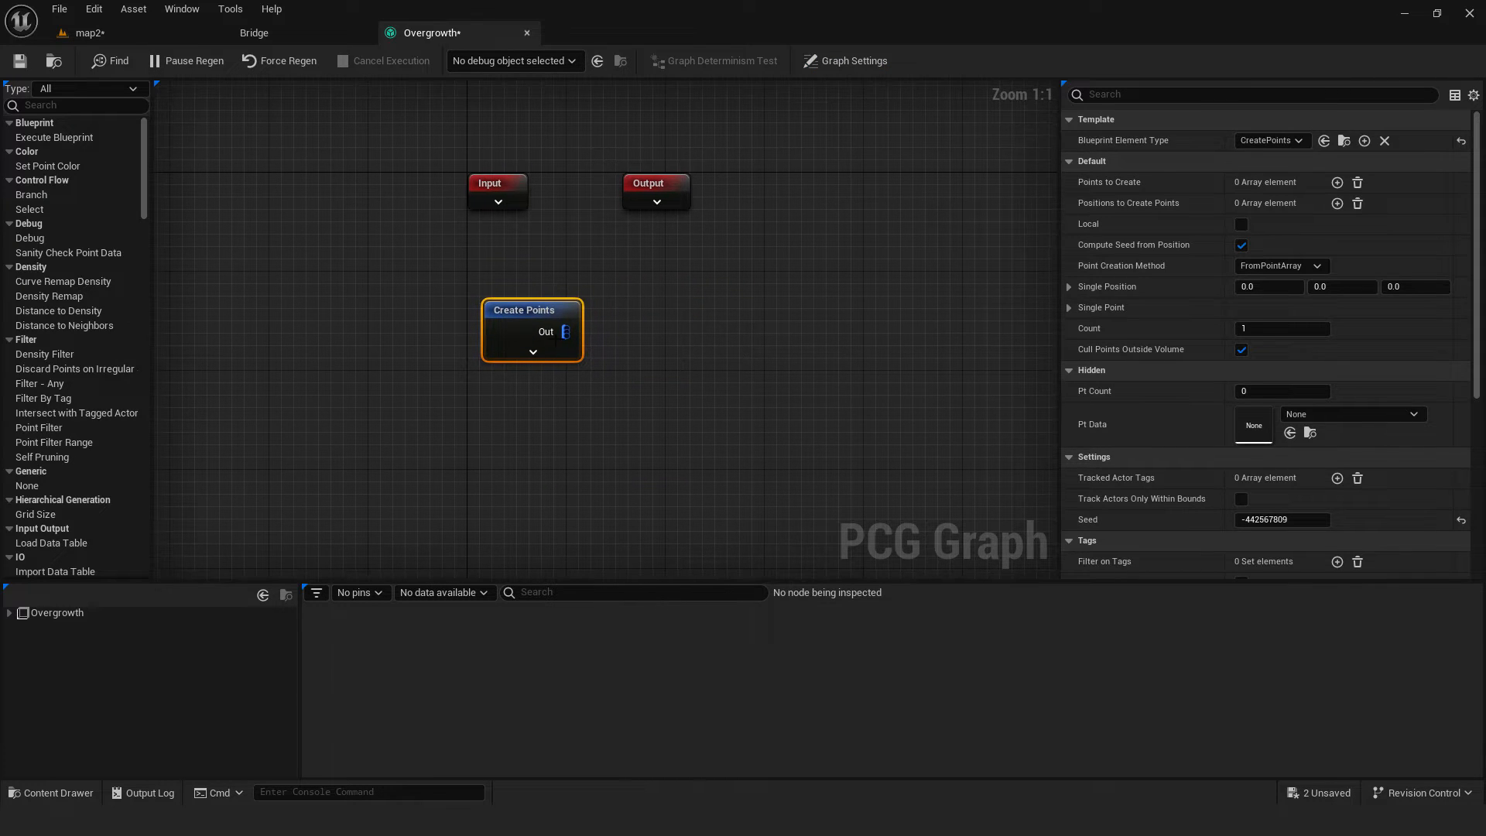
- Change the Create Points node's blueprint element type to MeshToPoints and assign the Japanese Gravestone as its static mesh
{"action": "left_click", "coordinate": [1298, 141]}
{"action": "type", "text": "mesh"}
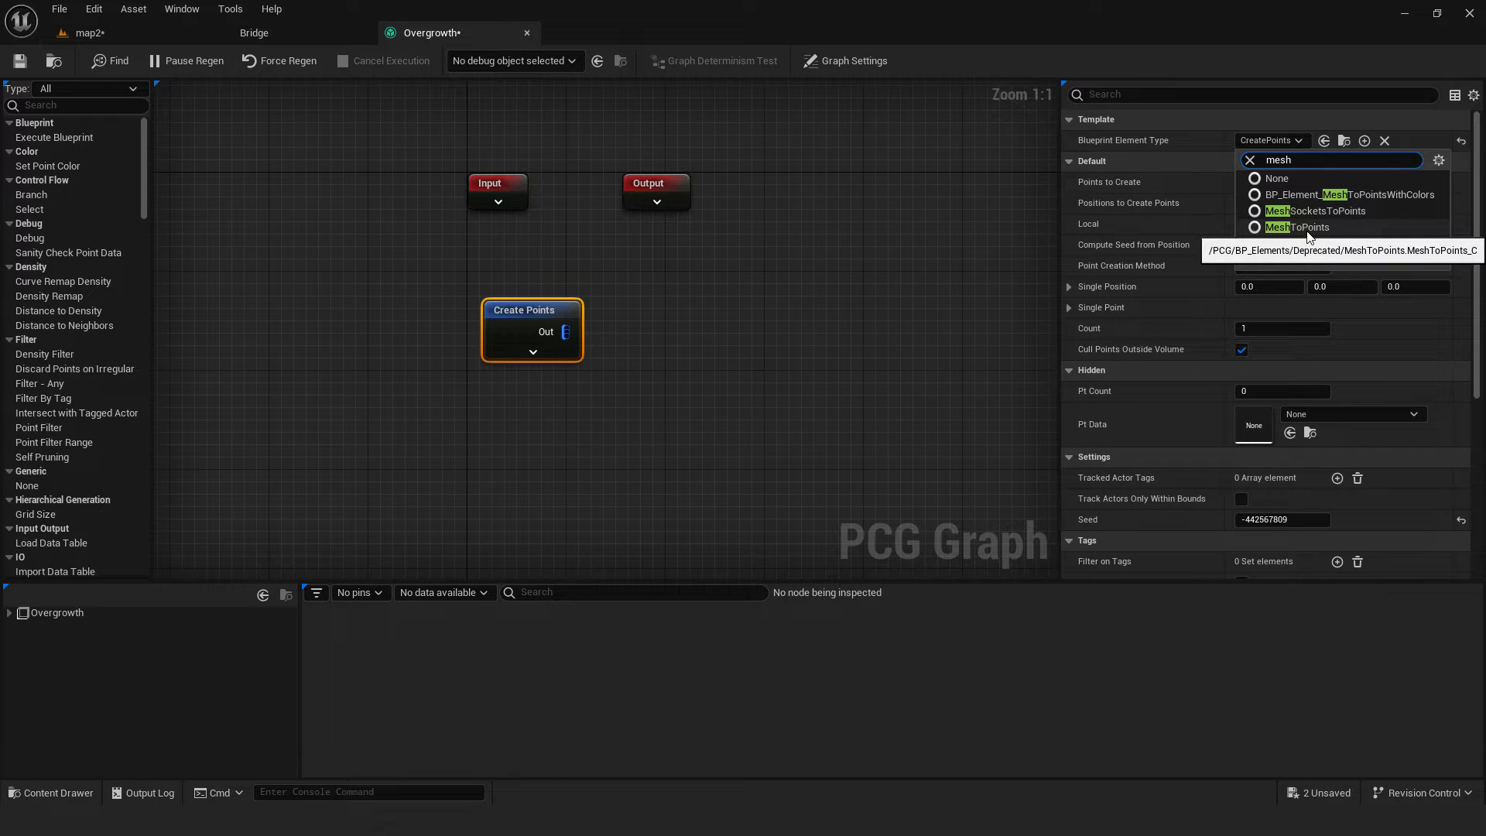
{"action": "left_click", "coordinate": [1301, 228]}
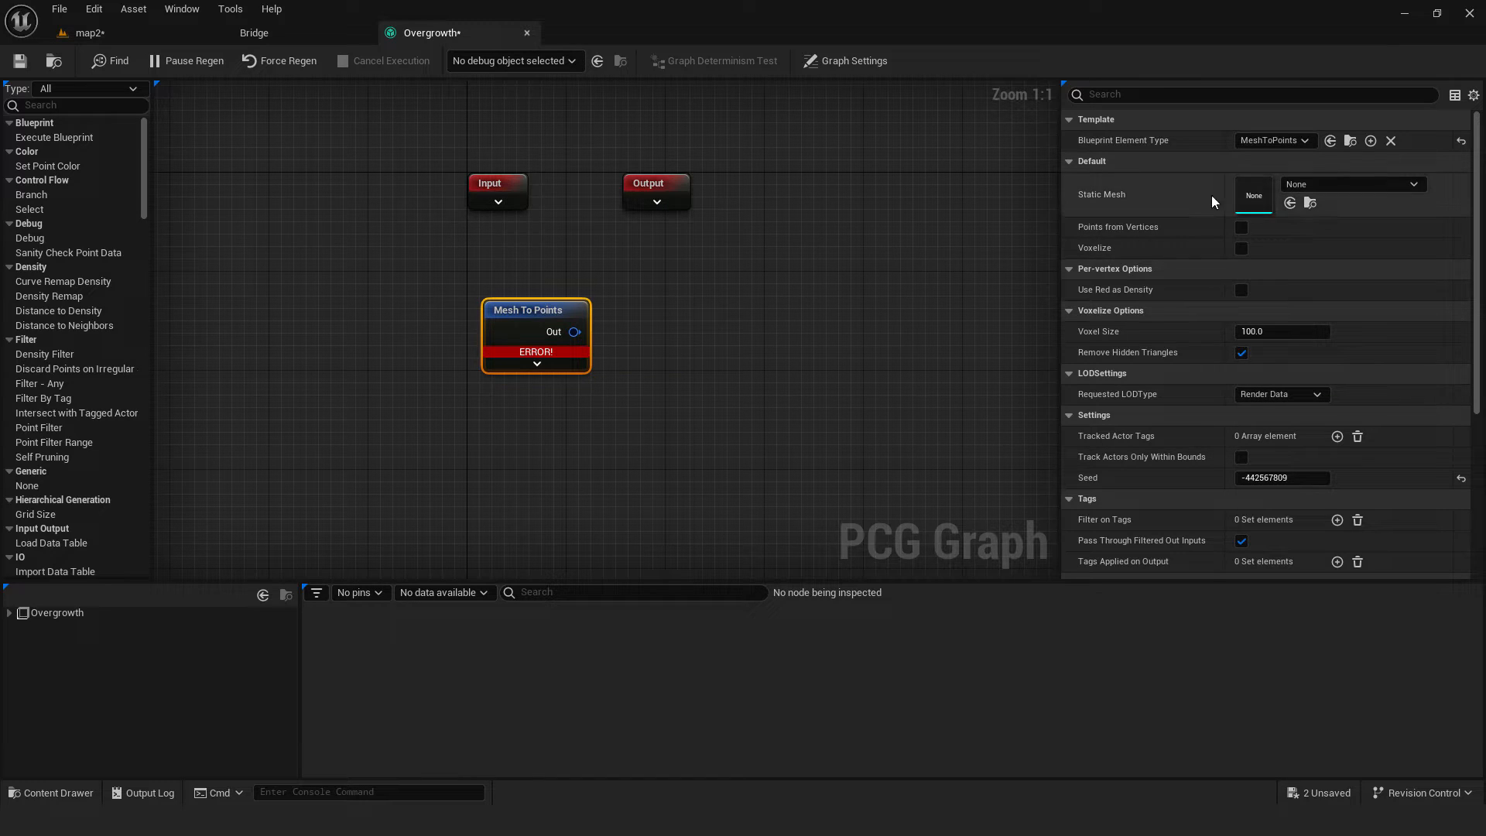
{"action": "left_click", "coordinate": [1265, 203]}
{"action": "left_click", "coordinate": [1358, 345]}
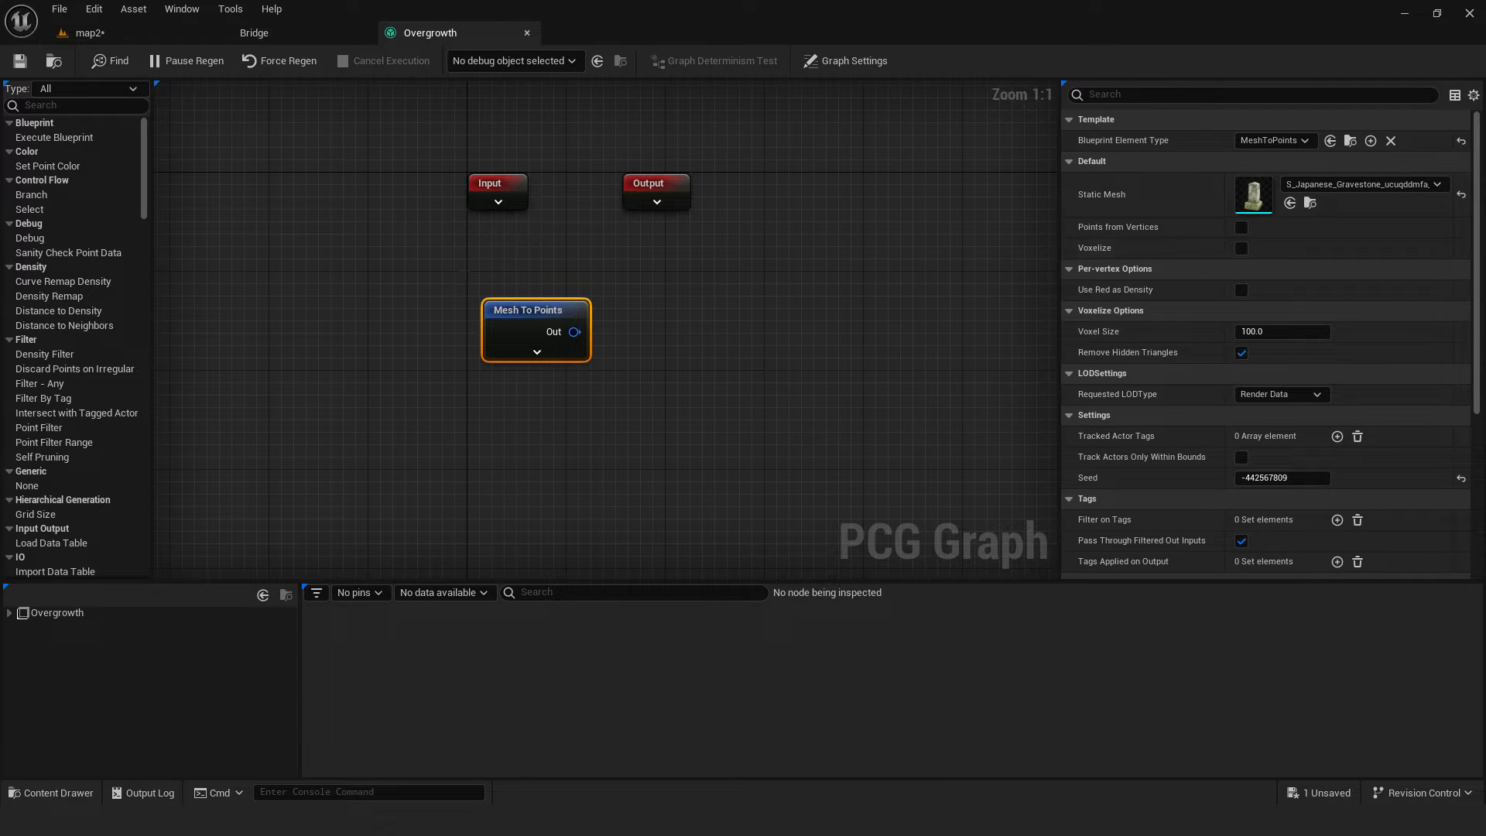
- Enable Debug on the Mesh To Points node and examine the generated points on the gravestone in map2
{"action": "right_click", "coordinate": [515, 312]}
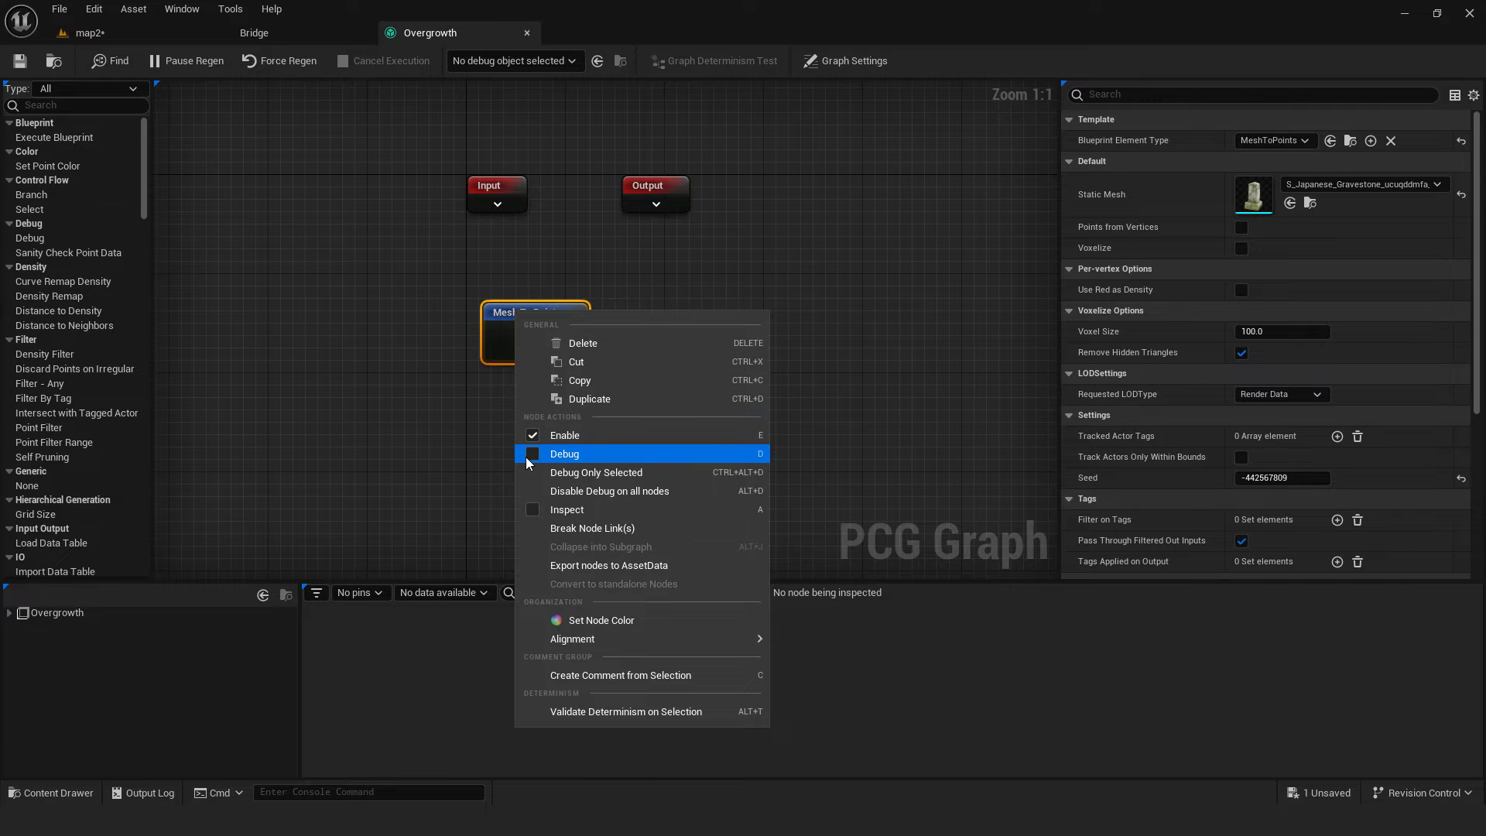
{"action": "left_click", "coordinate": [527, 462]}
{"action": "left_click", "coordinate": [87, 33]}
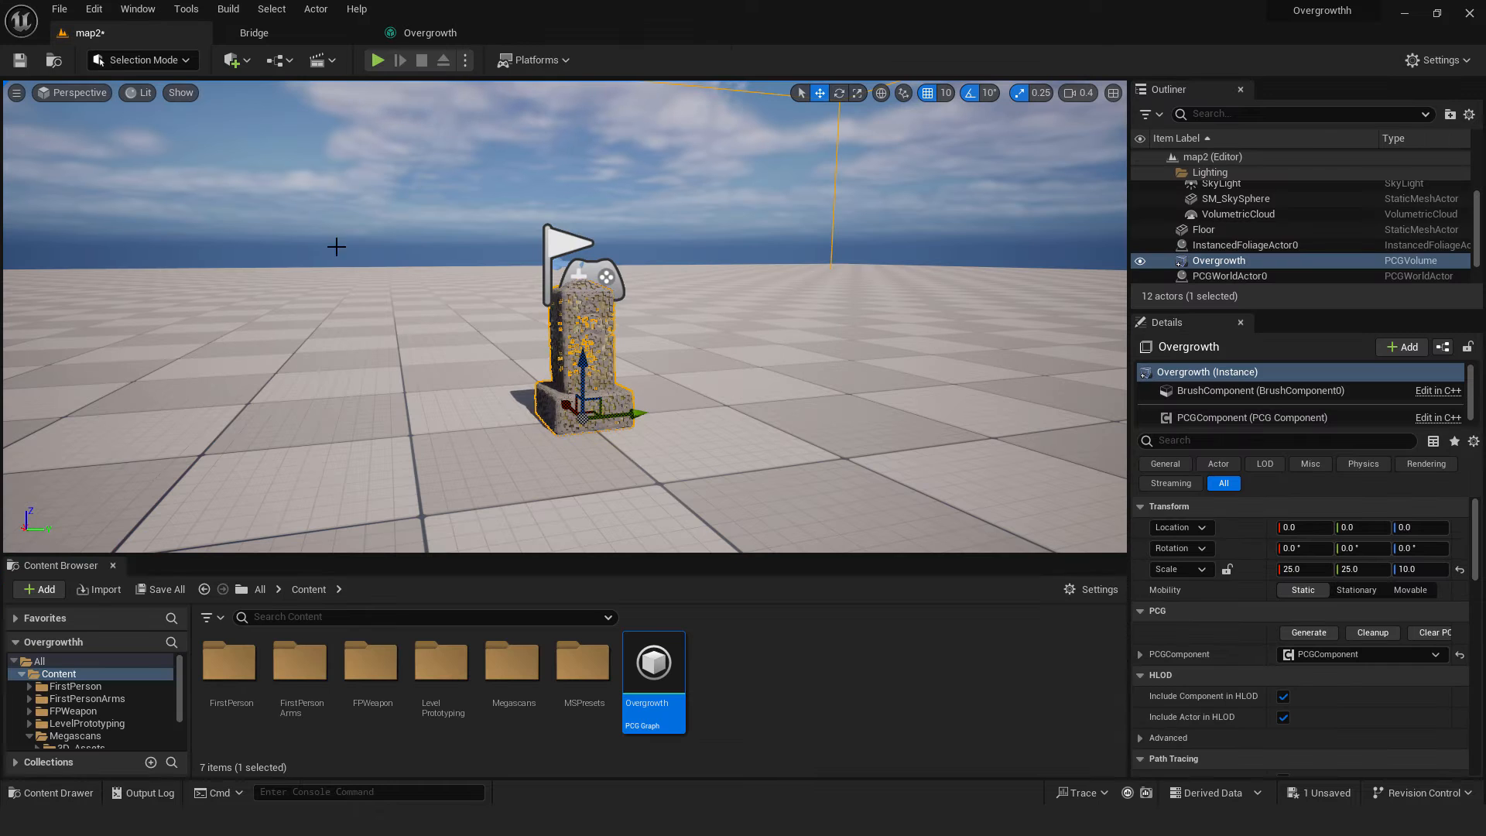
{"action": "key", "text": "w"}
{"action": "right_click_drag", "start_coordinate": [505, 345], "coordinate": [559, 383]}
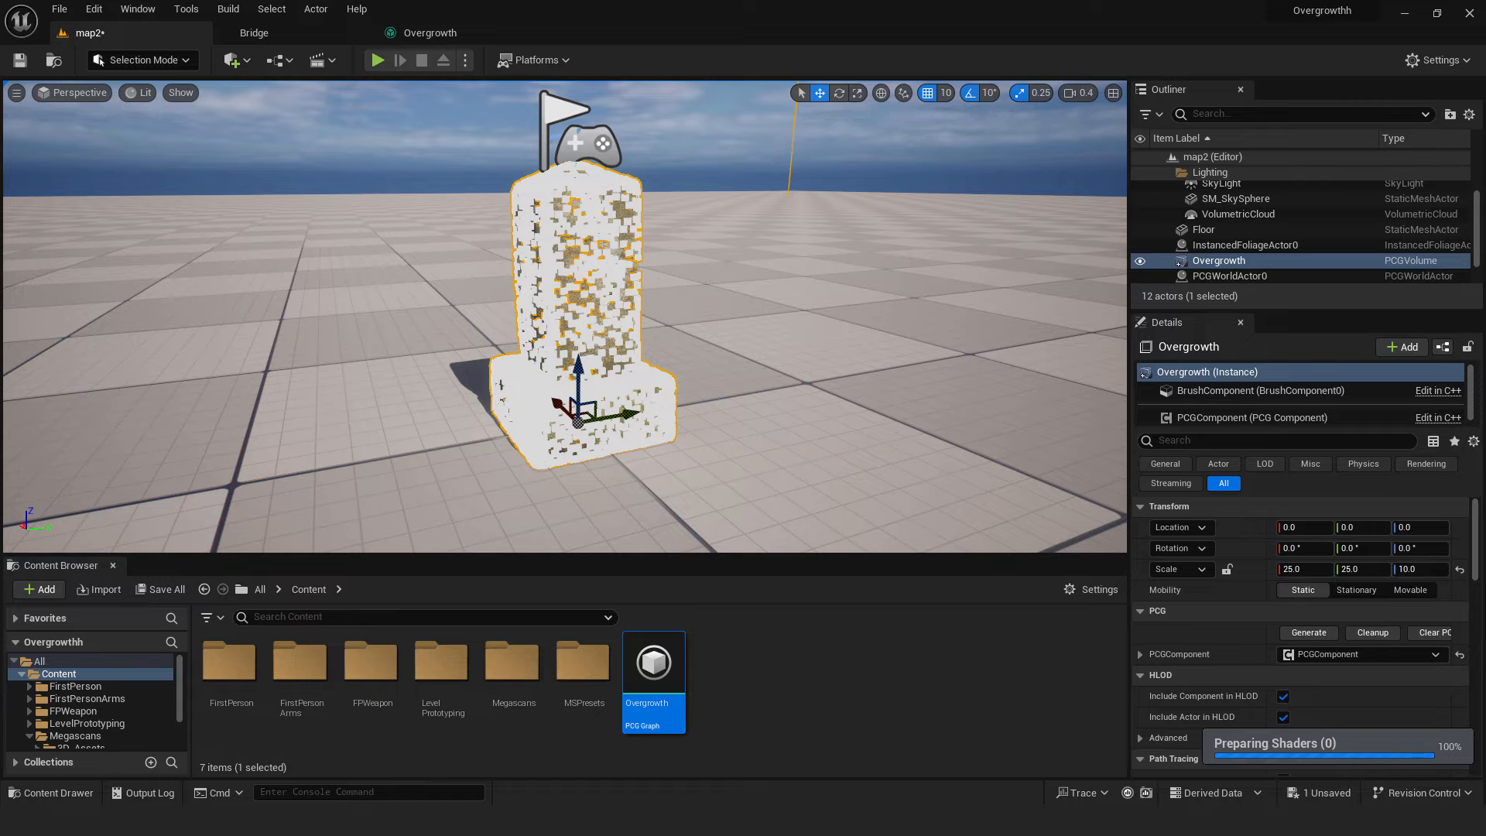
- Set the Mesh To Points debug scale method to Relative with a point scale of 0.05, and check the points in map2
{"action": "left_click", "coordinate": [429, 32]}
{"action": "scroll", "coordinate": [1235, 346], "scroll_direction": "down", "scroll_amount": 5}
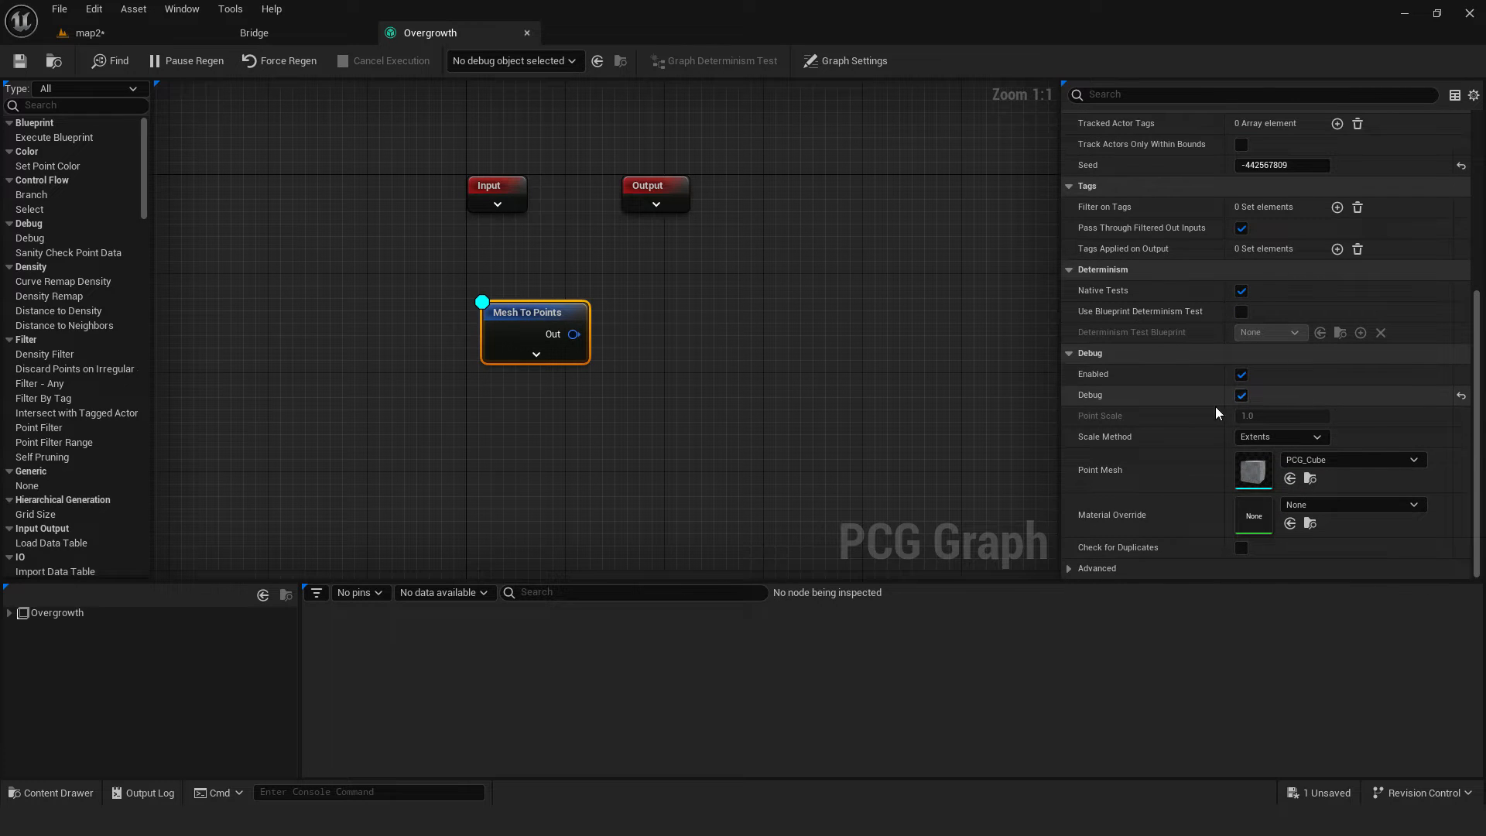
{"action": "left_click", "coordinate": [1293, 434]}
{"action": "left_click", "coordinate": [1285, 449]}
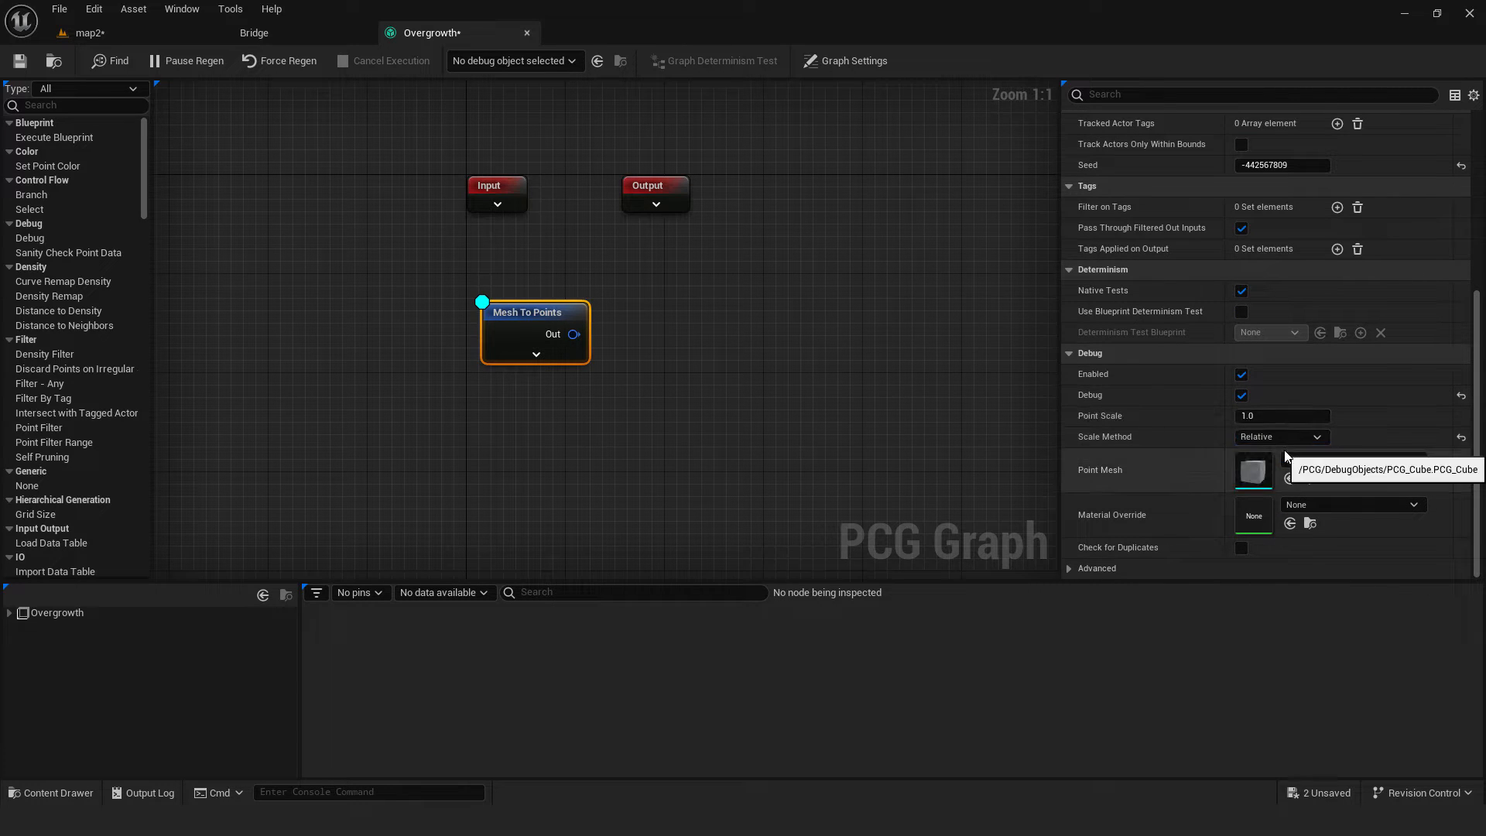
{"action": "left_click", "coordinate": [1270, 416]}
{"action": "type", "text": "0"}
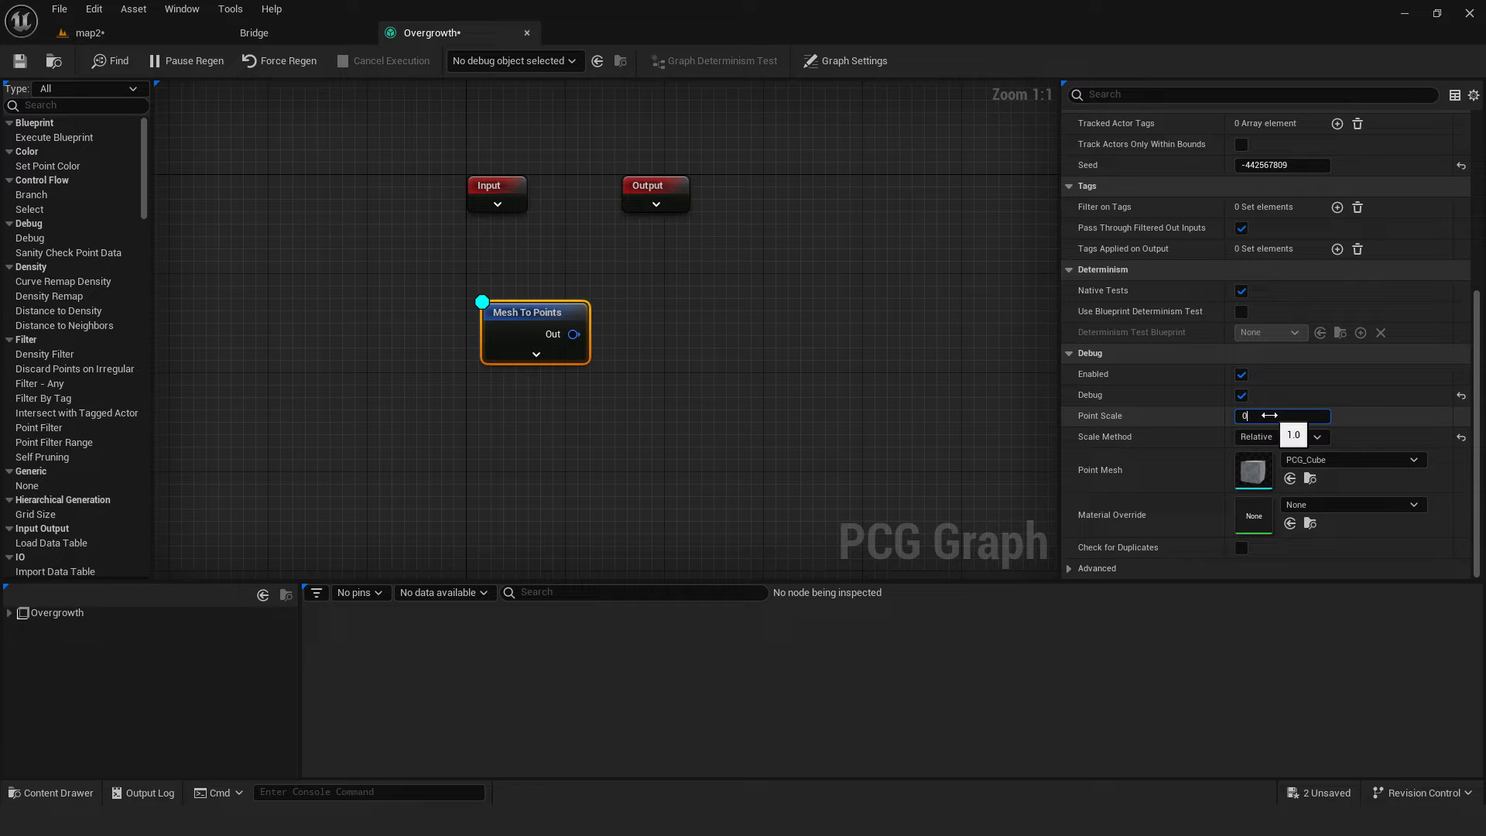
{"action": "type", "text": ".05"}
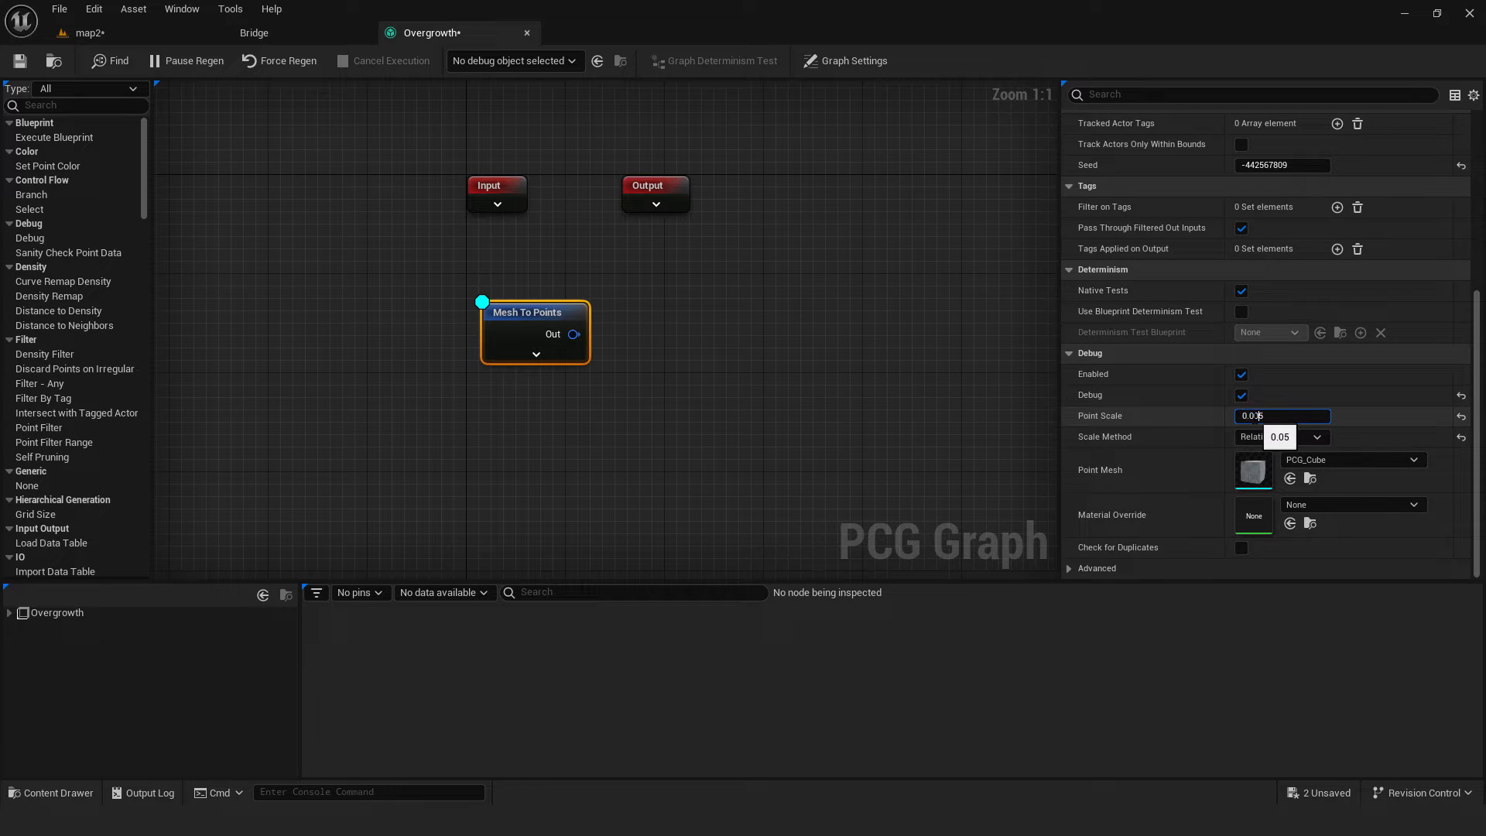
{"action": "key", "text": "Return"}
{"action": "left_click", "coordinate": [116, 33]}
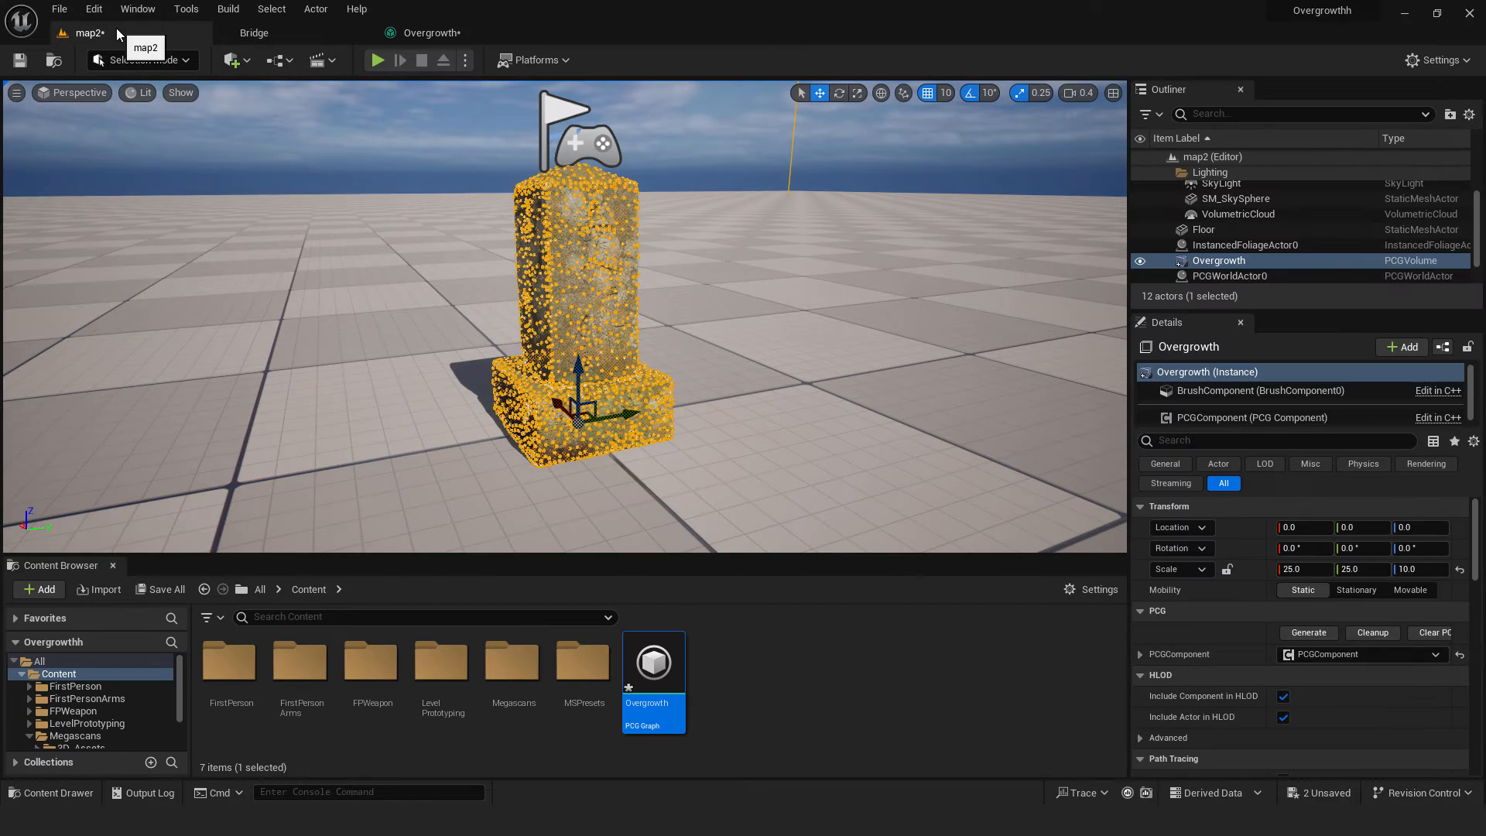
- Enable Points from Vertices on the Mesh To Points node and save the Overgrowth graph
{"action": "left_click", "coordinate": [425, 32]}
{"action": "scroll", "coordinate": [1260, 319], "scroll_direction": "up", "scroll_amount": 5}
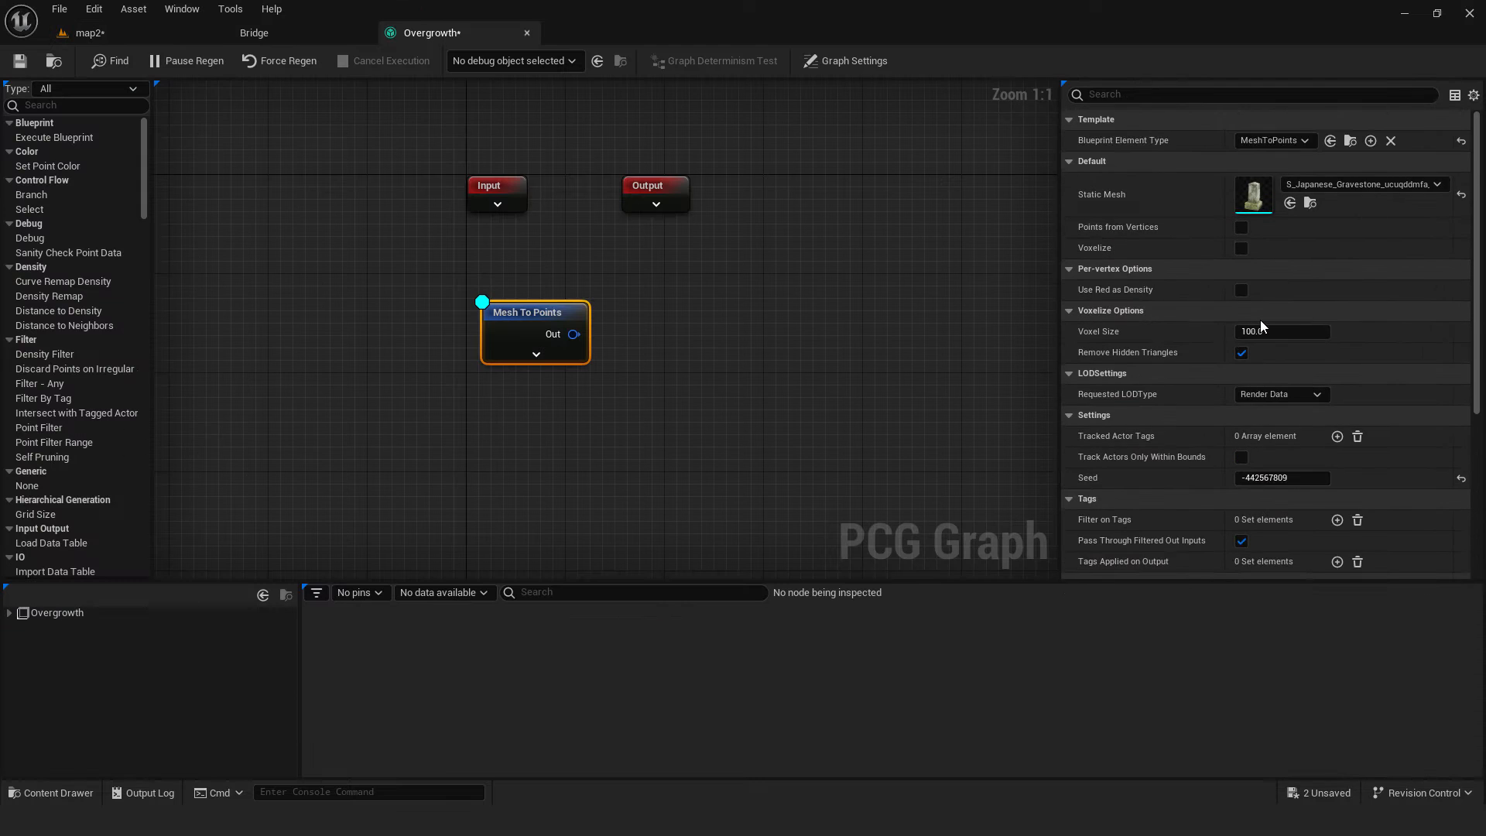
{"action": "left_click", "coordinate": [1241, 228]}
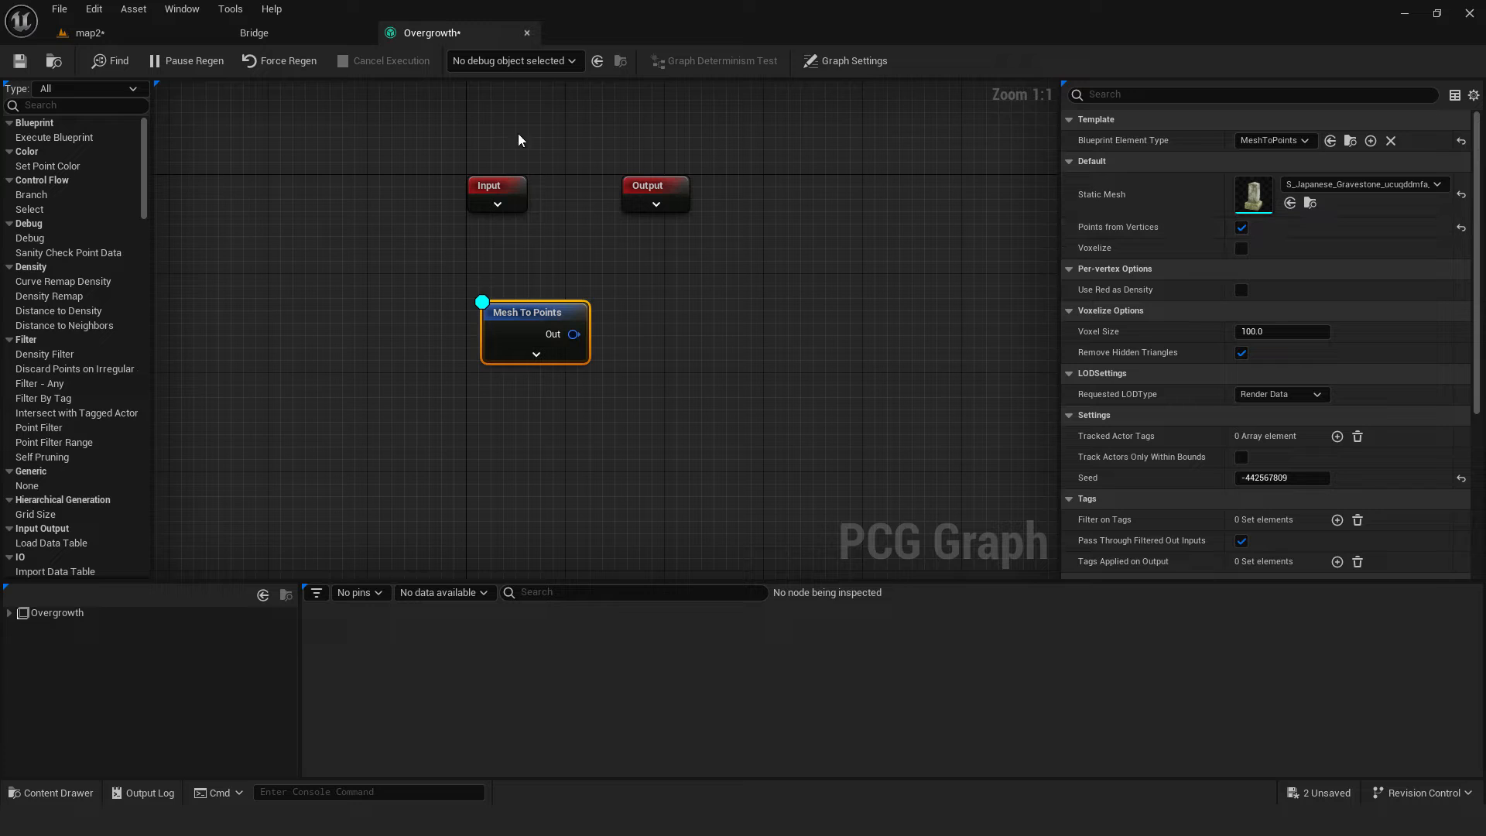
{"action": "left_click", "coordinate": [17, 62]}
- Add a Static Mesh Spawner node and connect the Mesh To Points output to its input
{"action": "right_click", "coordinate": [657, 288]}
{"action": "type", "text": "sta"}
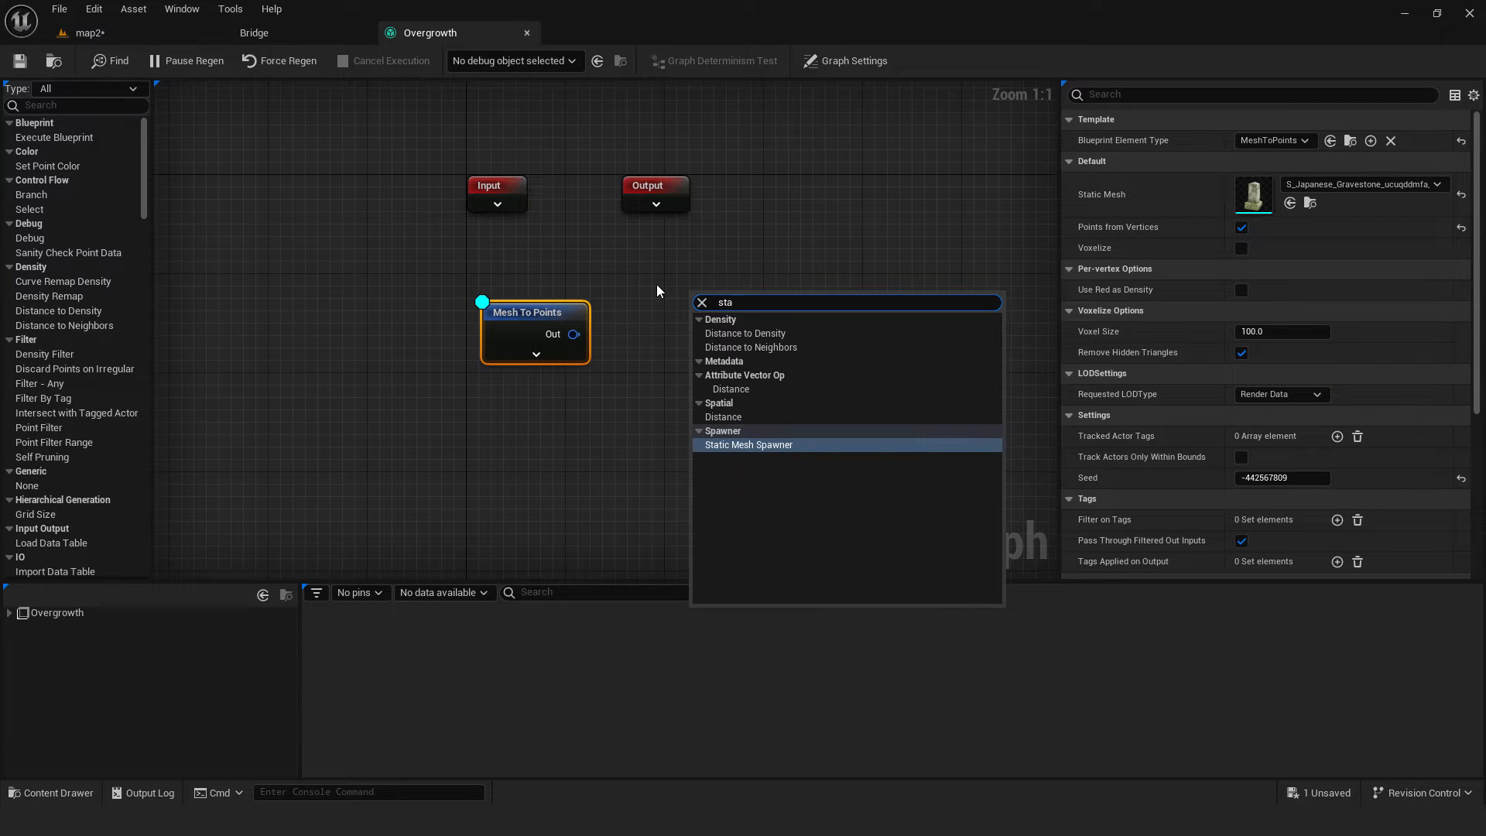
{"action": "type", "text": "tic"}
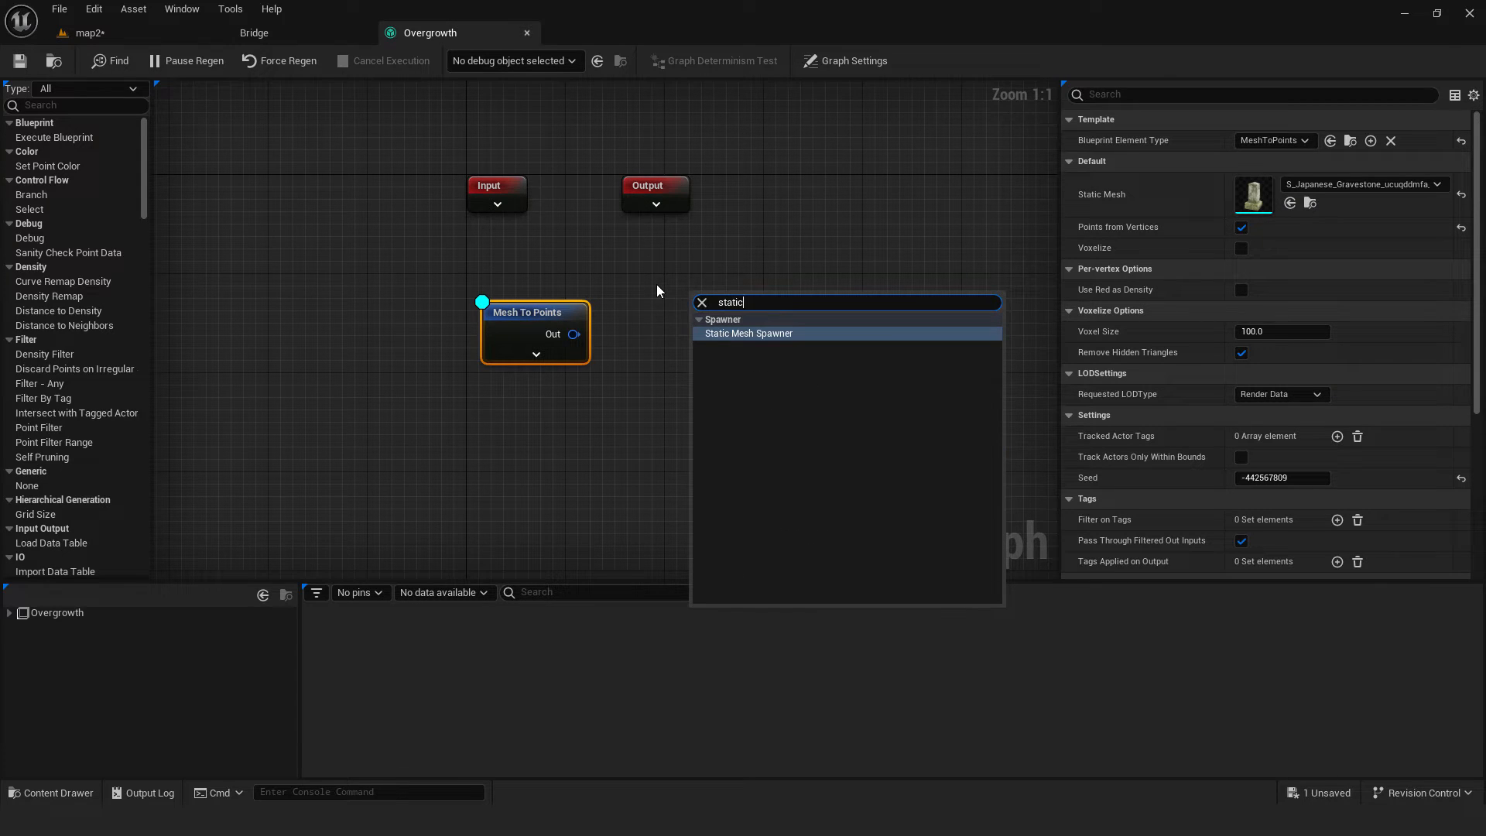
{"action": "key", "text": "Return"}
{"action": "left_click_drag", "start_coordinate": [574, 334], "coordinate": [710, 329]}
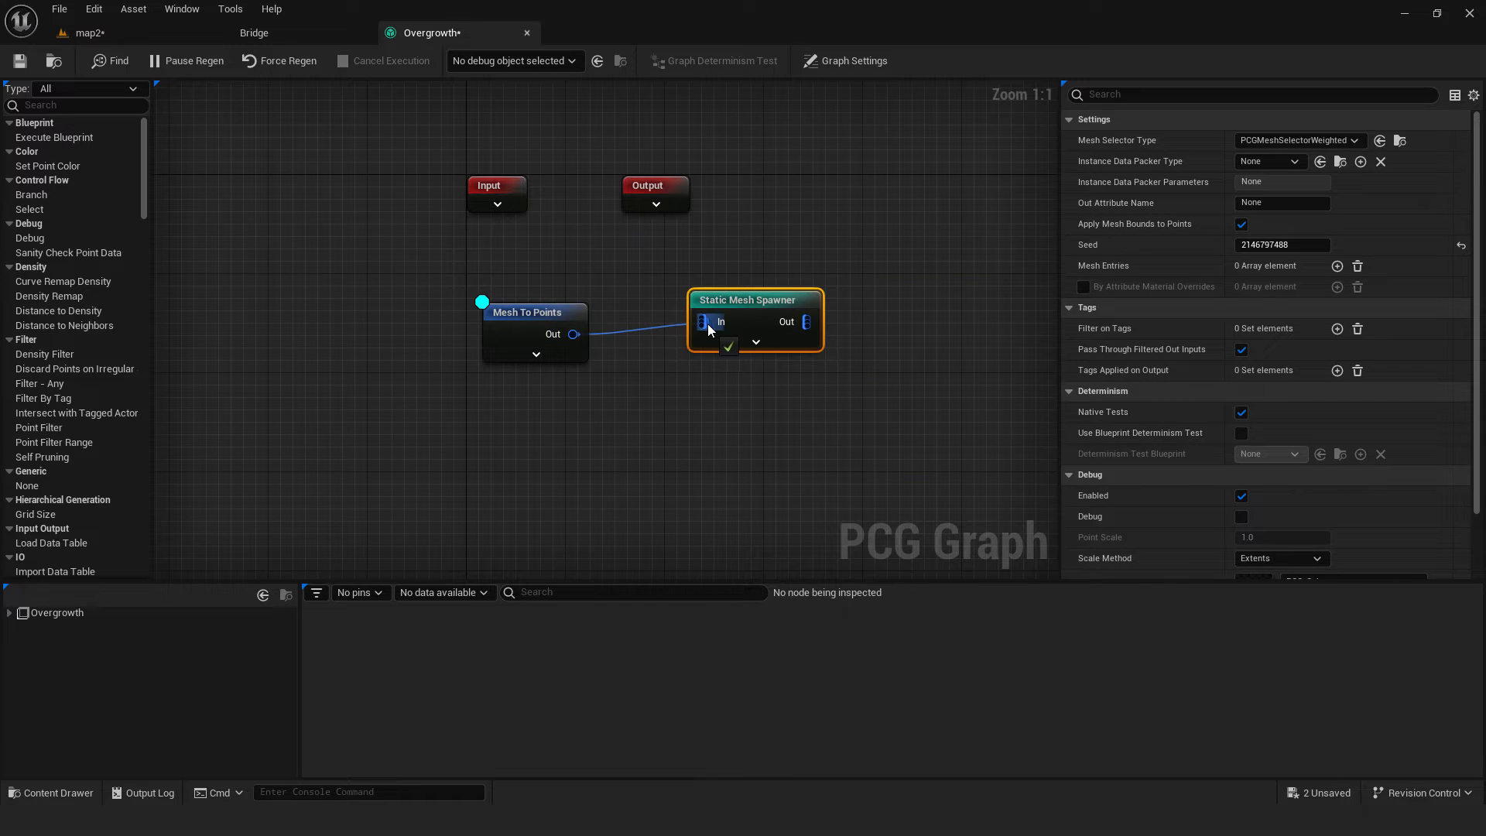
{"action": "key", "text": "F2"}
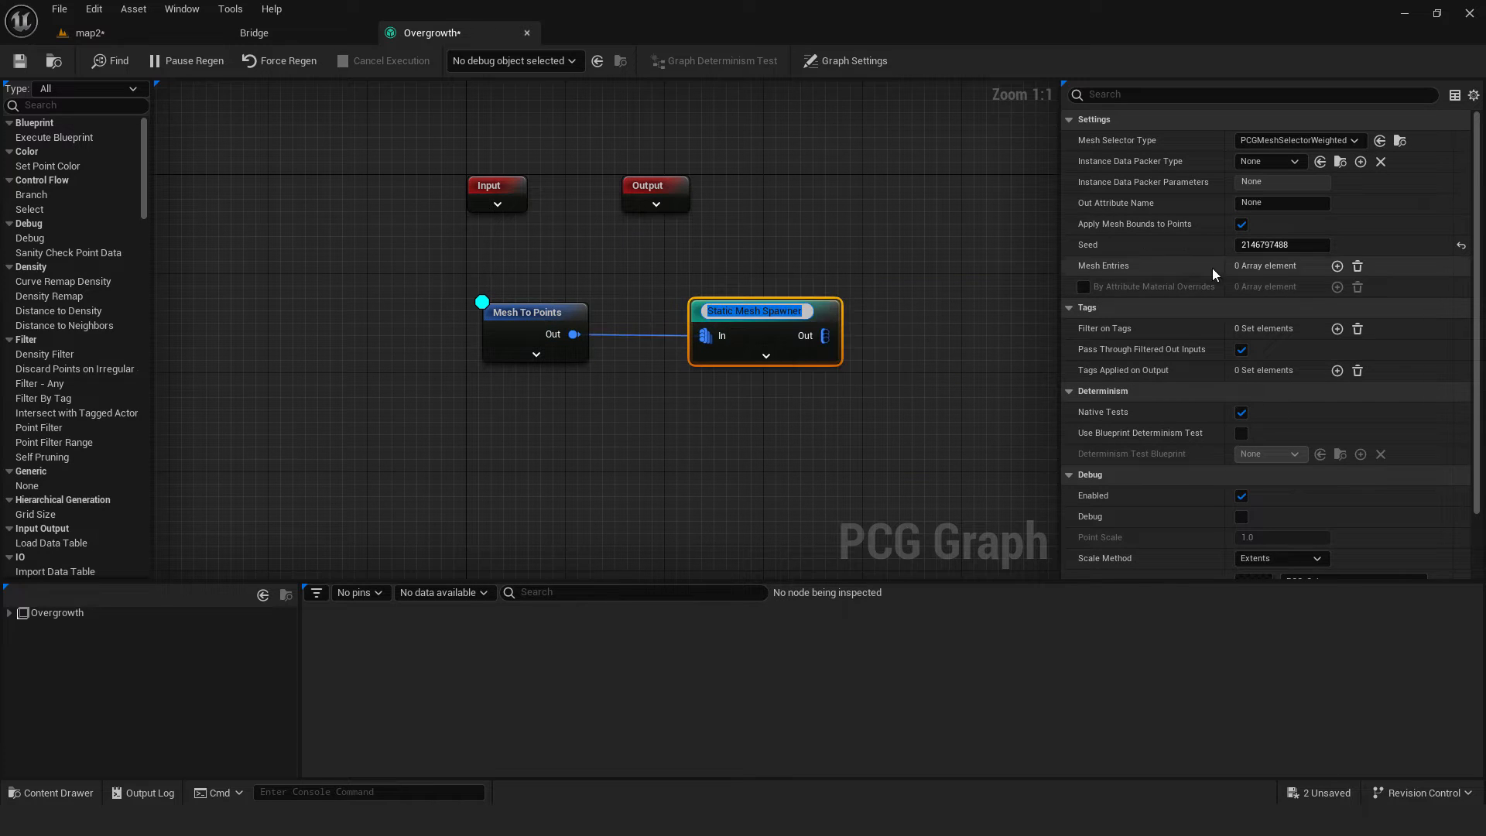
- Add a mesh entry to the Static Mesh Spawner using a Yellow Archangel static mesh, save the graph, and view the result in map2
{"action": "left_click", "coordinate": [1337, 265]}
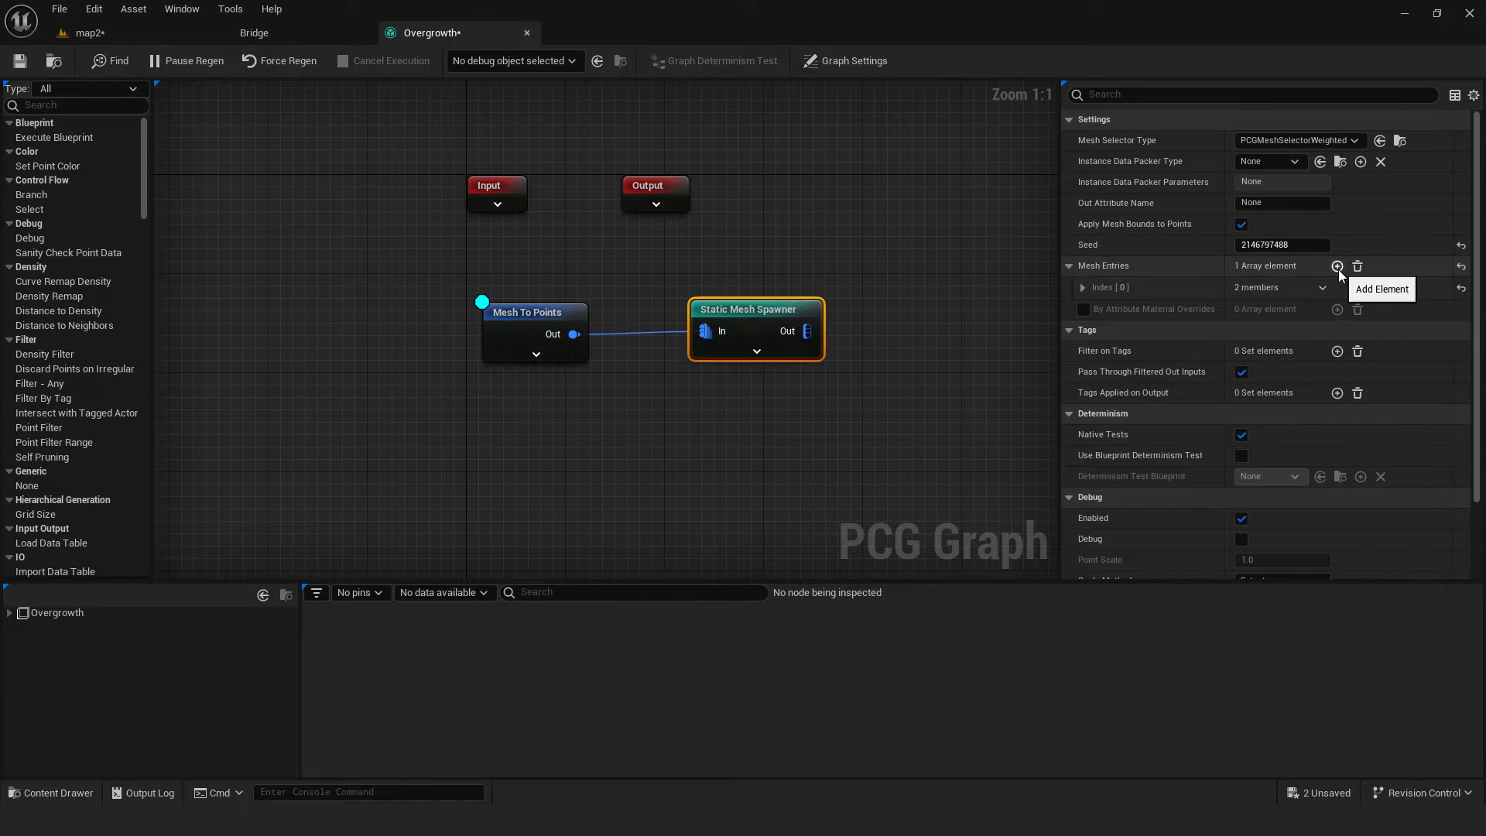
{"action": "left_click", "coordinate": [1084, 288]}
{"action": "left_click", "coordinate": [1093, 309]}
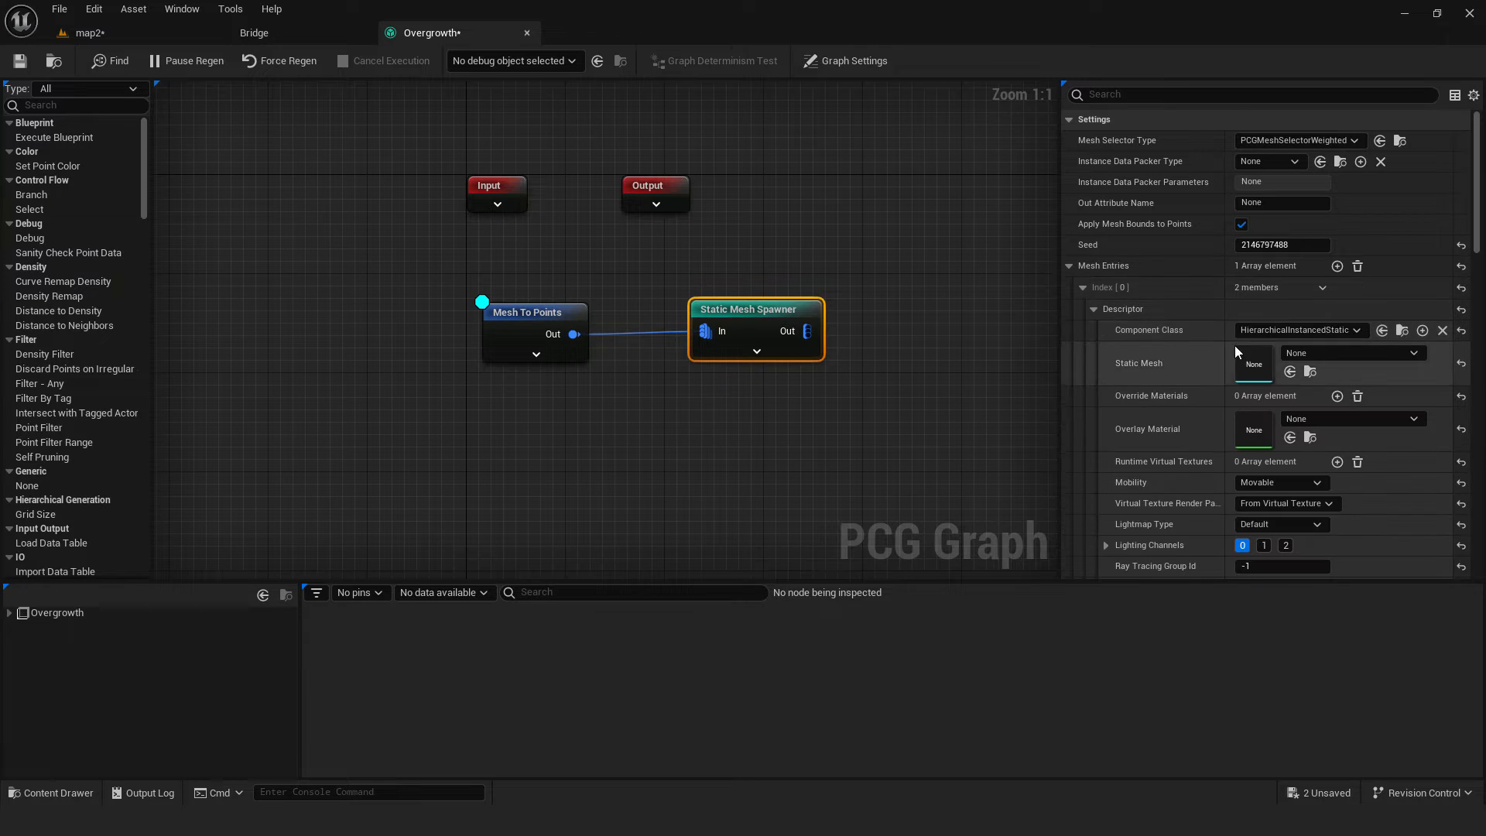
{"action": "left_click", "coordinate": [1329, 355]}
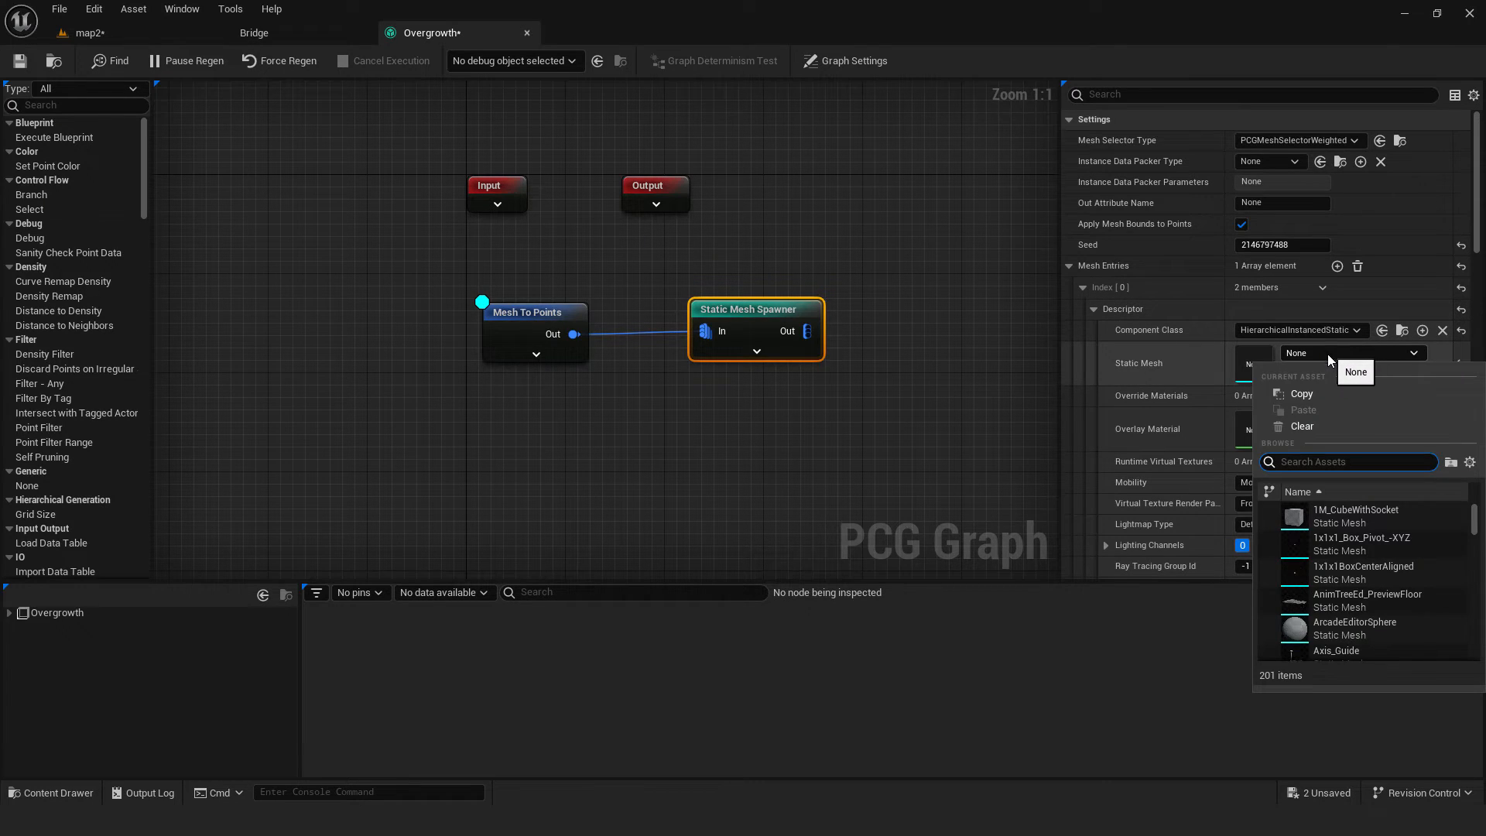
{"action": "type", "text": "arch"}
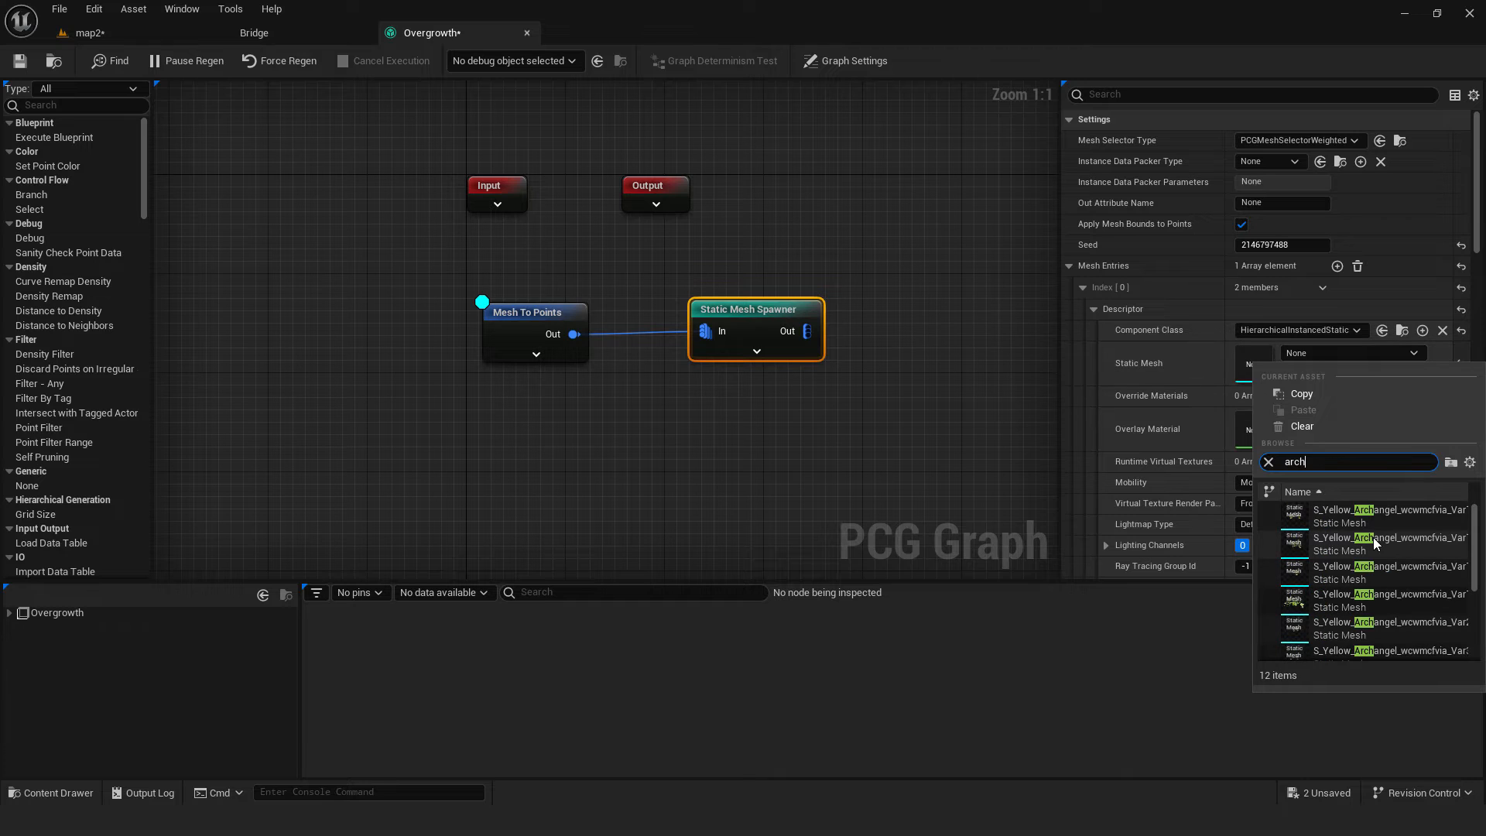
{"action": "left_click", "coordinate": [1372, 519]}
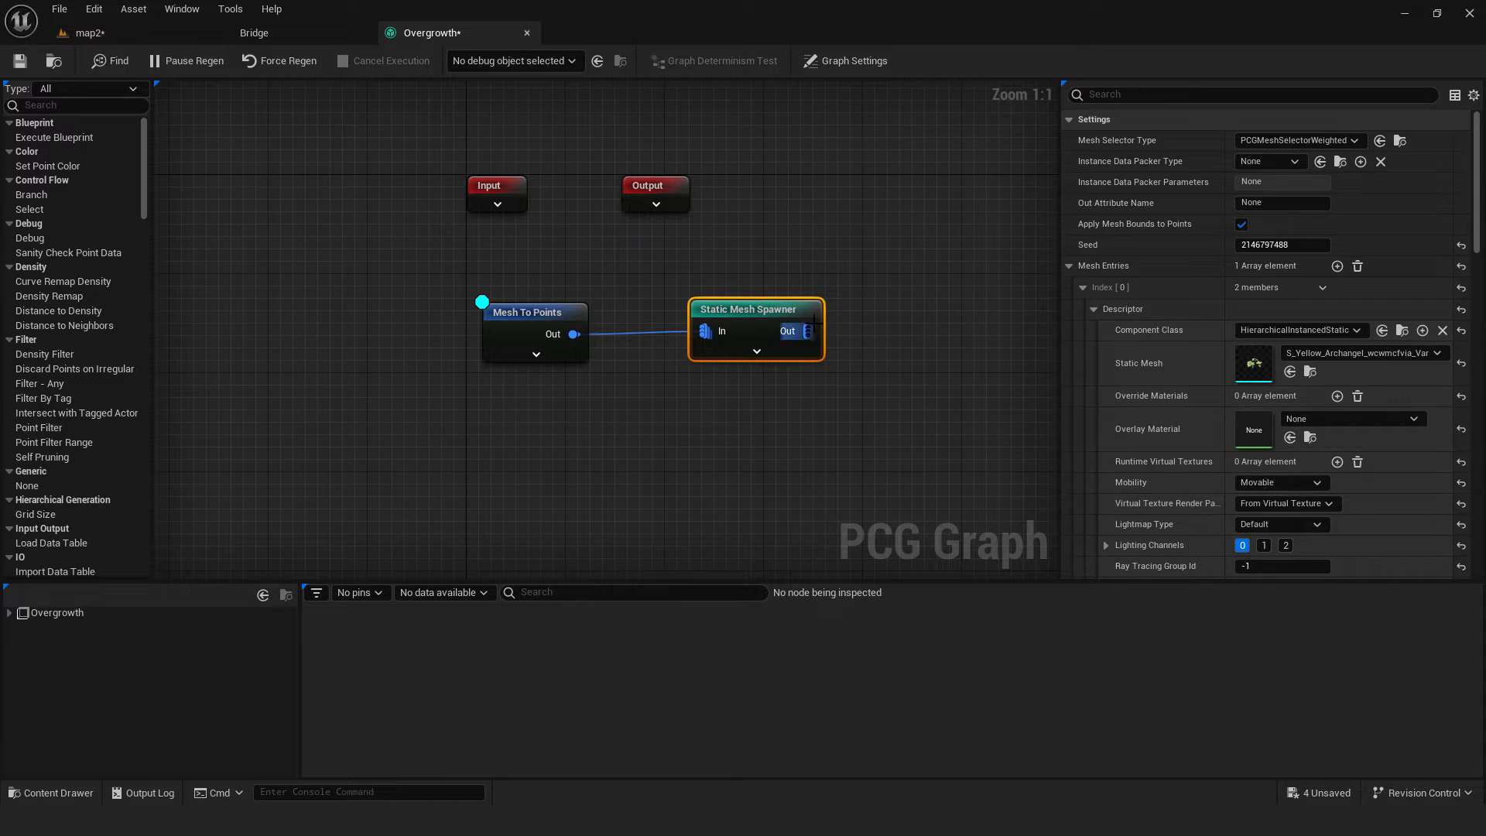
{"action": "key", "text": "ctrl+s"}
{"action": "left_click", "coordinate": [85, 33]}
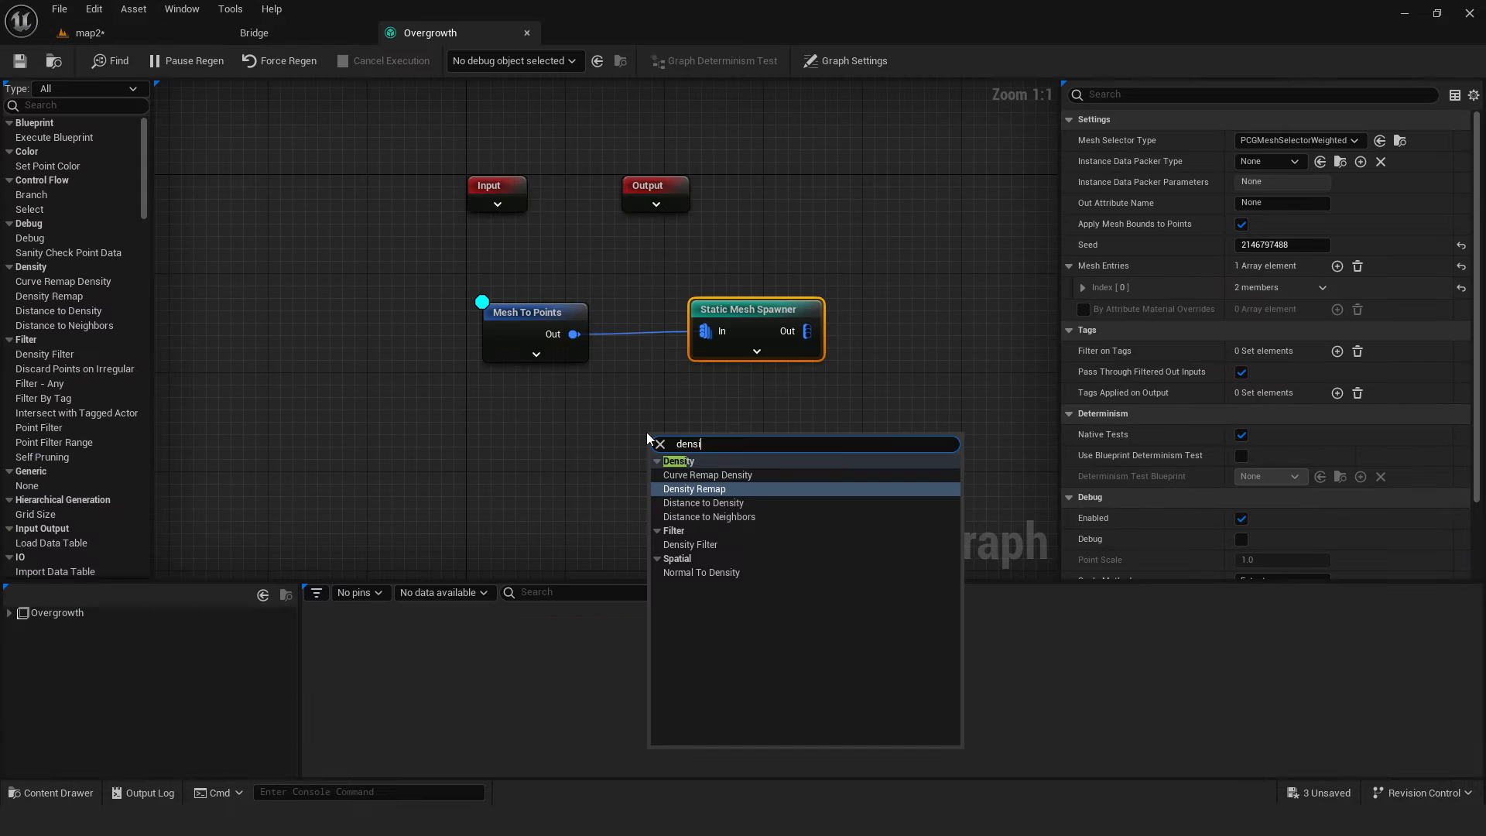
- Insert a Density Filter node between Mesh To Points and Static Mesh Spawner, with both sides connected
{"action": "key", "text": "Down"}
{"action": "key", "text": "Down"}
{"action": "key", "text": "Return"}
{"action": "left_click", "coordinate": [909, 305]}
{"action": "left_click", "coordinate": [682, 462]}
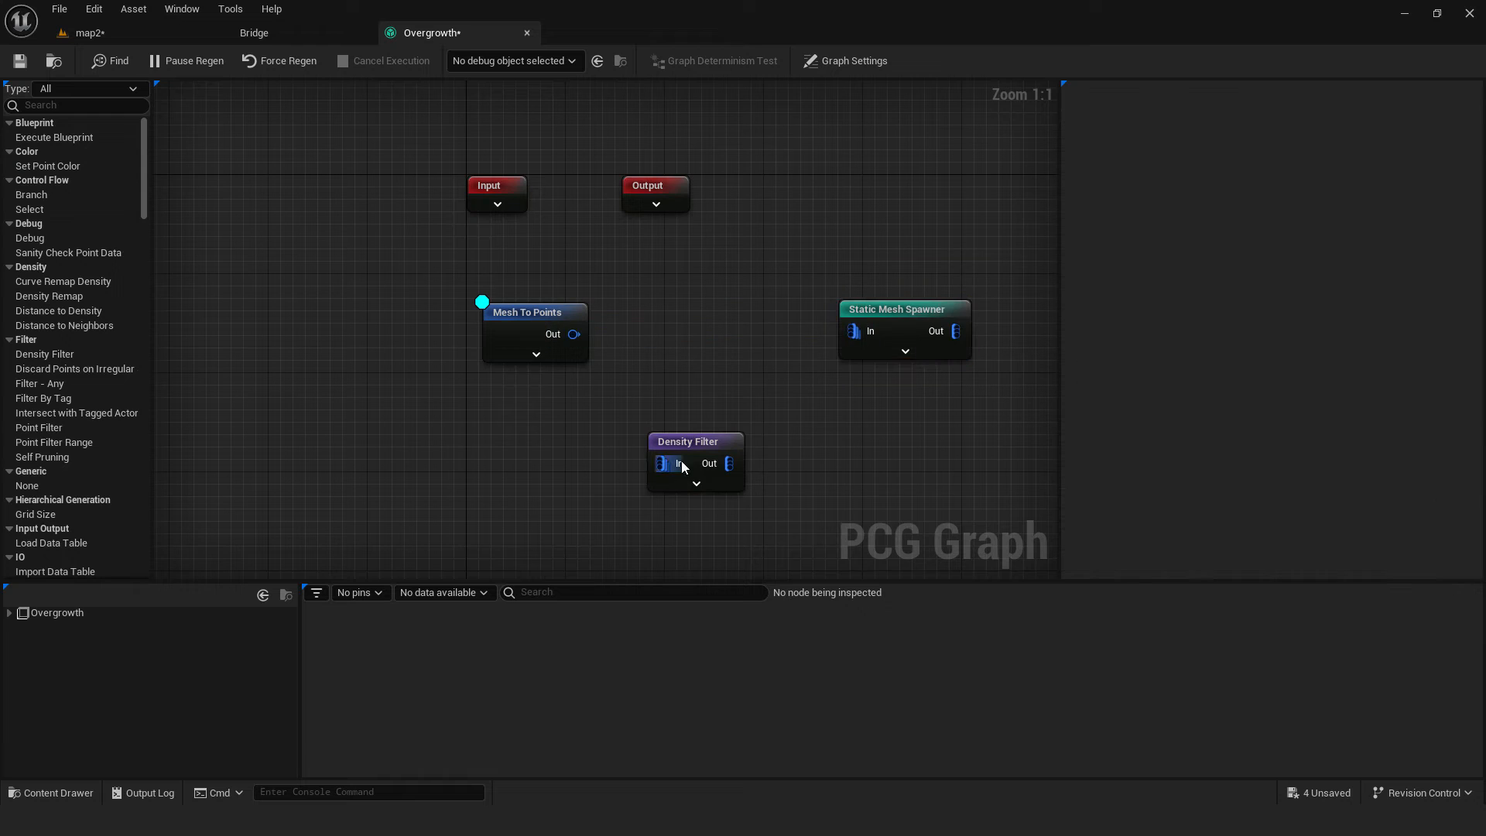
{"action": "left_click_drag", "start_coordinate": [662, 463], "coordinate": [574, 335]}
{"action": "left_click_drag", "start_coordinate": [729, 463], "coordinate": [854, 332]}
{"action": "left_click_drag", "start_coordinate": [701, 444], "coordinate": [705, 311]}
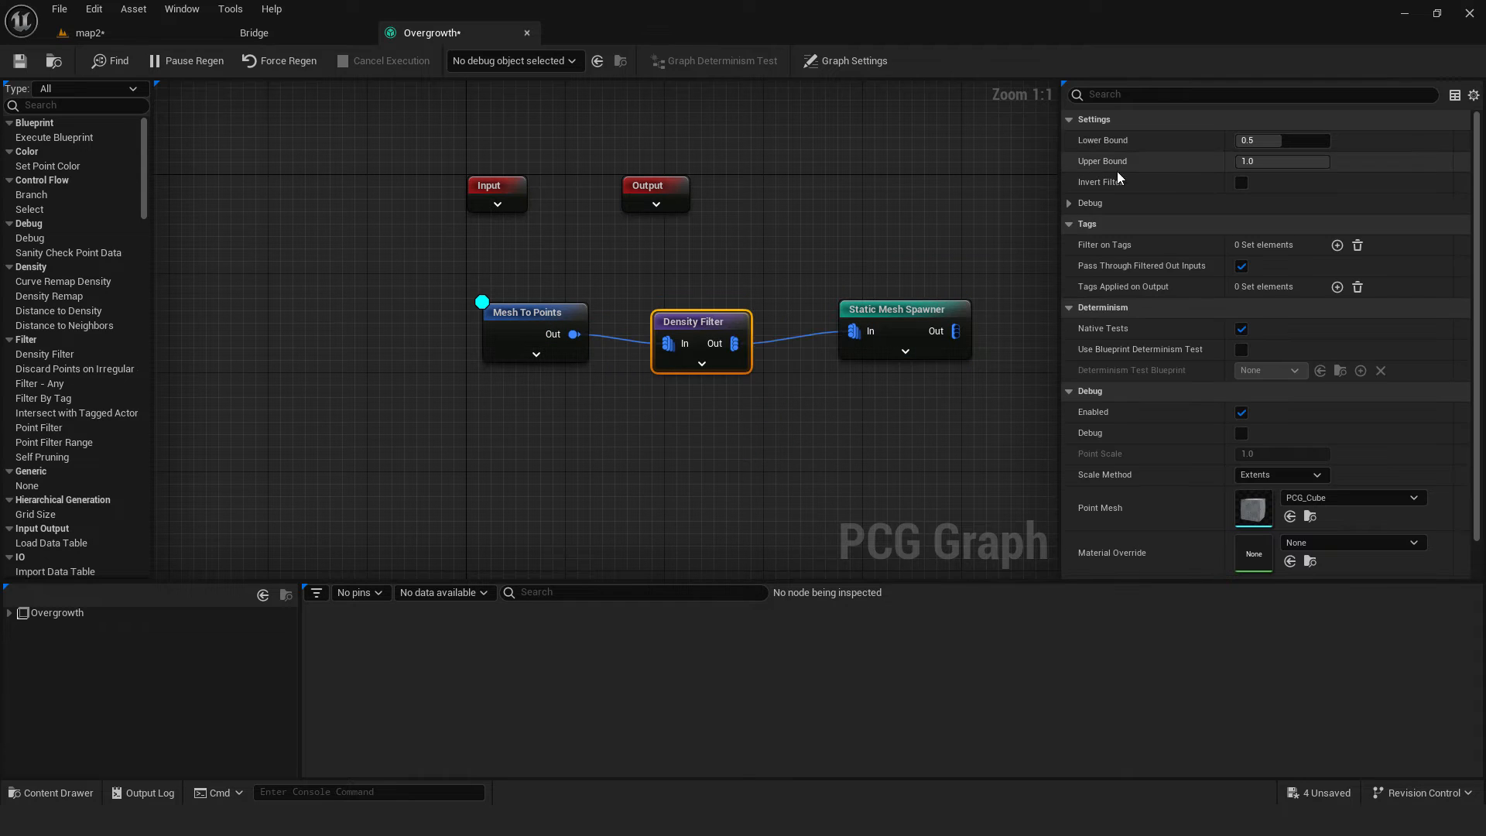
- Turn off Debug on the Mesh To Points node and check the level
{"action": "right_click", "coordinate": [541, 341]}
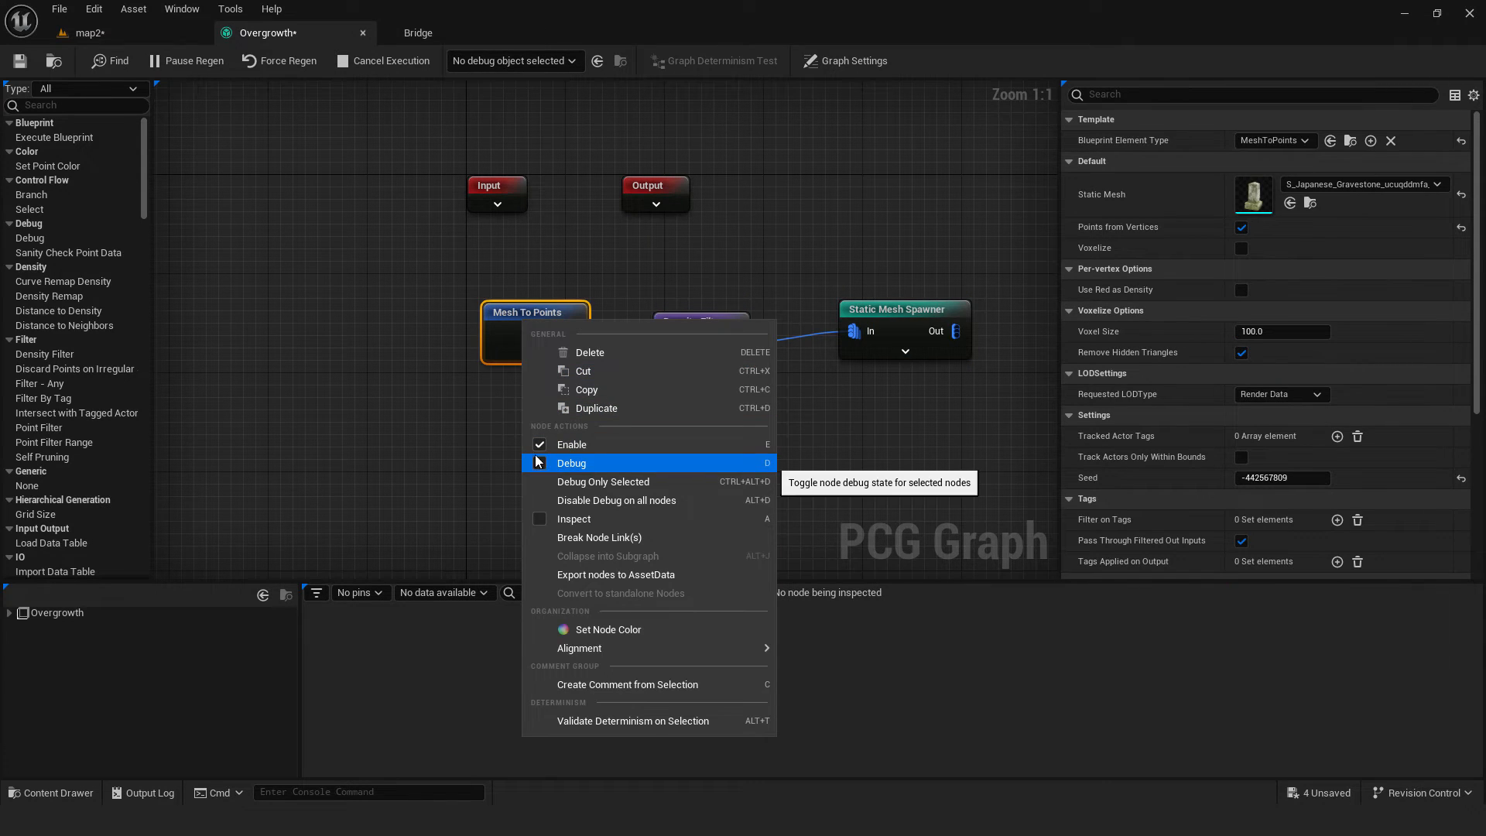
{"action": "left_click", "coordinate": [182, 35]}
{"action": "left_click", "coordinate": [283, 35]}
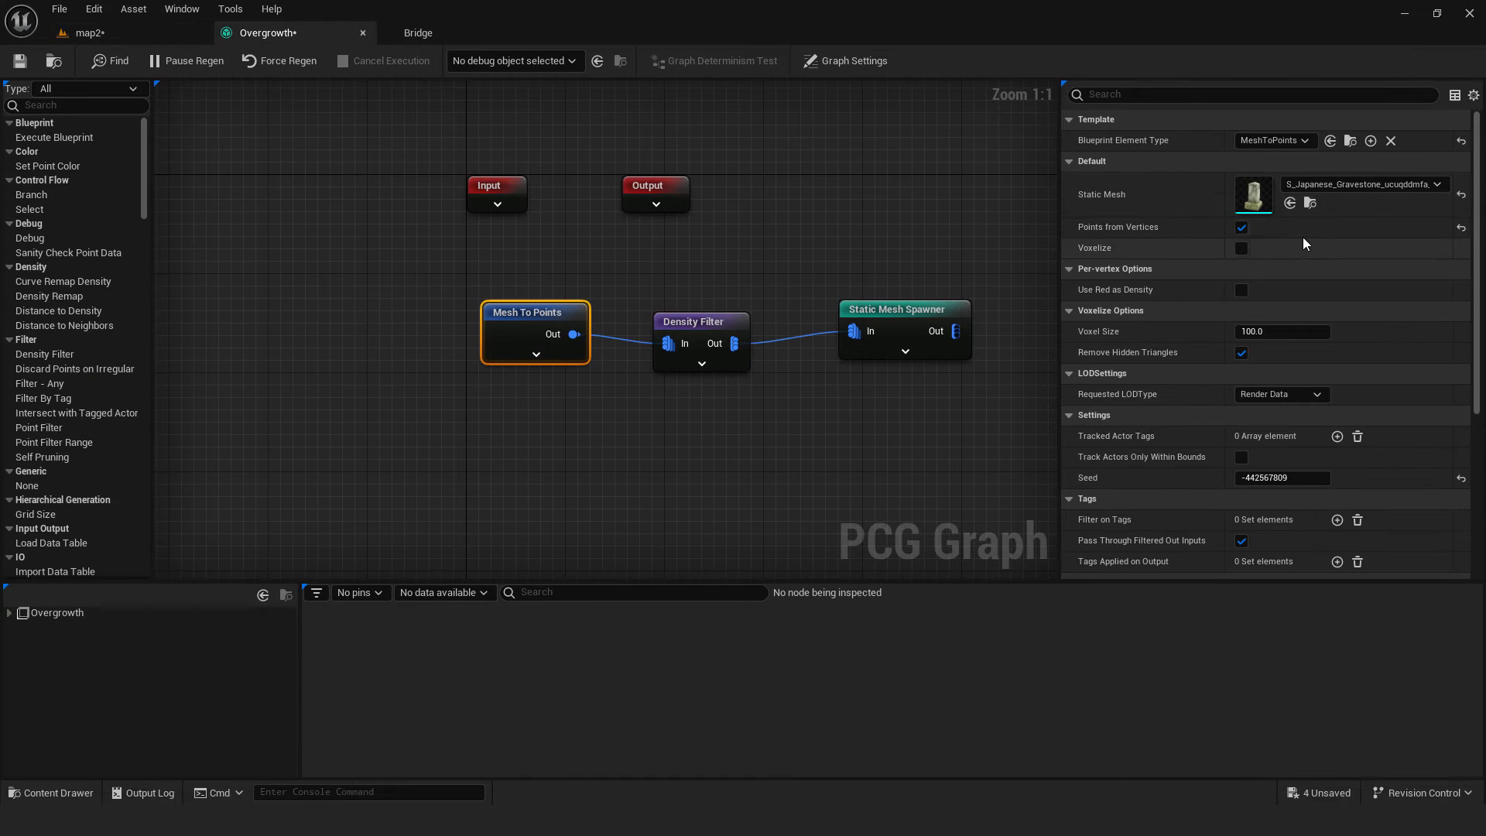
- Insert a Normal To Density node between Mesh To Points and Density Filter, save the graph, and view the result in map2
{"action": "left_click", "coordinate": [701, 340]}
{"action": "right_click_drag", "start_coordinate": [598, 455], "coordinate": [624, 362]}
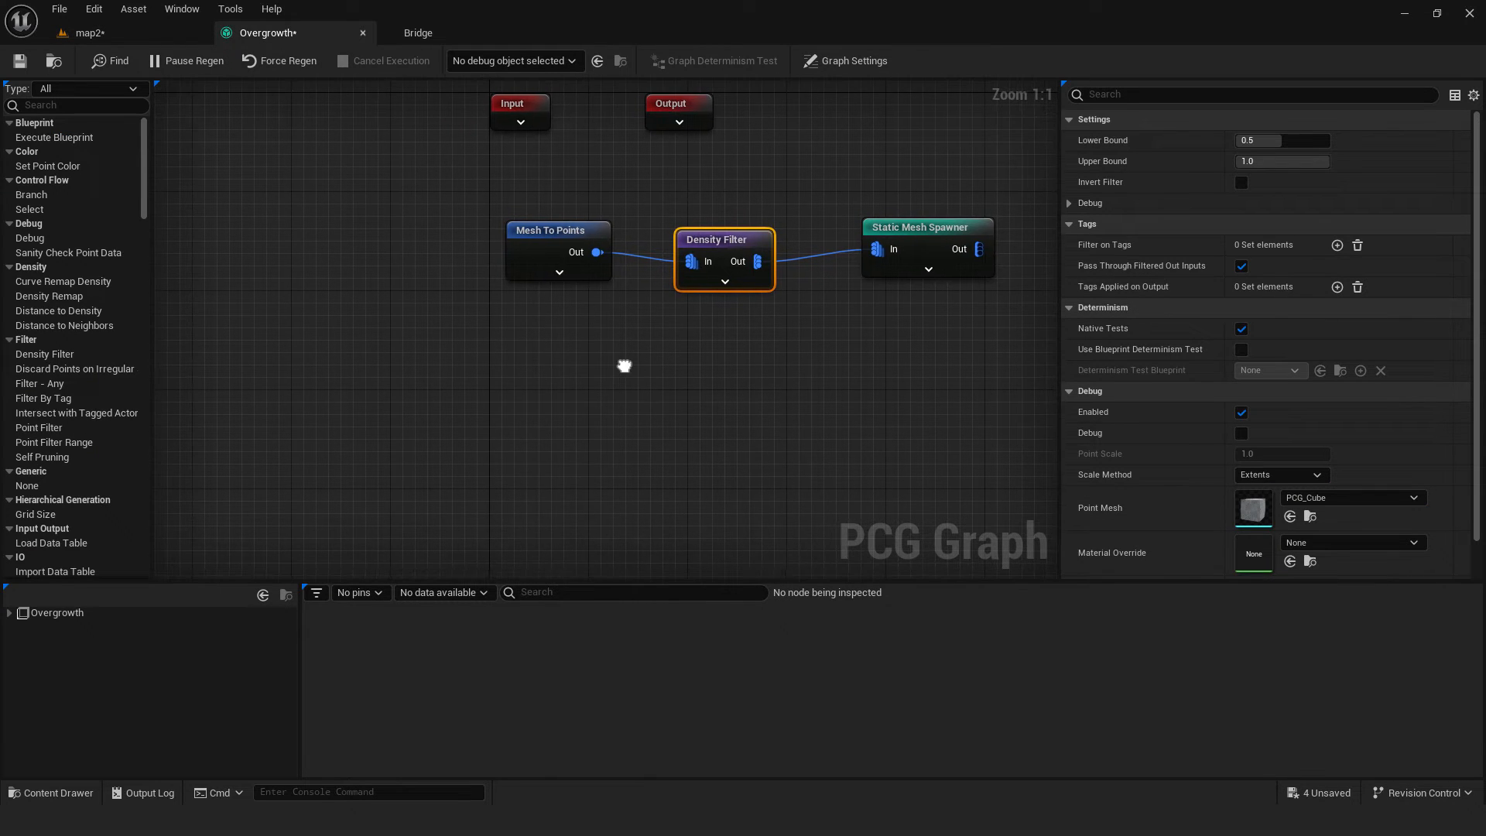
{"action": "right_click", "coordinate": [480, 367]}
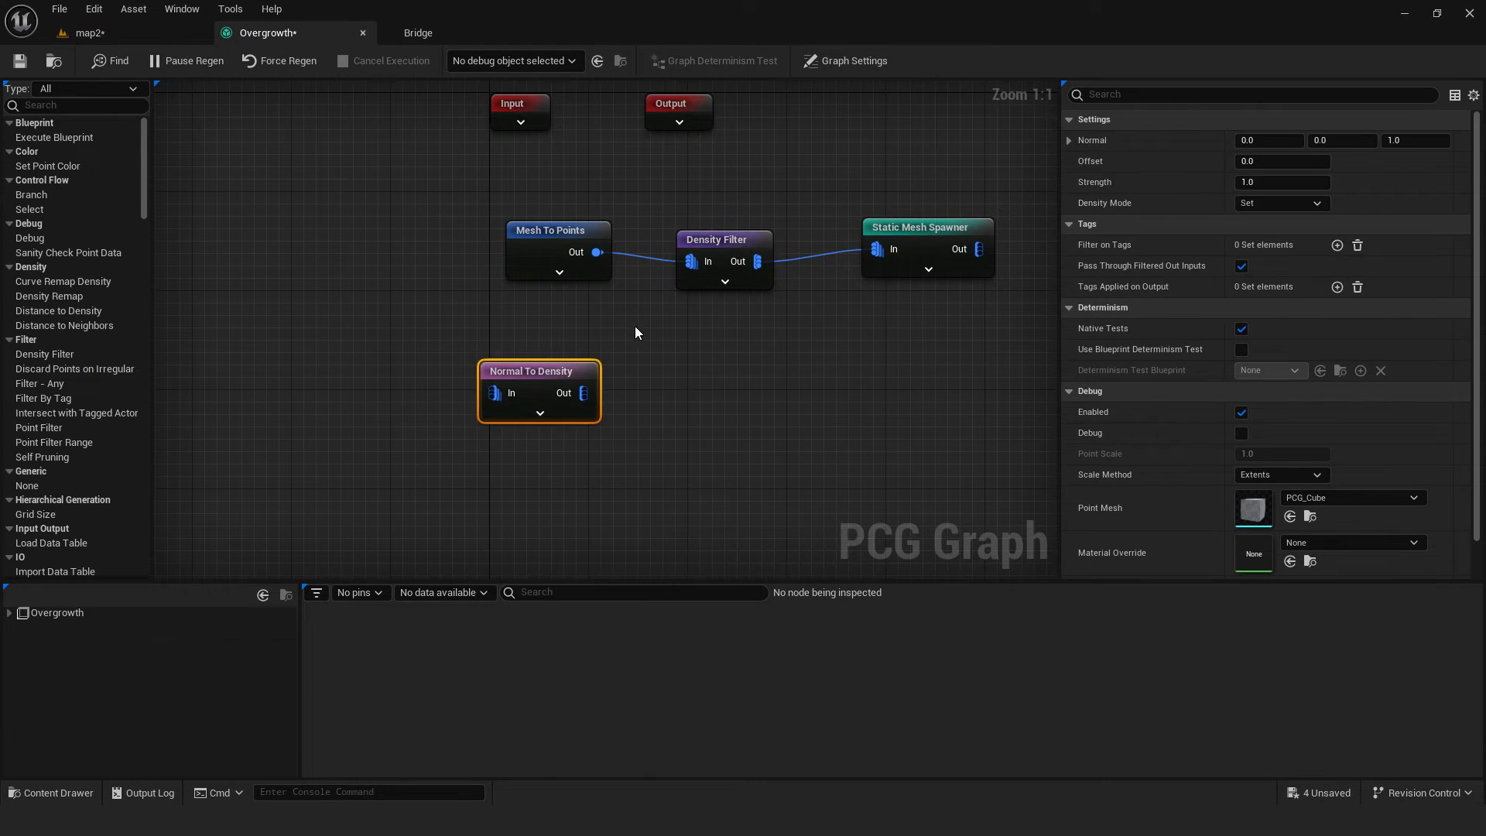
{"action": "left_click_drag", "start_coordinate": [546, 232], "coordinate": [494, 394]}
{"action": "left_click", "coordinate": [407, 249], "text": "alt"}
{"action": "left_click_drag", "start_coordinate": [522, 368], "coordinate": [509, 236]}
{"action": "left_click_drag", "start_coordinate": [570, 261], "coordinate": [690, 262]}
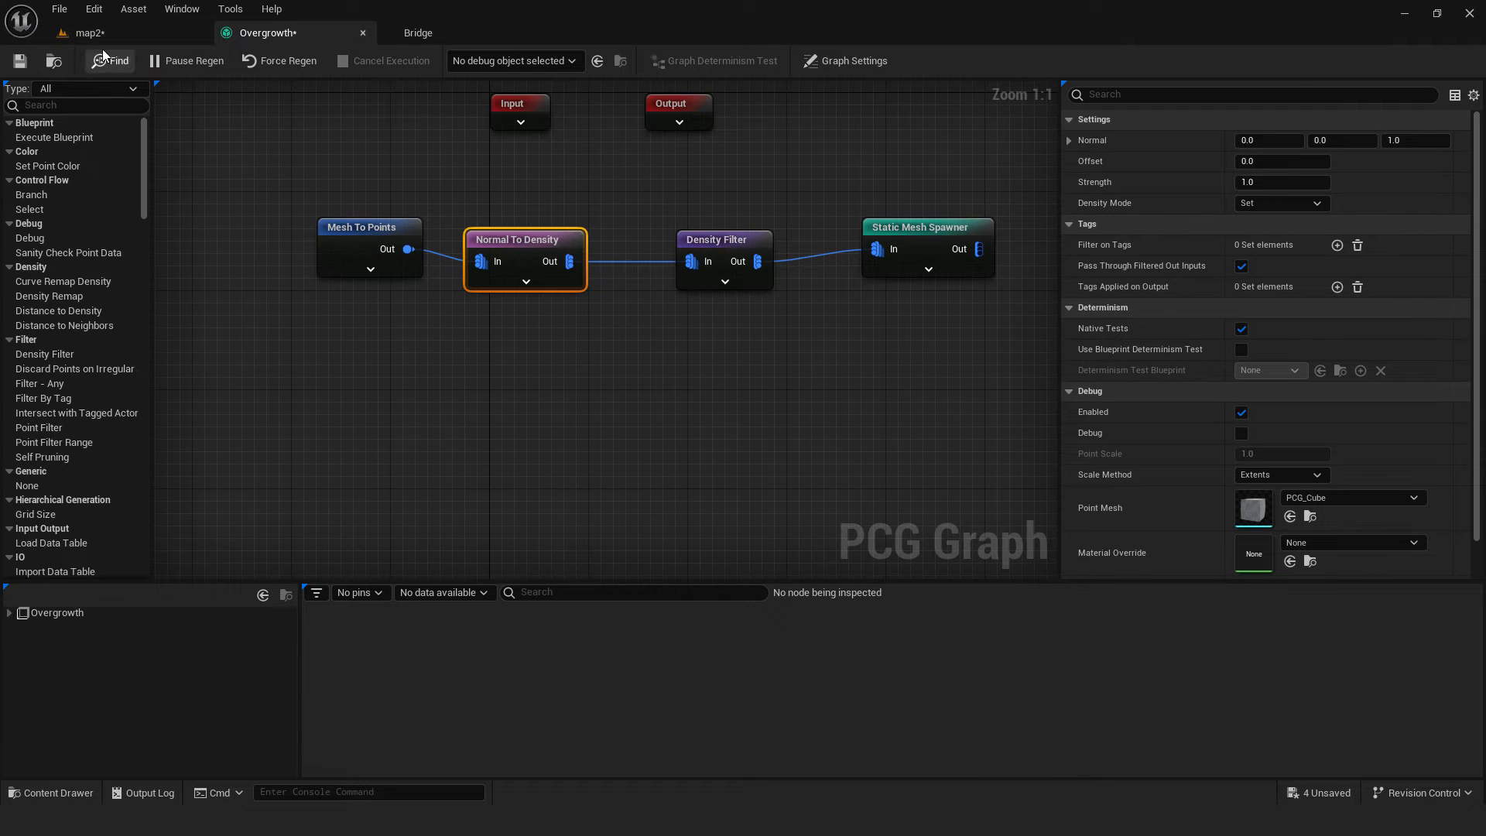
{"action": "left_click", "coordinate": [21, 62]}
{"action": "left_click", "coordinate": [87, 34]}
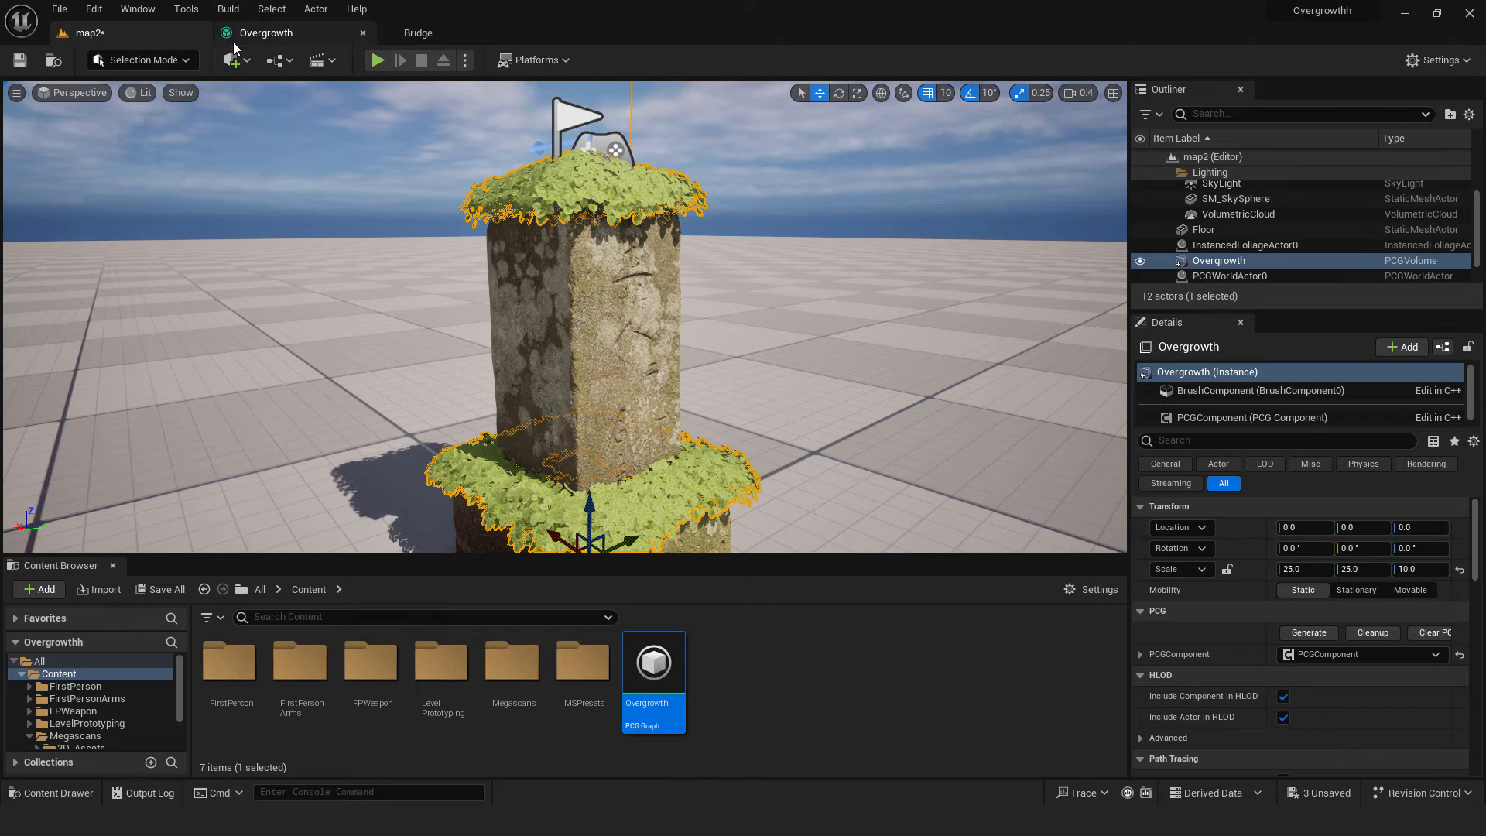
- Set the Density Filter's lower bound to 0.684 and return to map2
{"action": "left_click", "coordinate": [259, 33]}
{"action": "left_click", "coordinate": [722, 240]}
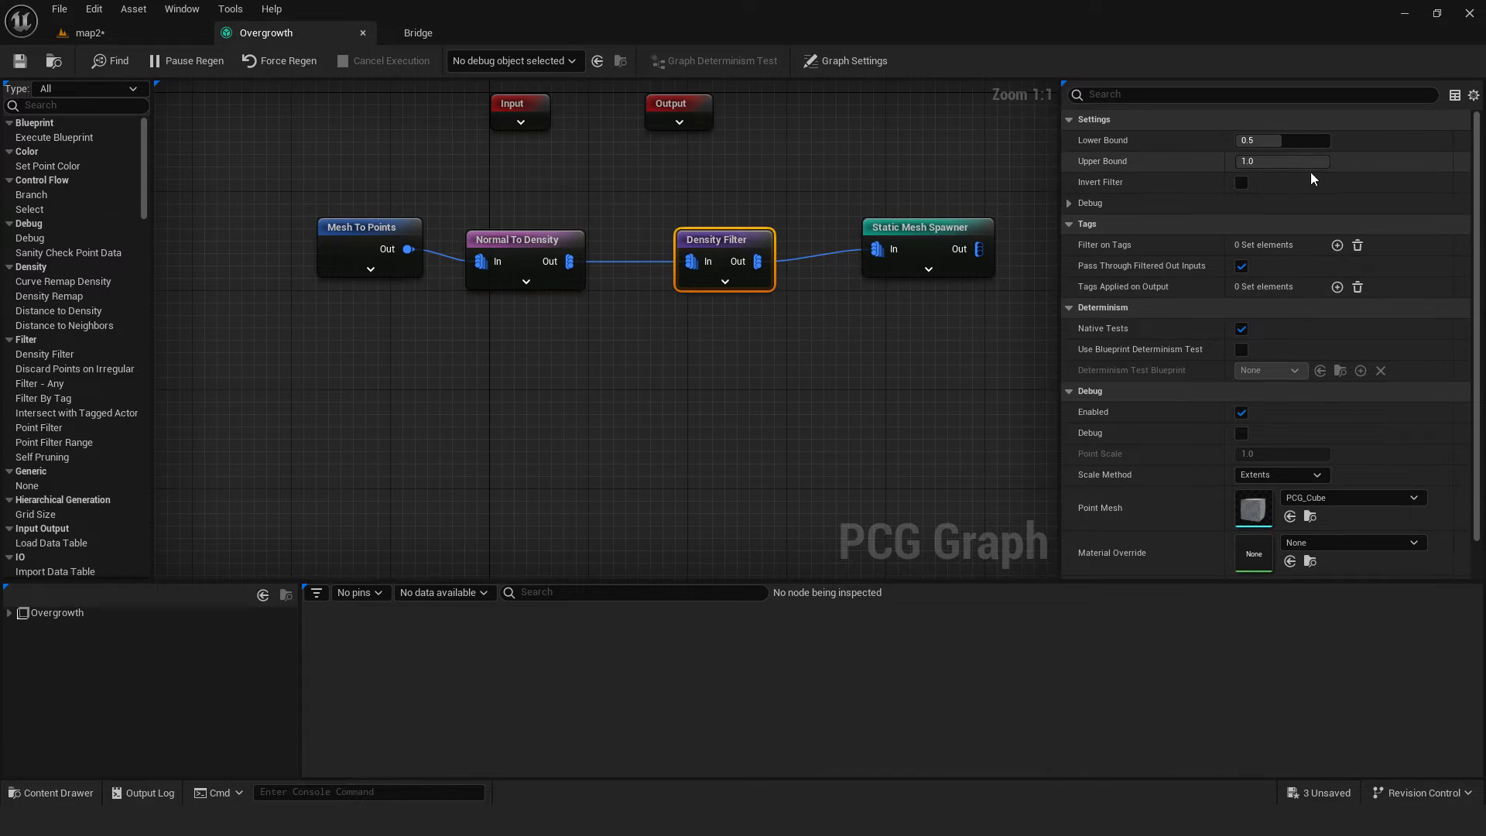
{"action": "left_click_drag", "start_coordinate": [1262, 140], "coordinate": [1300, 140]}
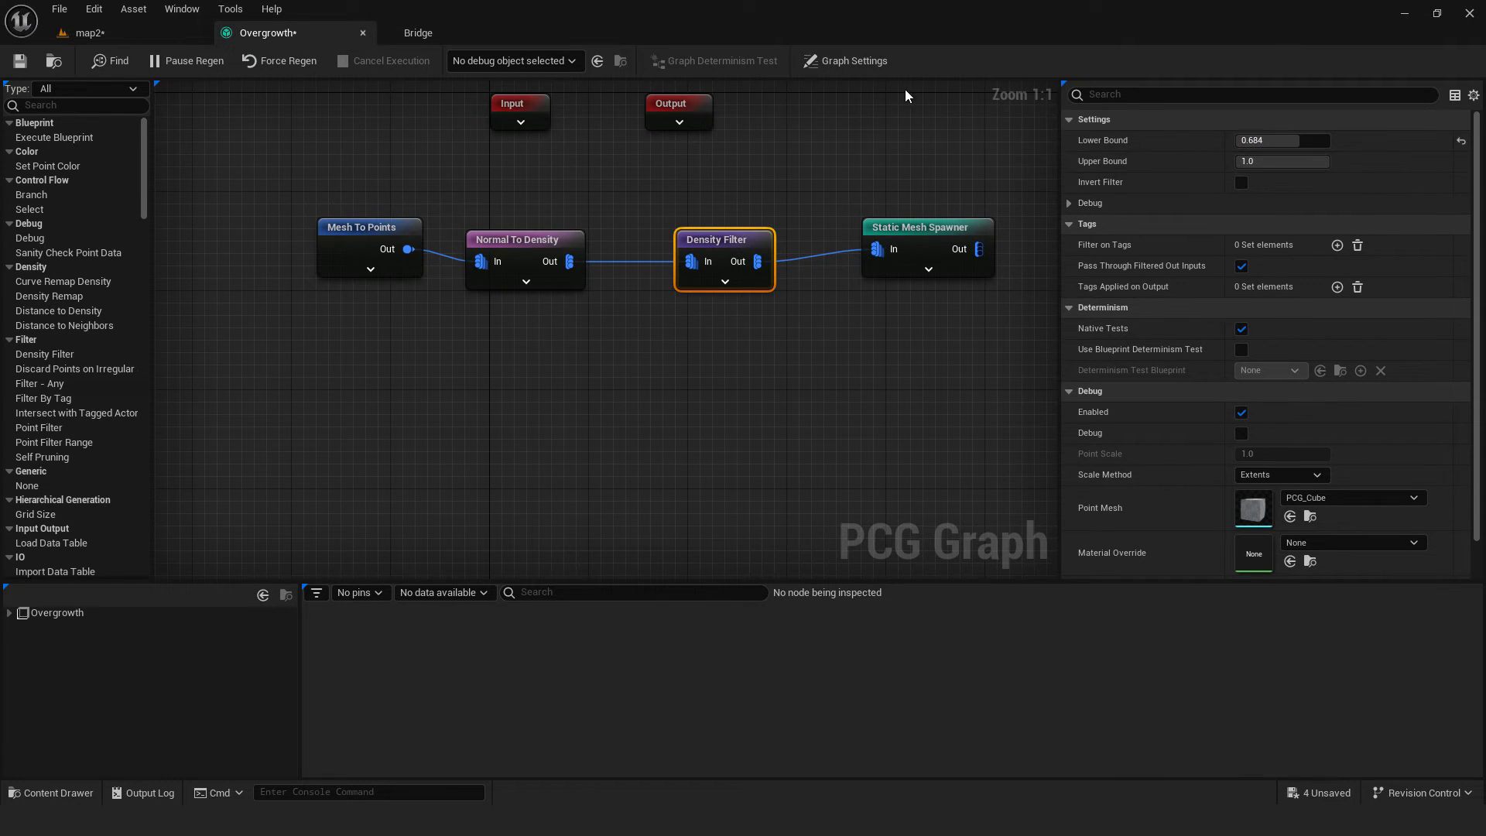
{"action": "left_click", "coordinate": [140, 36]}
- Float and enlarge the Overgrowth graph window beside the map2 viewport, and set the Density Filter's lower bound to 0.414 and upper bound to 0.75
{"action": "left_click_drag", "start_coordinate": [271, 33], "coordinate": [592, 135]}
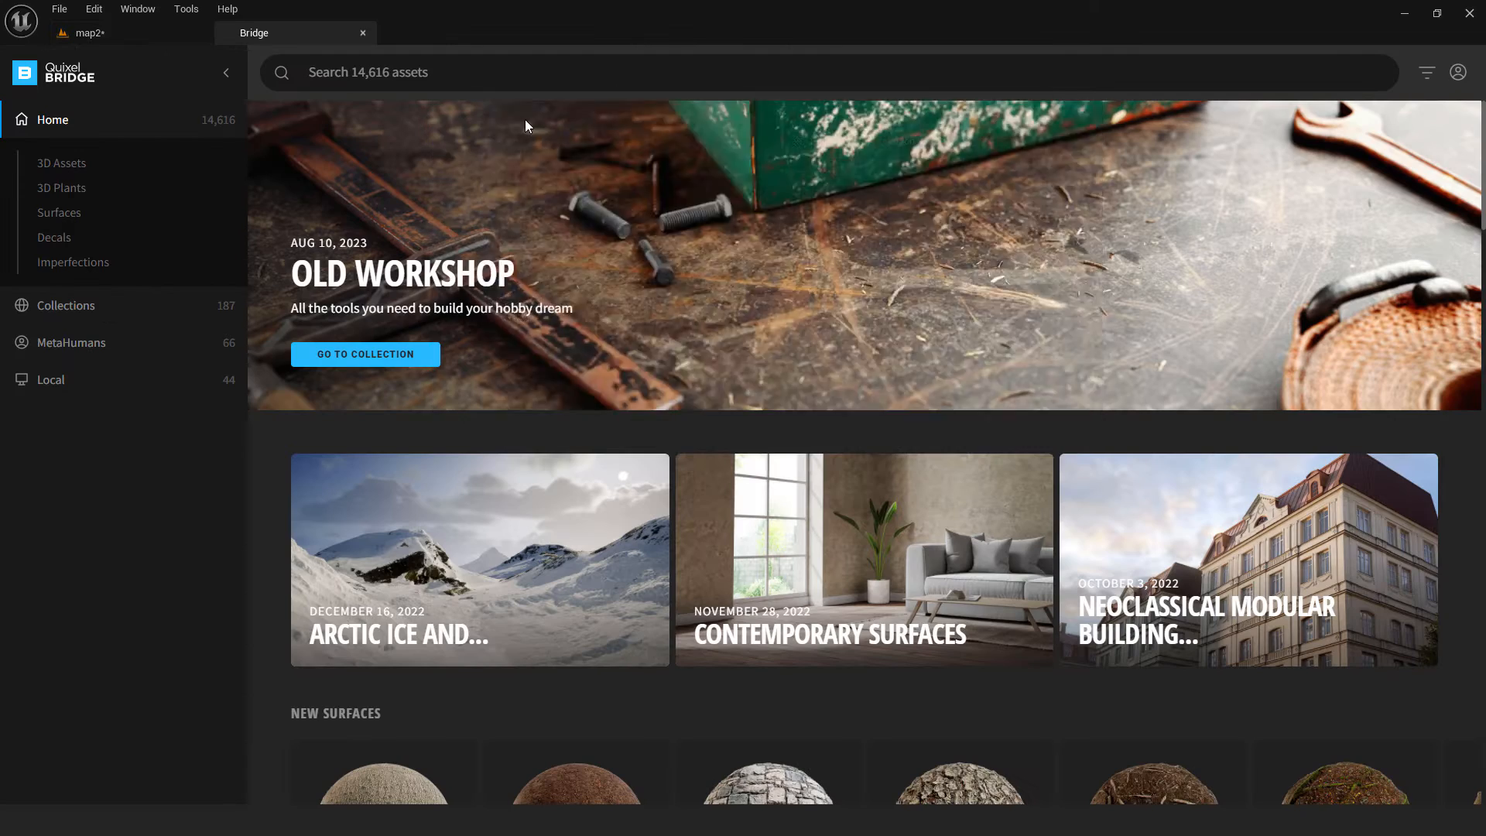
{"action": "left_click", "coordinate": [124, 34]}
{"action": "left_click_drag", "start_coordinate": [804, 125], "coordinate": [1172, 141]}
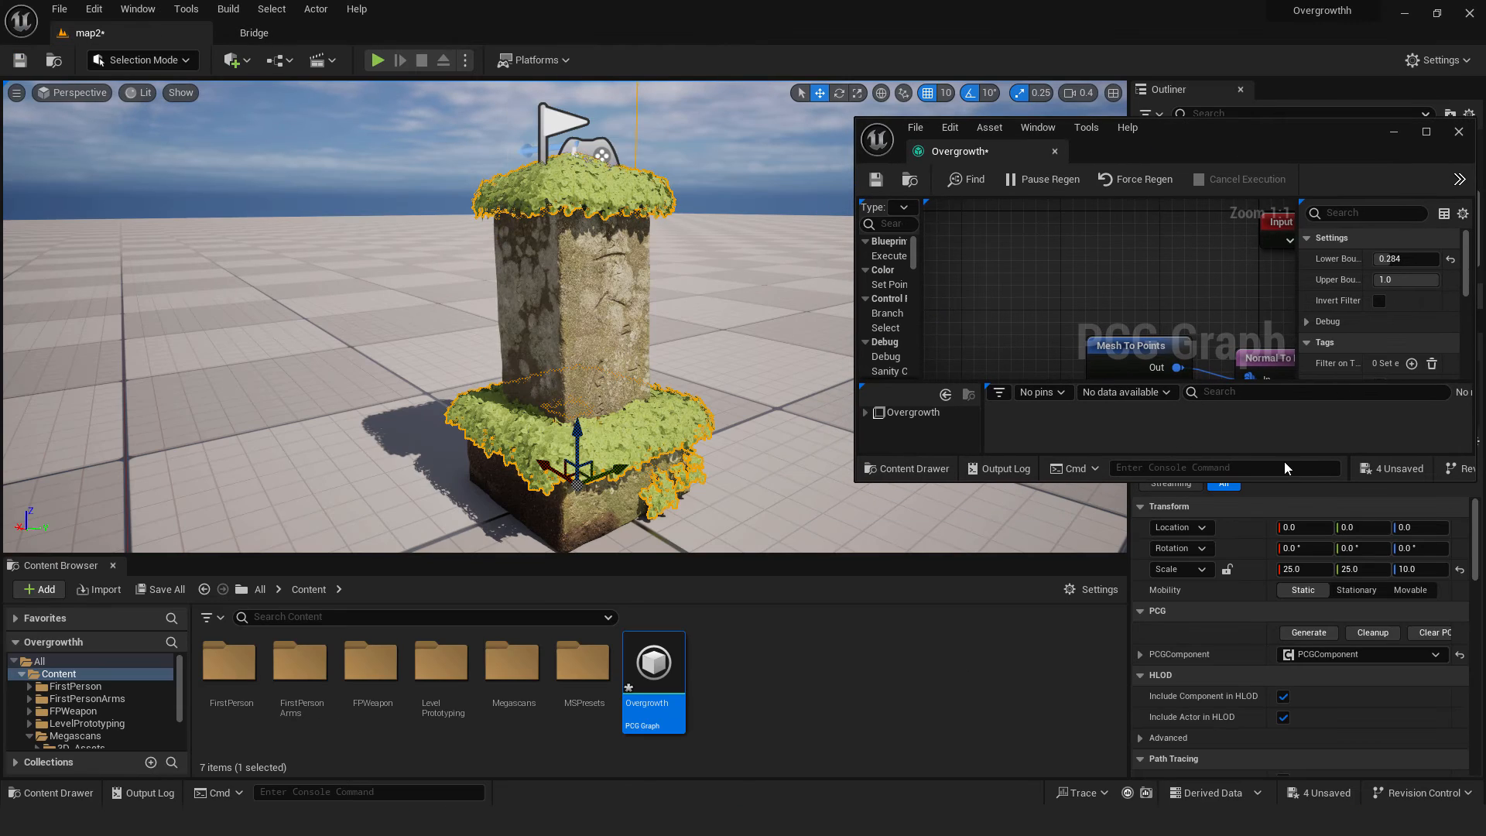
{"action": "left_click_drag", "start_coordinate": [1286, 482], "coordinate": [1285, 802]}
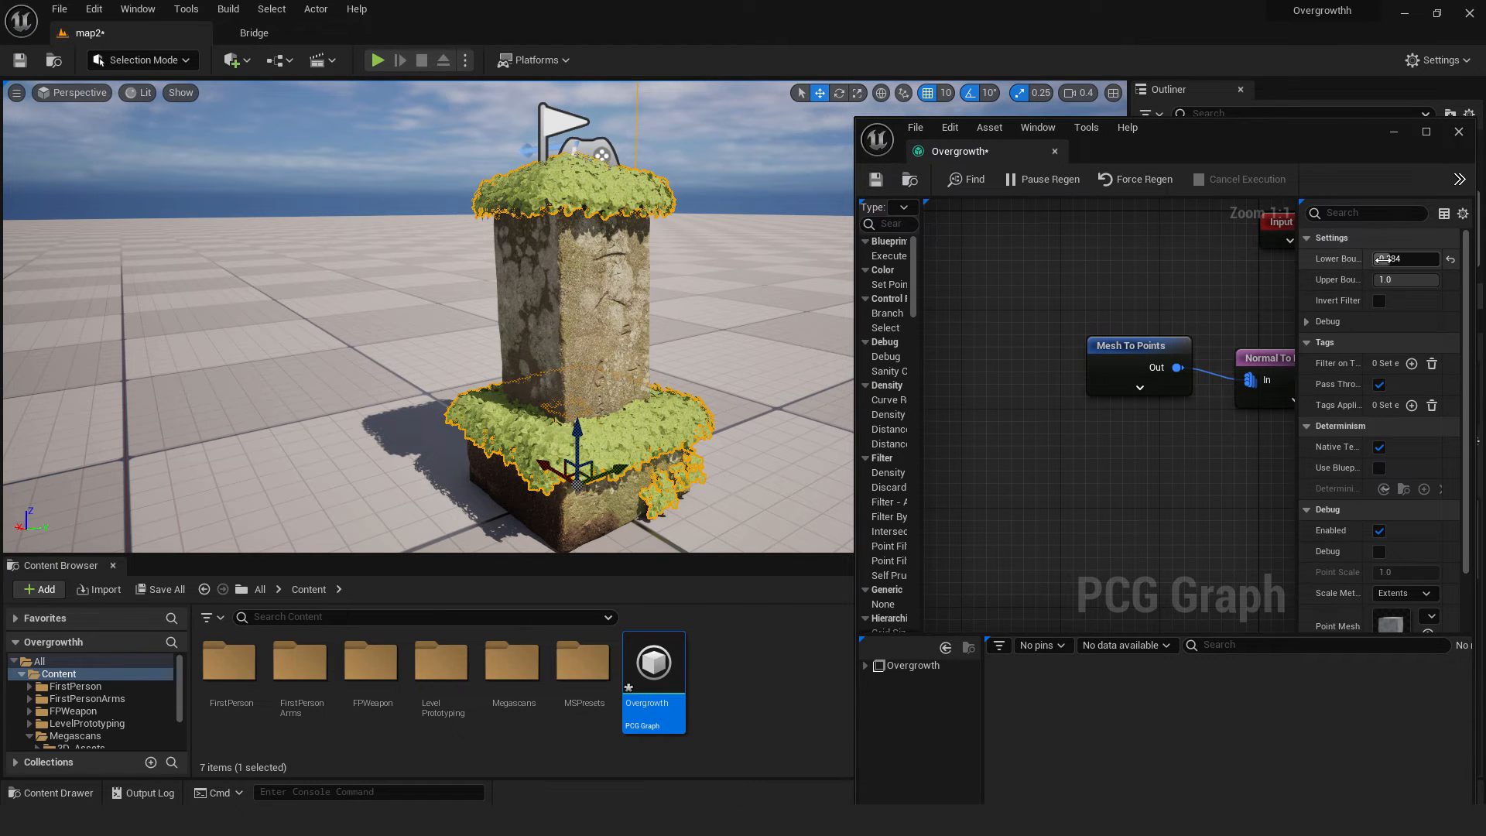
{"action": "left_click_drag", "start_coordinate": [1432, 281], "coordinate": [1399, 281]}
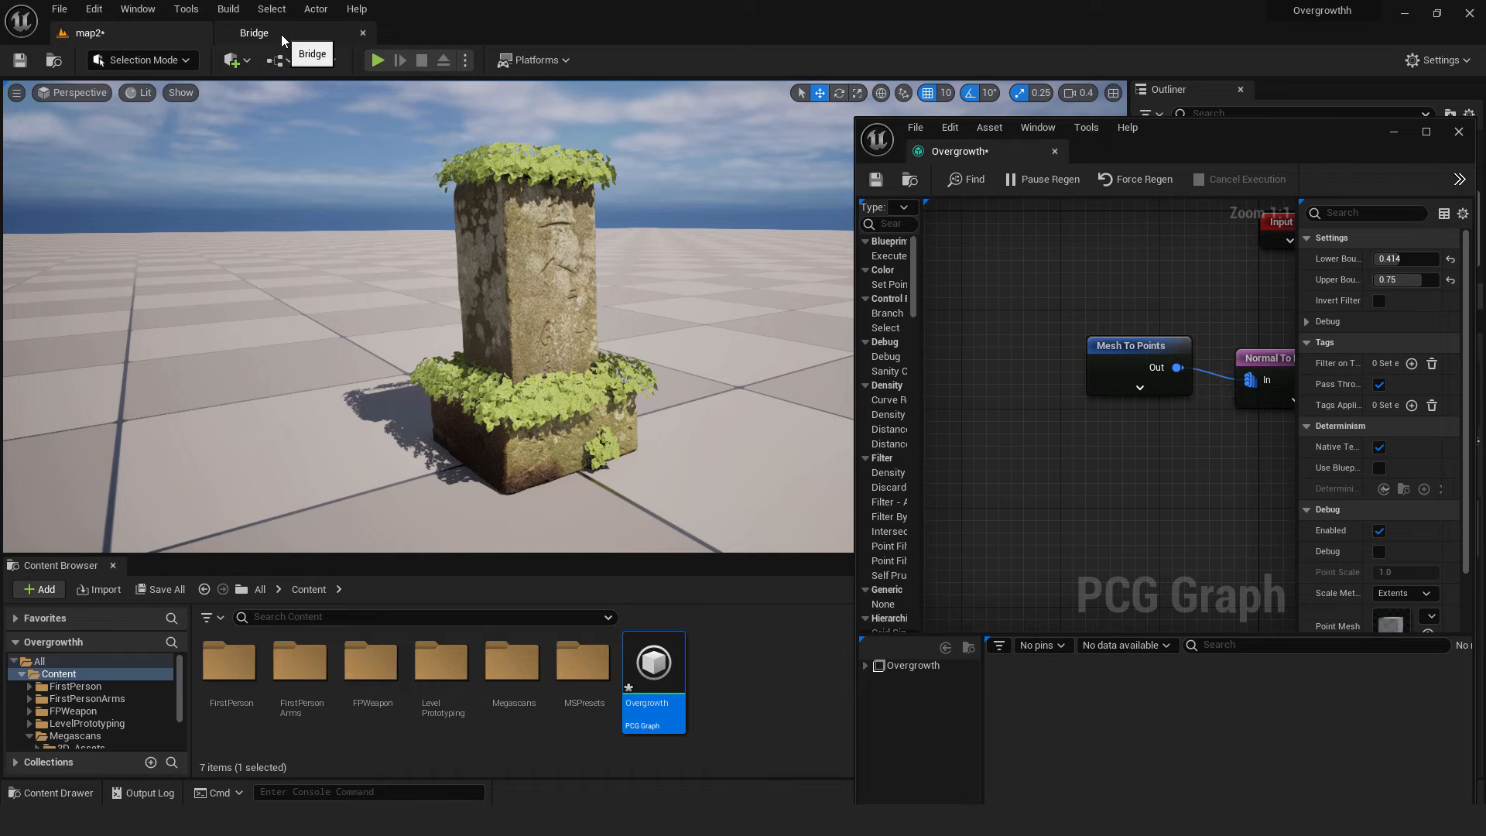
- Add the castle wall from Bridge's local Megascans assets and replace the gravestone in map2 with S_Castle_Wall_sctv3_lod3
{"action": "left_click", "coordinate": [254, 33]}
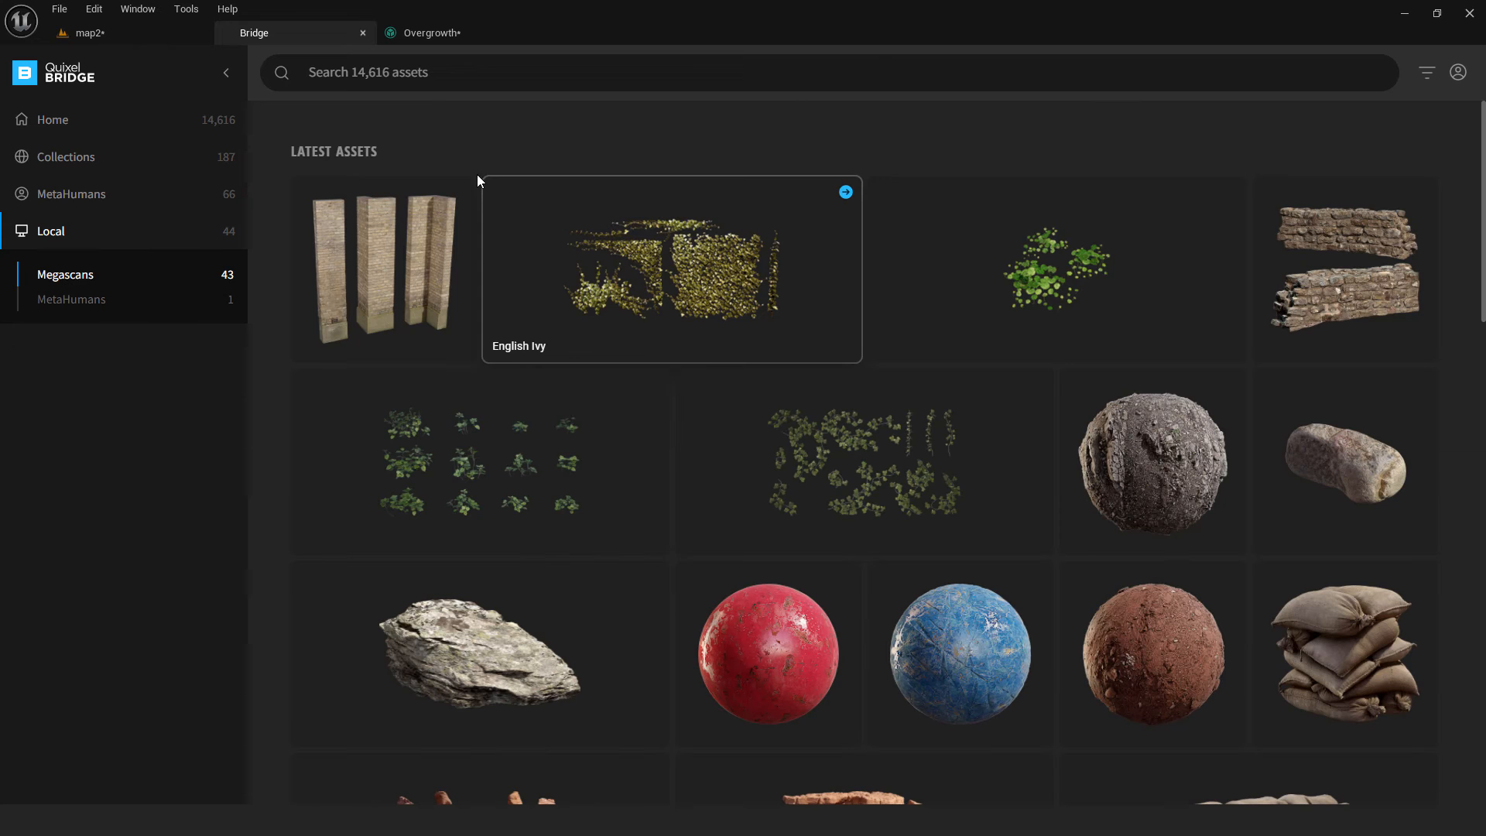
{"action": "left_click", "coordinate": [1320, 263]}
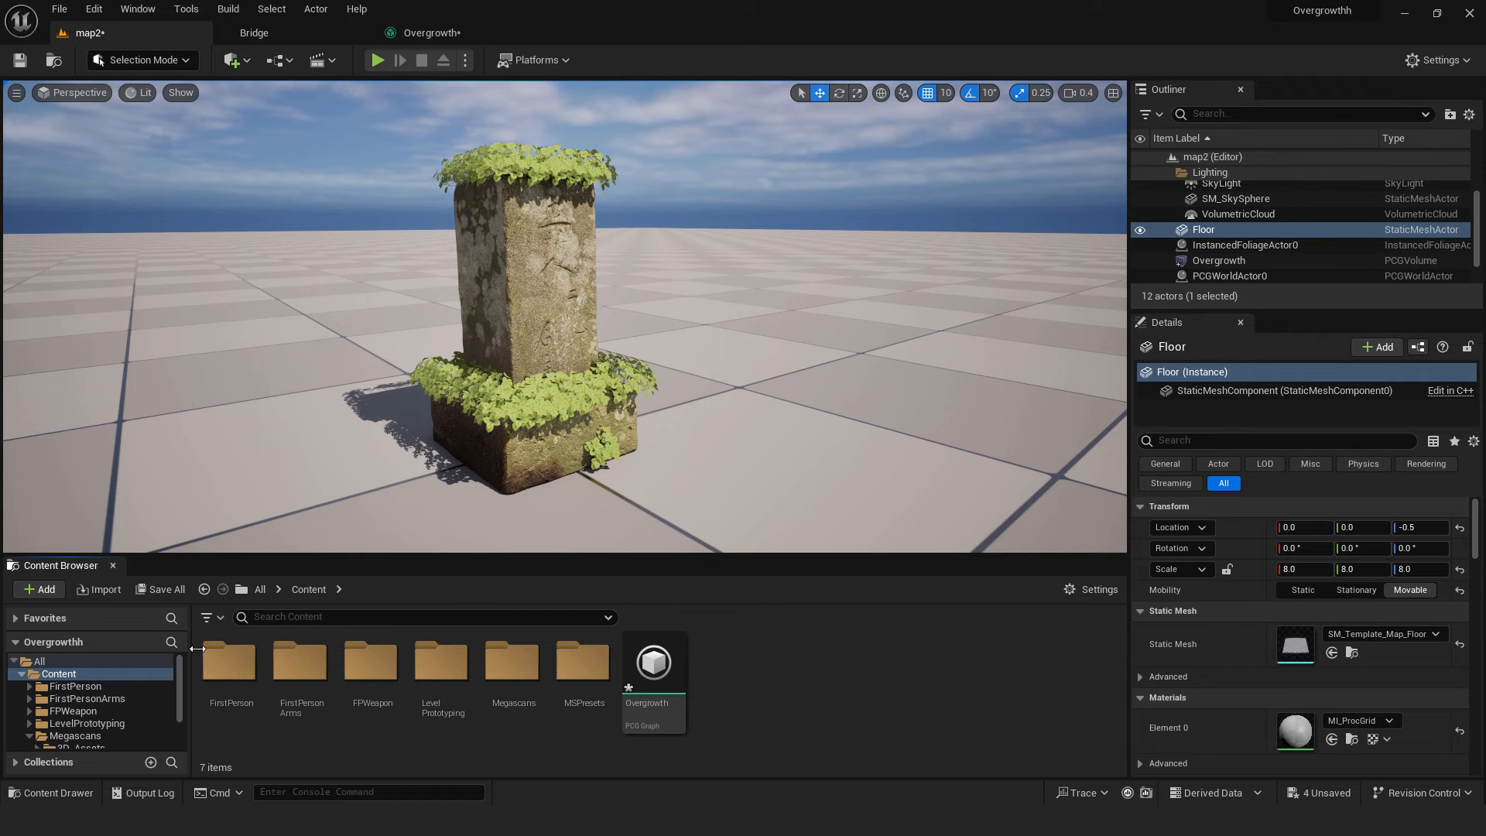
{"action": "left_click", "coordinate": [456, 354]}
{"action": "key", "text": "Delete"}
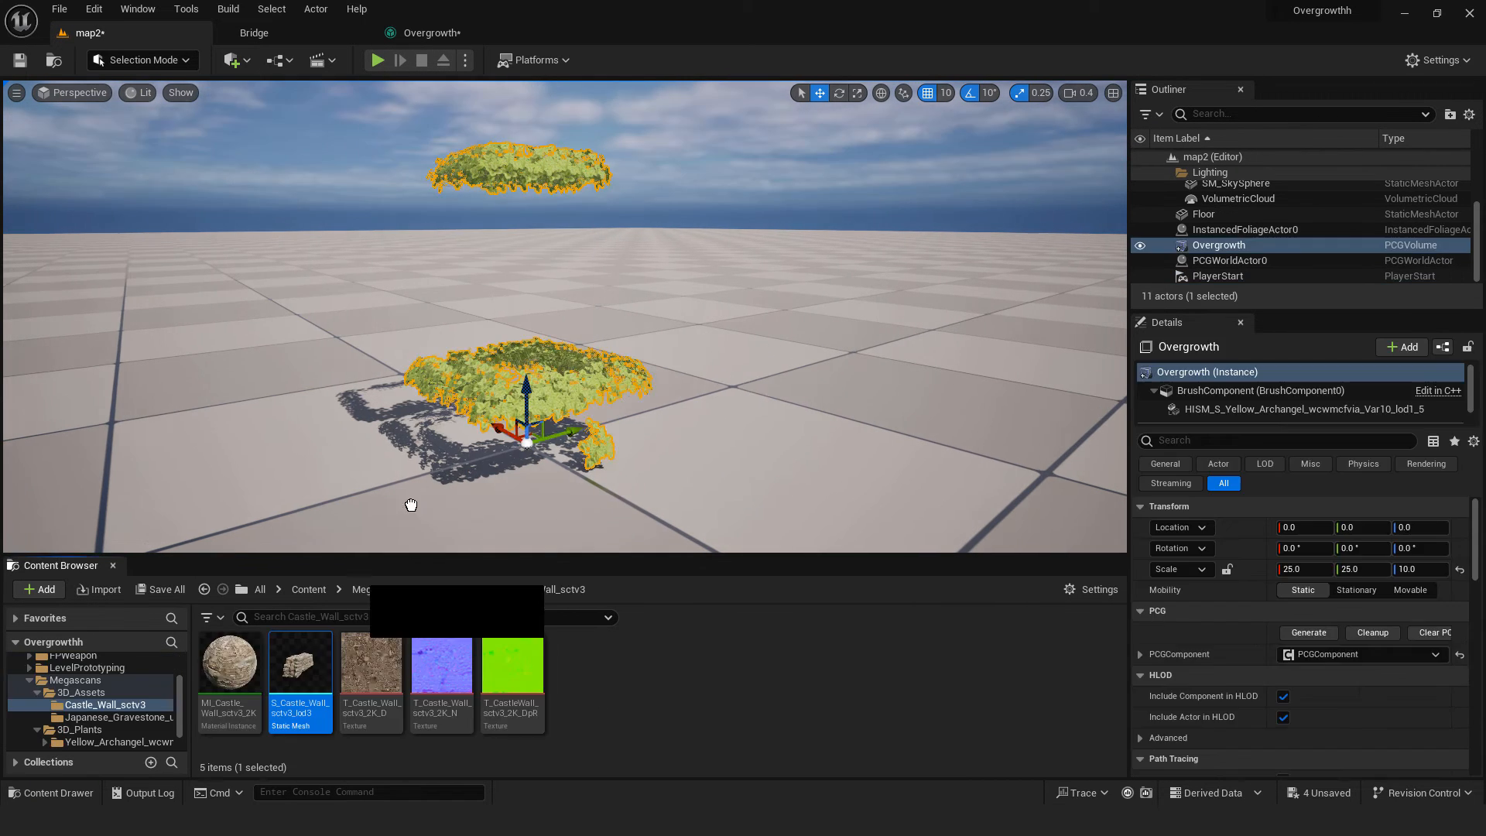
{"action": "left_click_drag", "start_coordinate": [301, 666], "coordinate": [455, 451]}
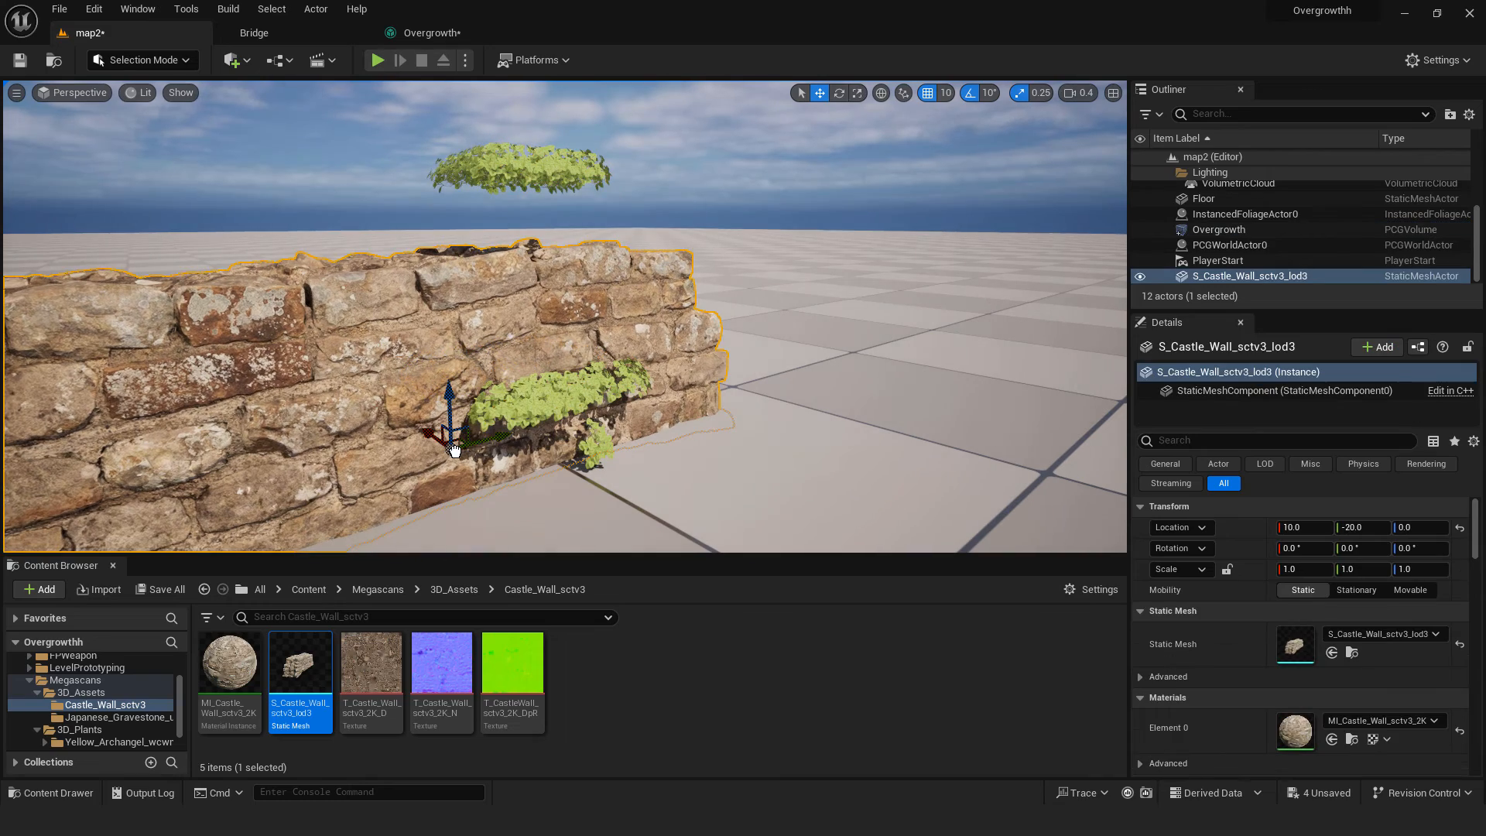
- Reset the castle wall's location in map2 to its default and frame the view around it
{"action": "left_click", "coordinate": [1460, 528]}
{"action": "left_click", "coordinate": [890, 265]}
{"action": "right_click_drag", "start_coordinate": [890, 265], "coordinate": [863, 290]}
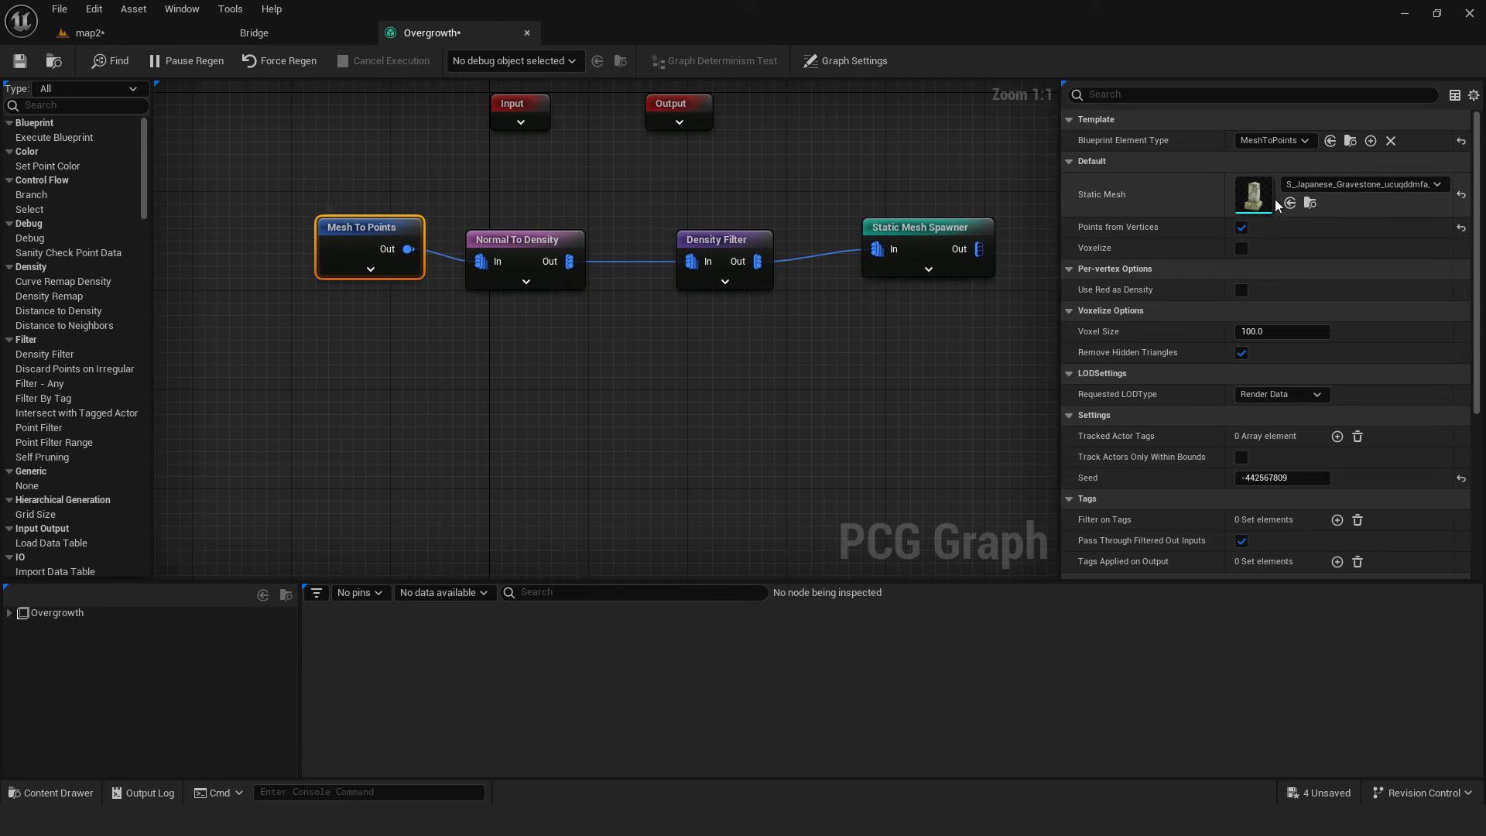
- Set the Mesh To Points node's static mesh to S_Castle_Wall_sctv3_lod3, save the graph, and return to map2
{"action": "left_click", "coordinate": [1368, 185]}
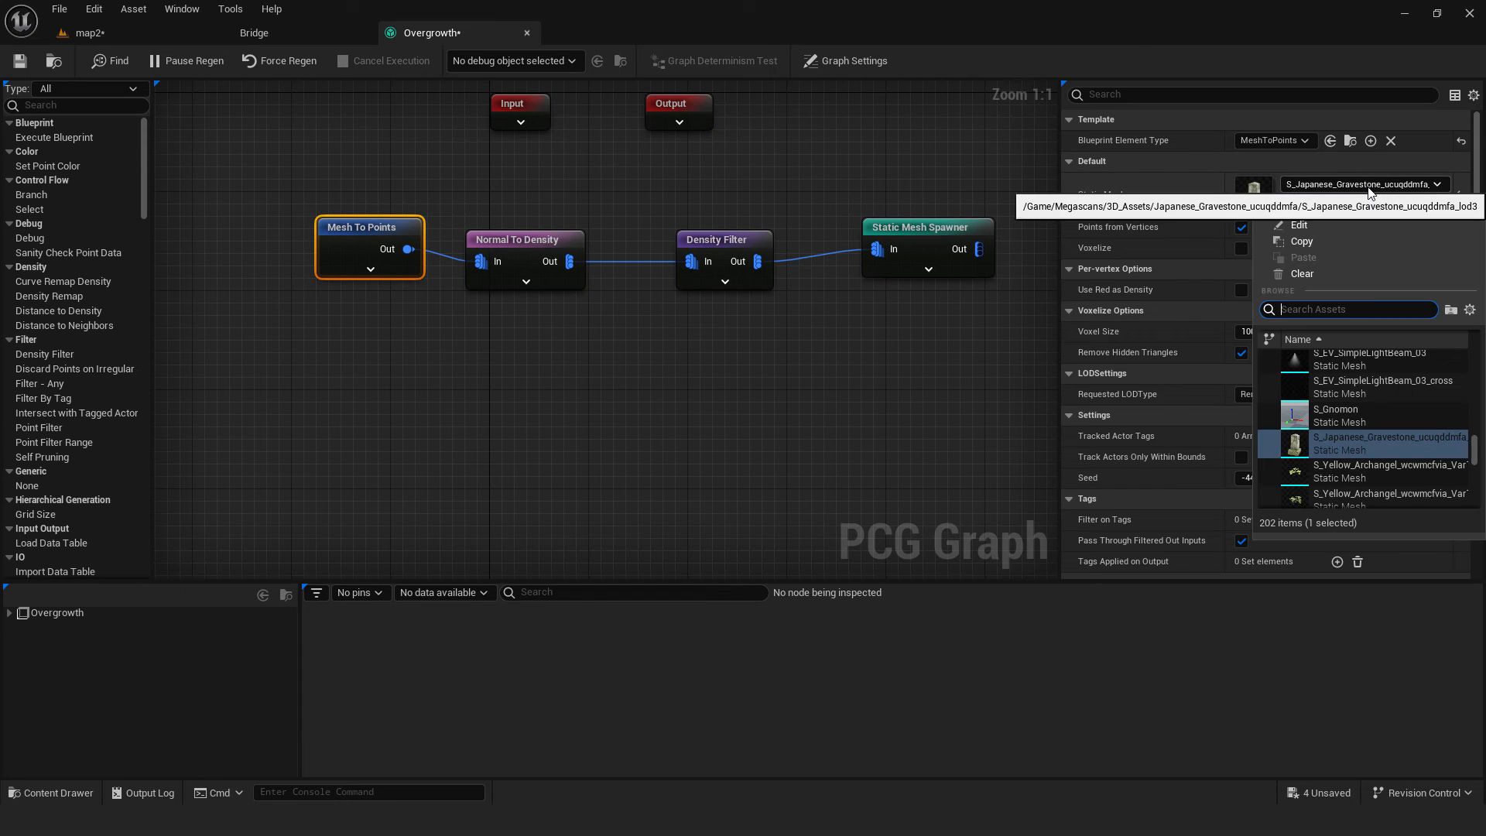
{"action": "type", "text": "wall"}
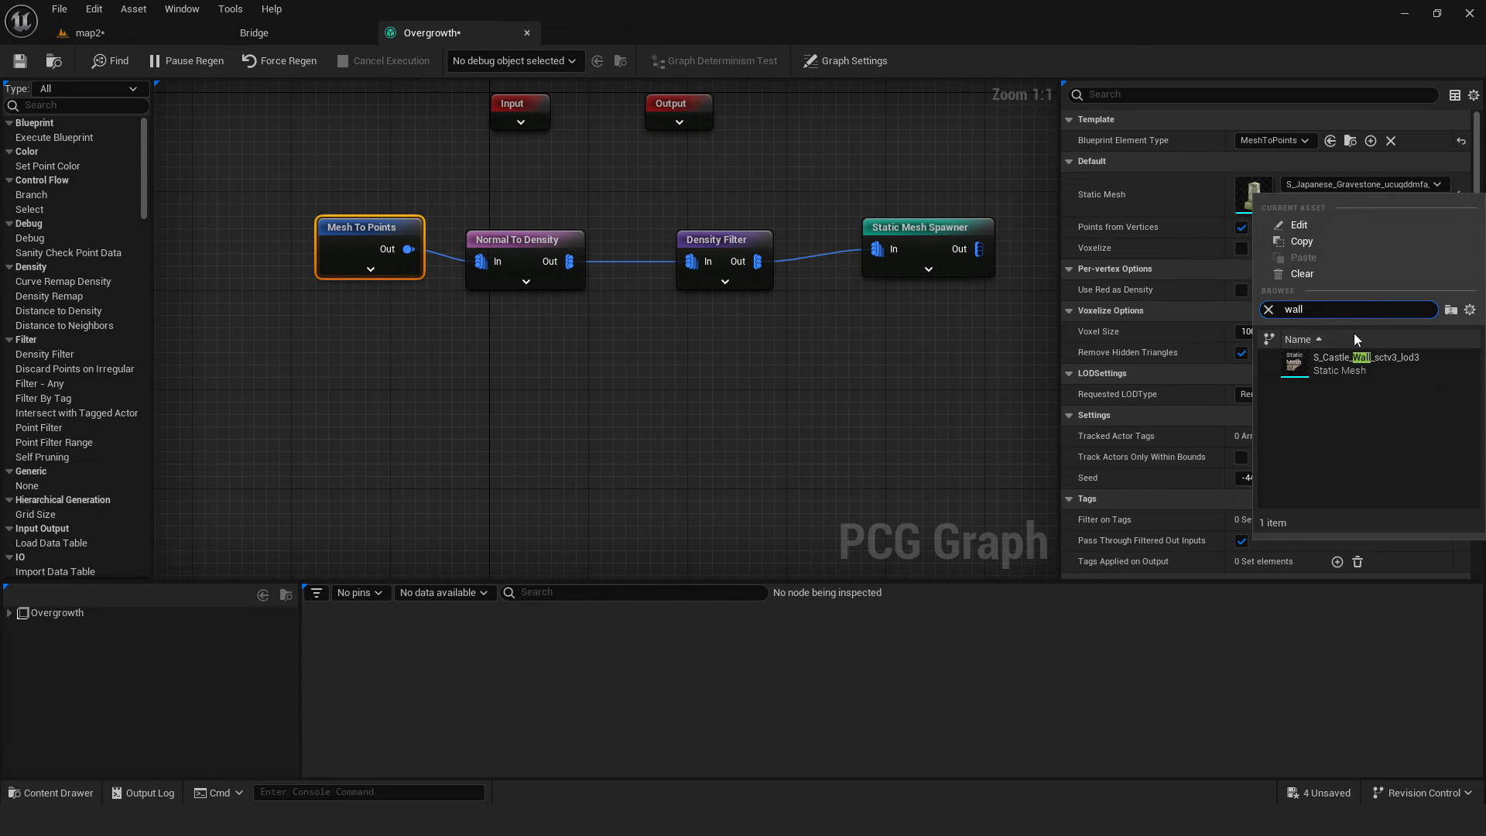
{"action": "left_click", "coordinate": [1343, 360]}
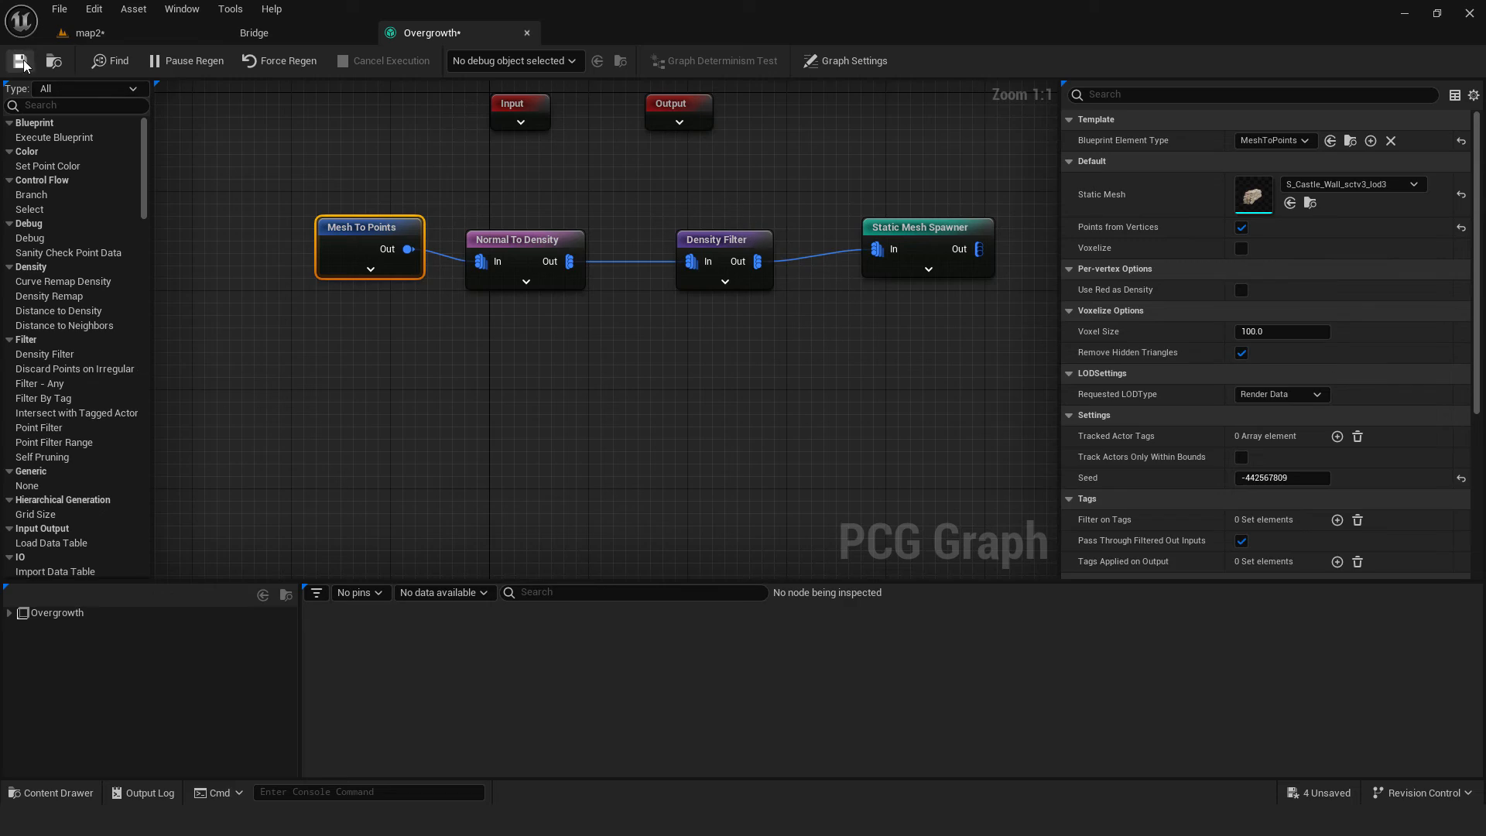
{"action": "left_click", "coordinate": [90, 33]}
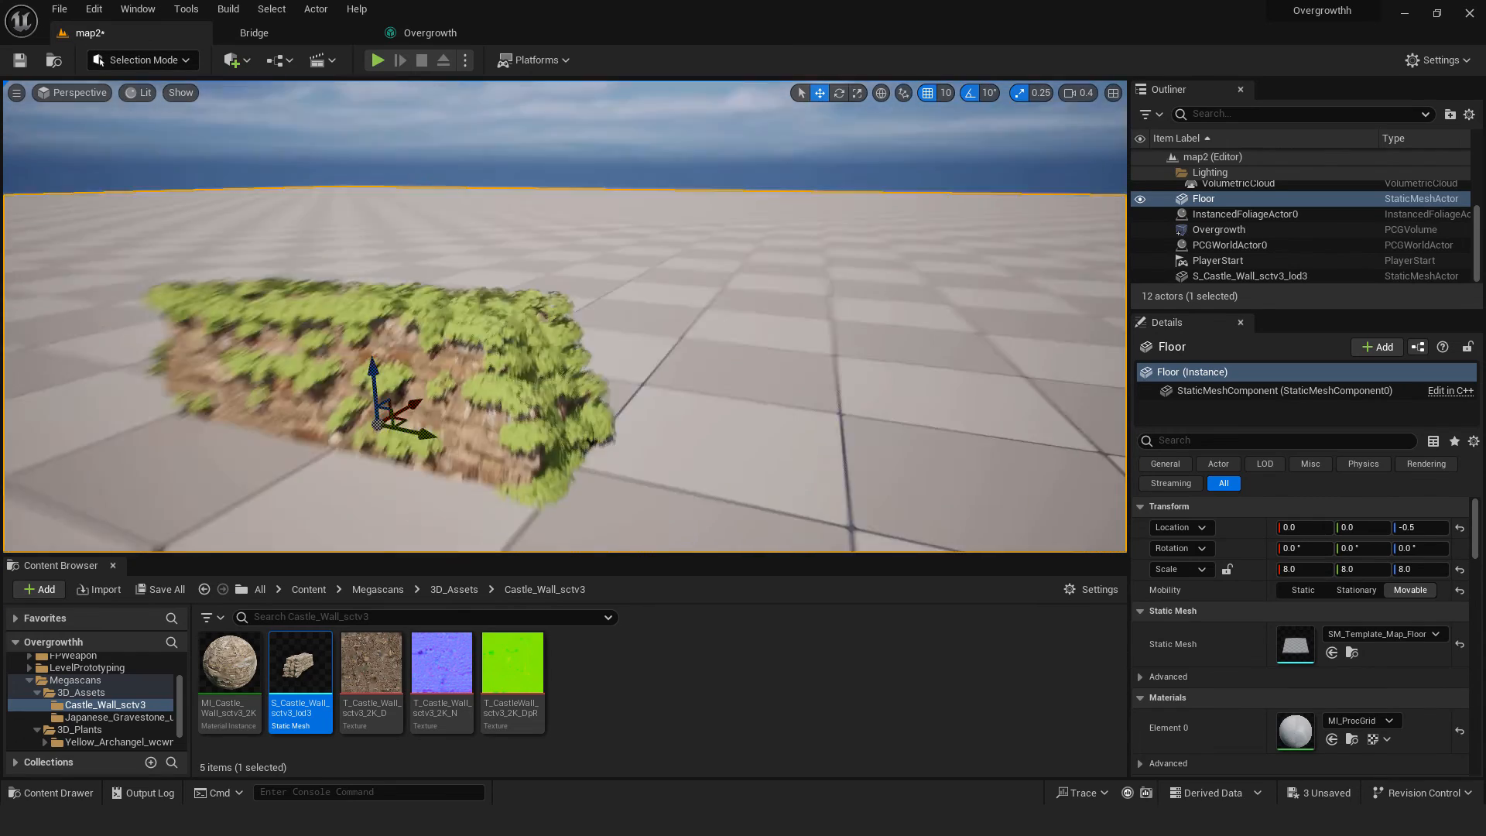
- Float the Overgrowth graph window over map2 and set the Density Filter's lower bound to 0.594
{"action": "mouse_move", "coordinate": [565, 317]}
{"action": "right_mouse_down"}
{"action": "mouse_move", "coordinate": [495, 333]}
{"action": "mouse_move", "coordinate": [565, 333]}
{"action": "right_mouse_up"}
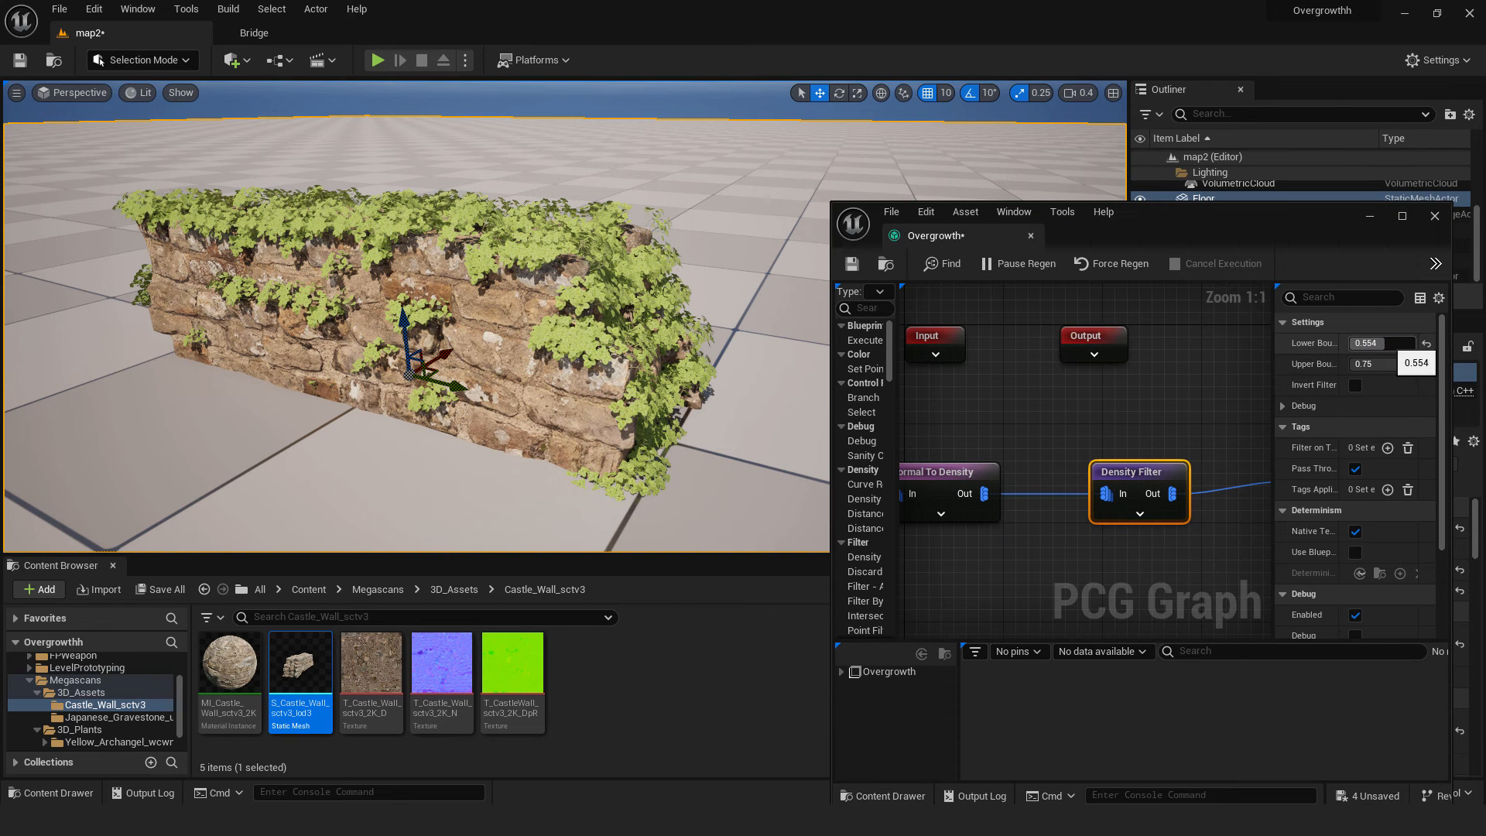
{"action": "left_click_drag", "start_coordinate": [1385, 344], "coordinate": [1388, 344]}
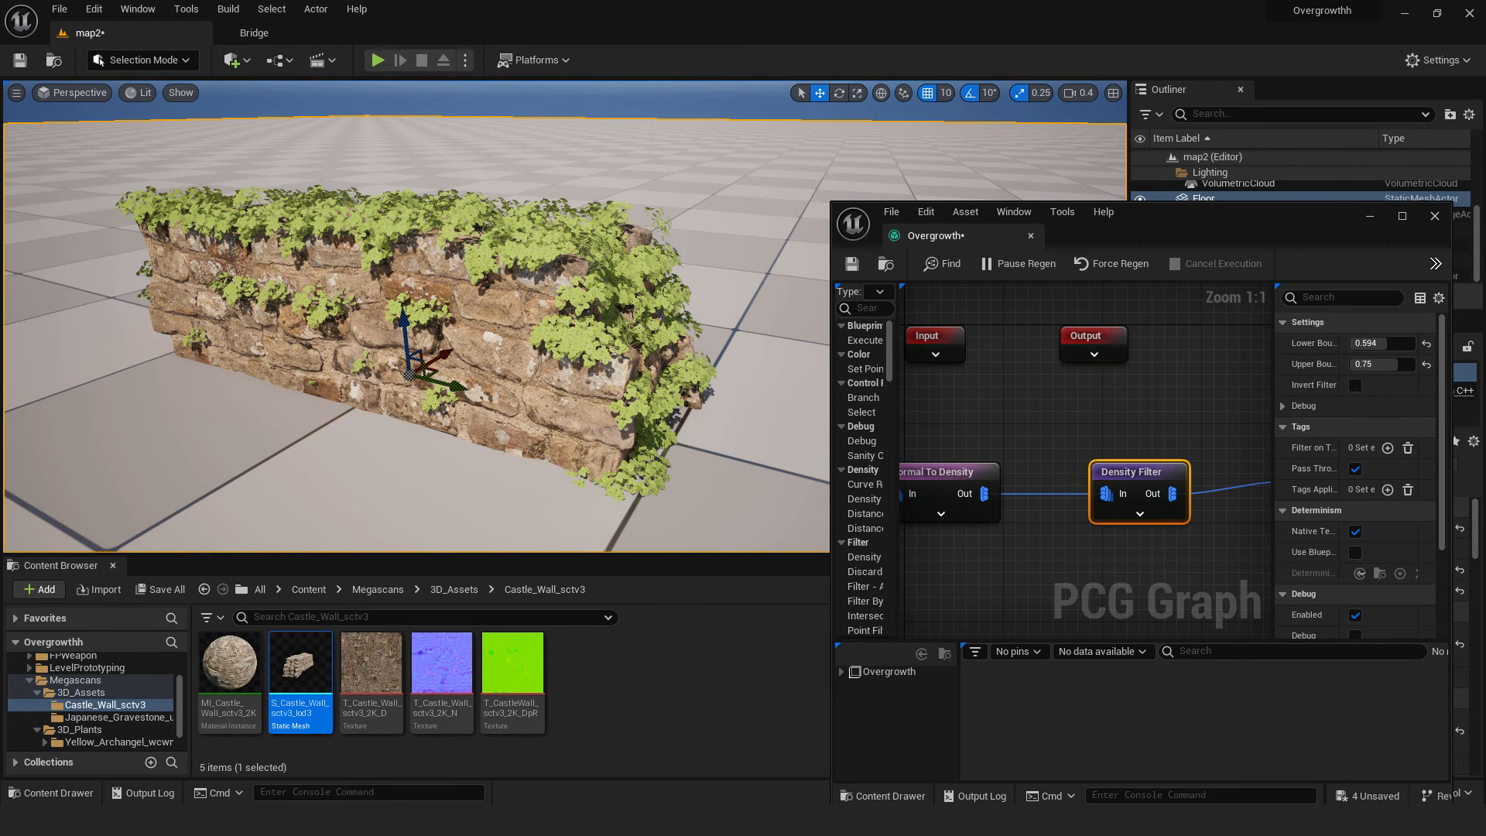
- Rotate the sun to change the lighting on the overgrown wall and switch the viewport to immersive full screen
{"action": "right_click_drag", "start_coordinate": [644, 338], "coordinate": [654, 324]}
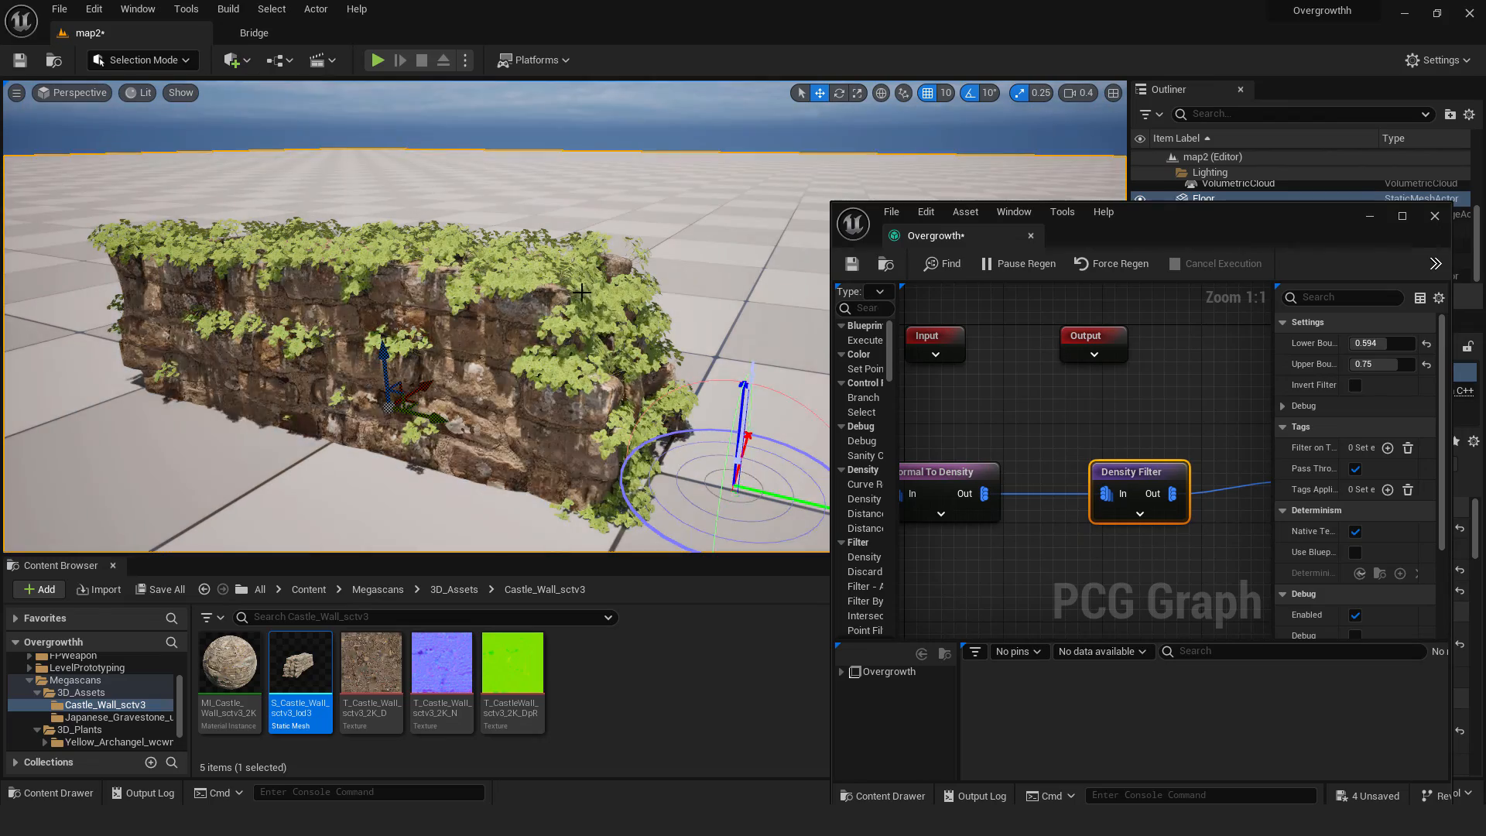
{"action": "key", "text": "ctrl+l"}
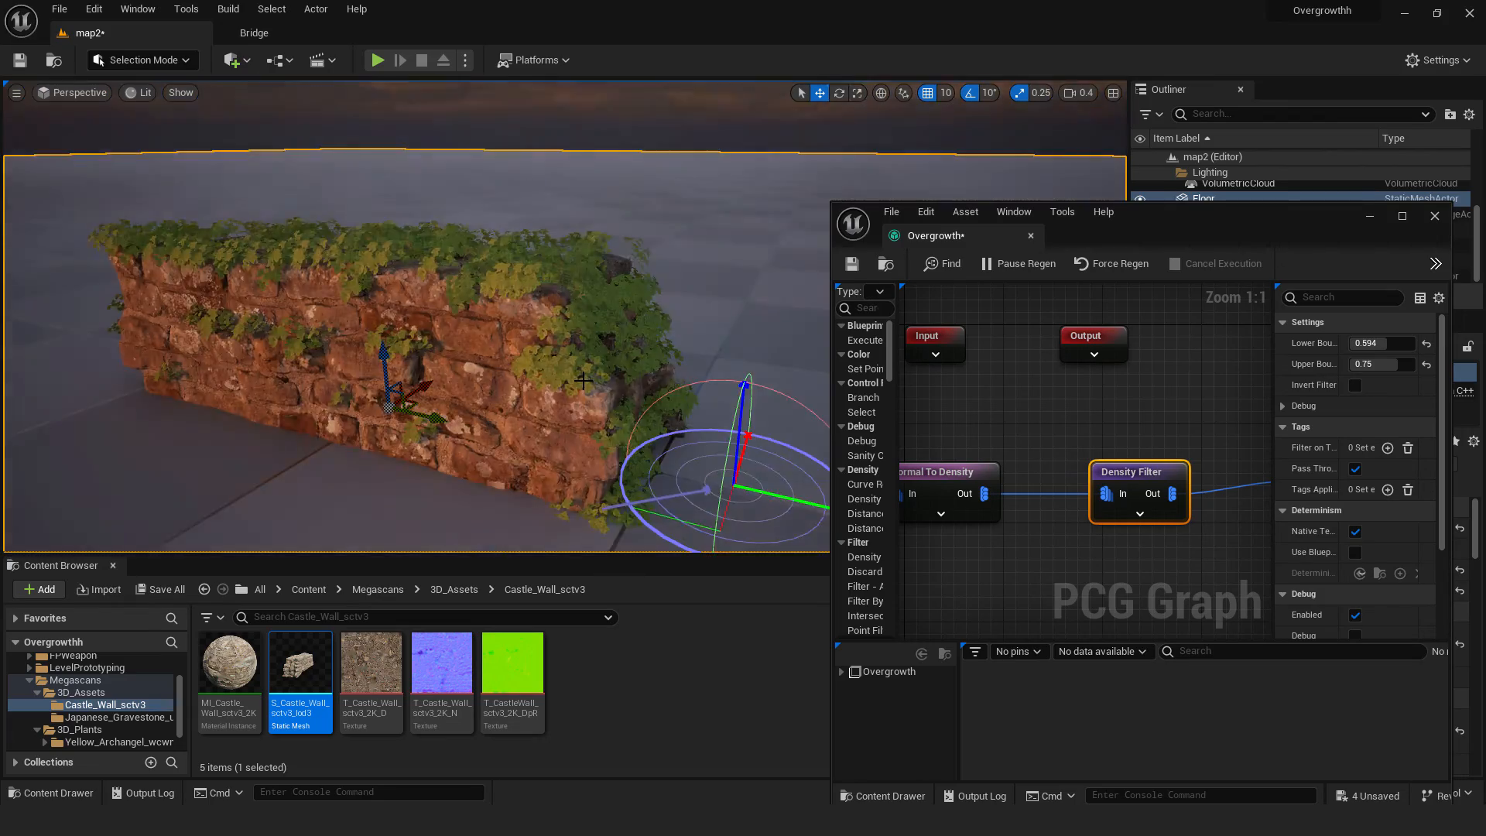
{"action": "key", "text": "F11"}
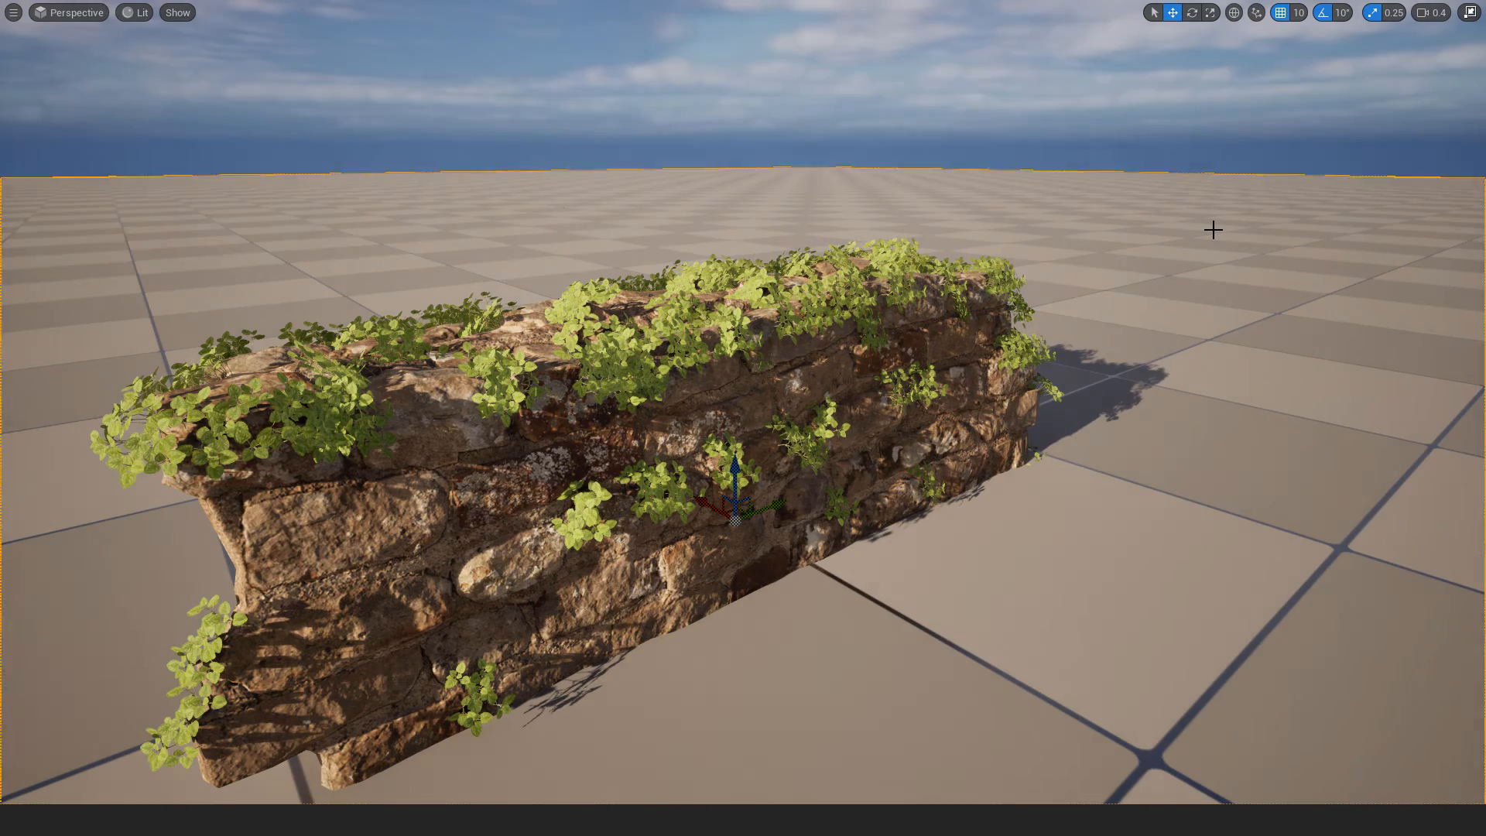
{"action": "key", "text": "ctrl+l"}
- Examine the plants along the castle wall's top and stone face up close, with game view hiding the editor icons
{"action": "right_click_drag", "start_coordinate": [1202, 225], "coordinate": [1220, 176]}
{"action": "key", "text": "w"}
{"action": "key", "text": "a"}
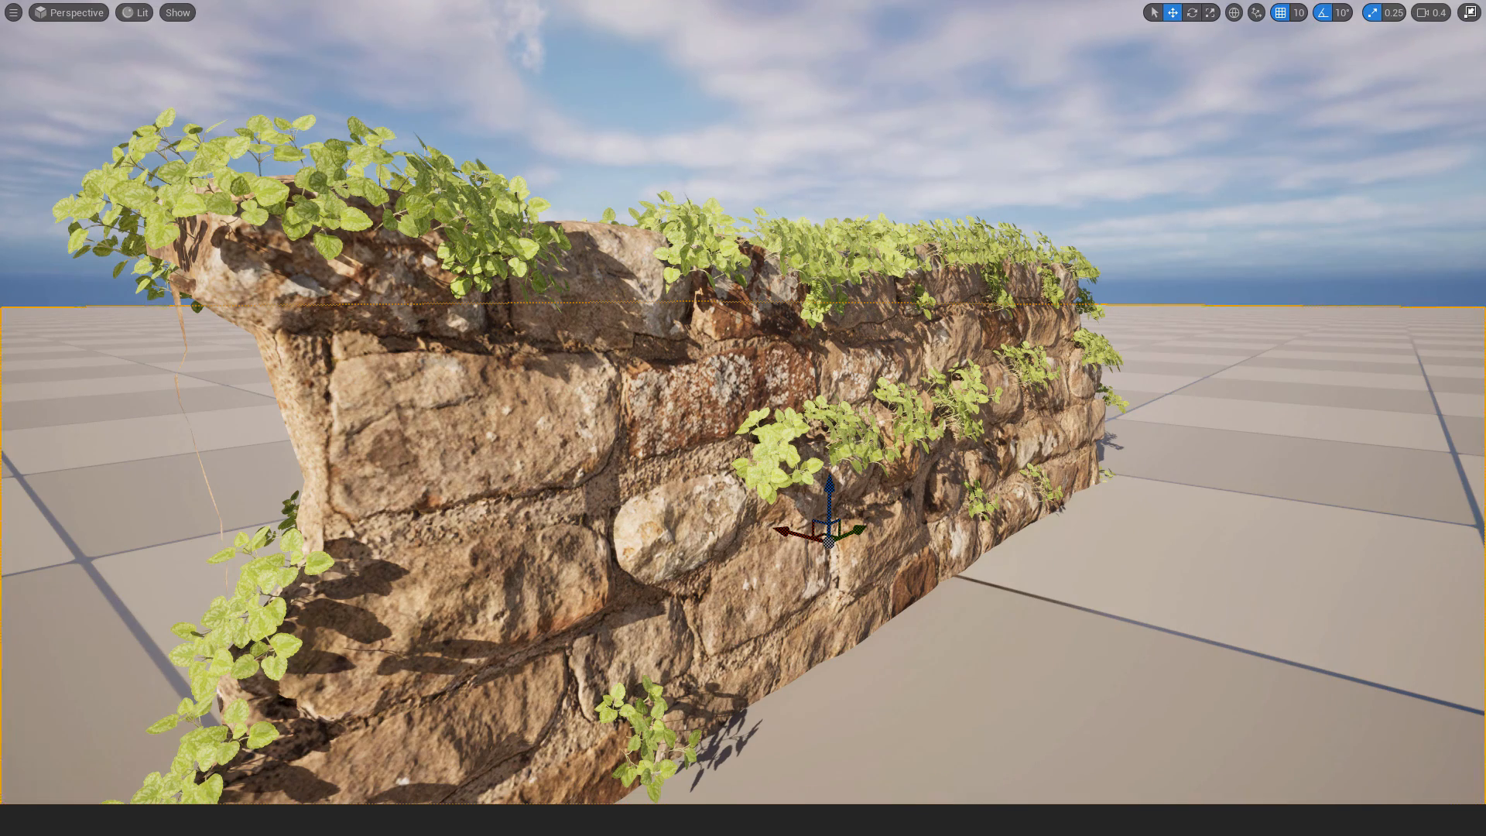
{"action": "key", "text": "w"}
{"action": "right_click_drag", "start_coordinate": [1220, 176], "coordinate": [1220, 176]}
{"action": "key", "text": "g"}
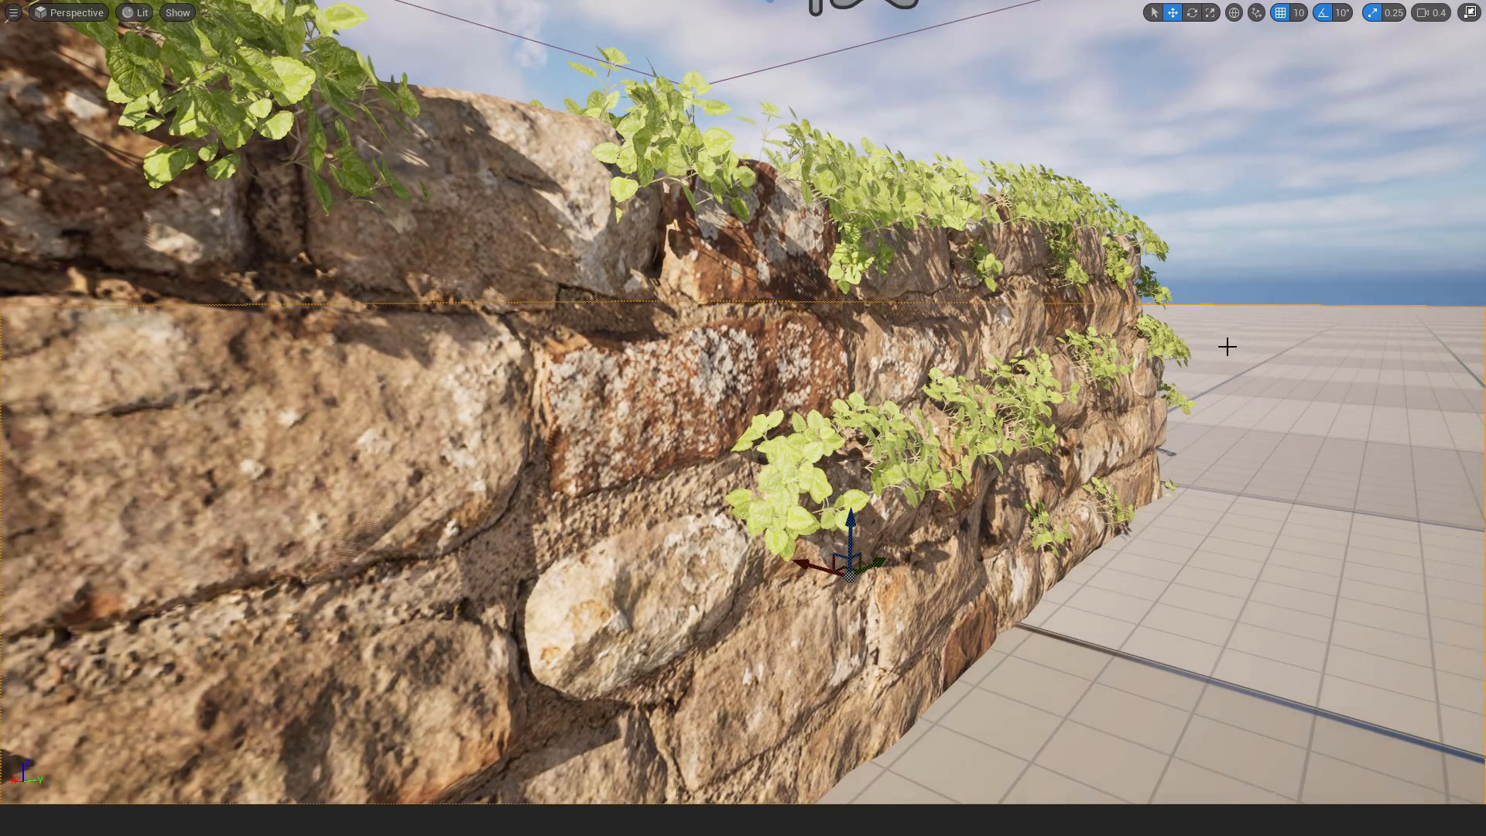
{"action": "key", "text": "g"}
{"action": "key", "text": "s"}
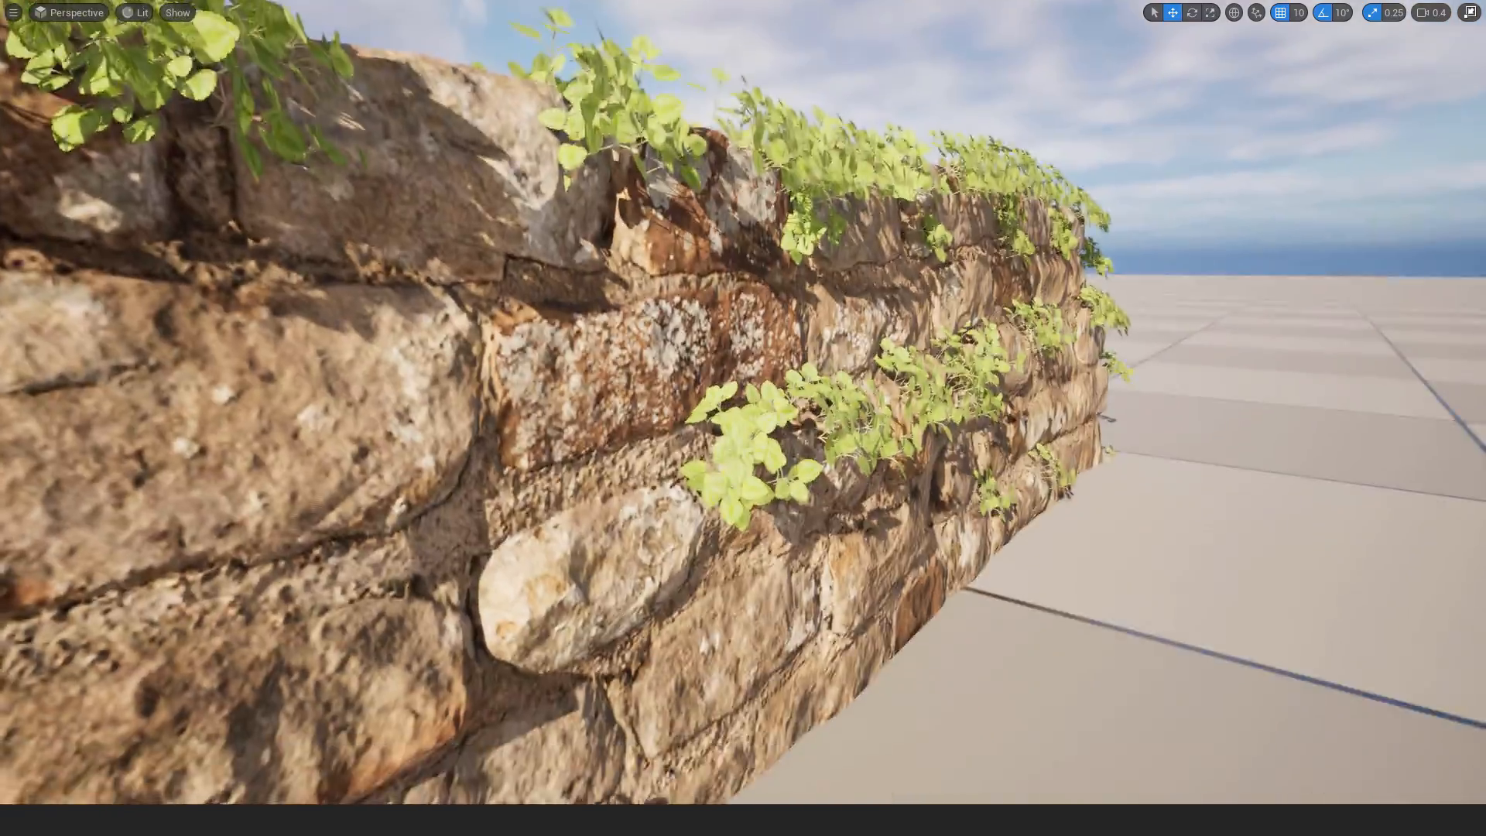